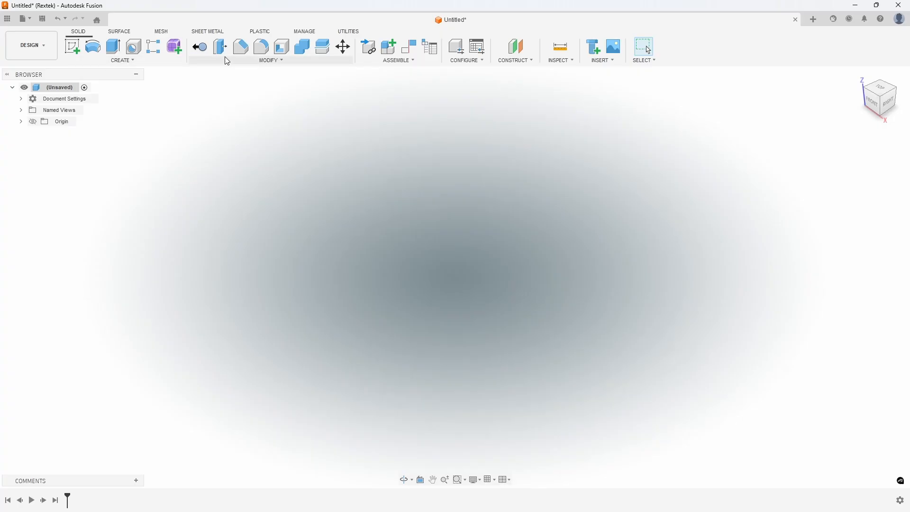
click(41, 52)
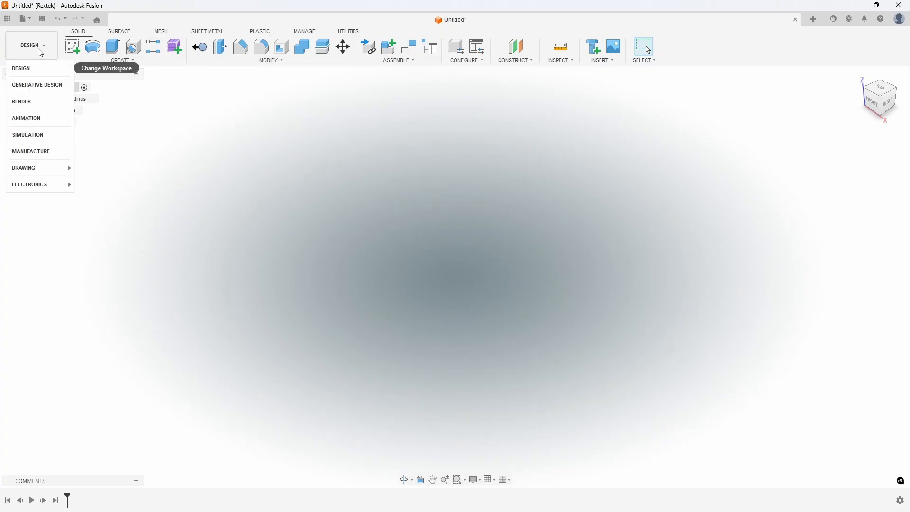
click(51, 71)
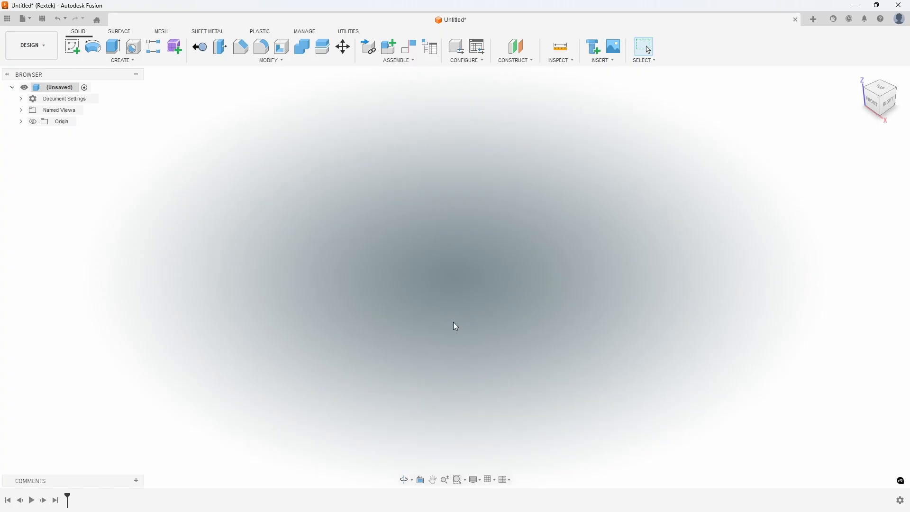
shift+middle_drag(445, 271, 518, 292)
mouse_move(874, 118)
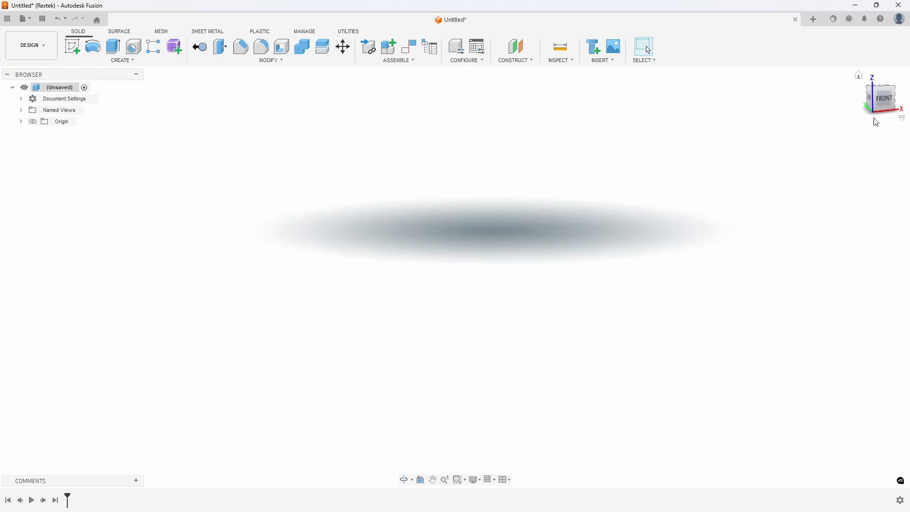
click(864, 76)
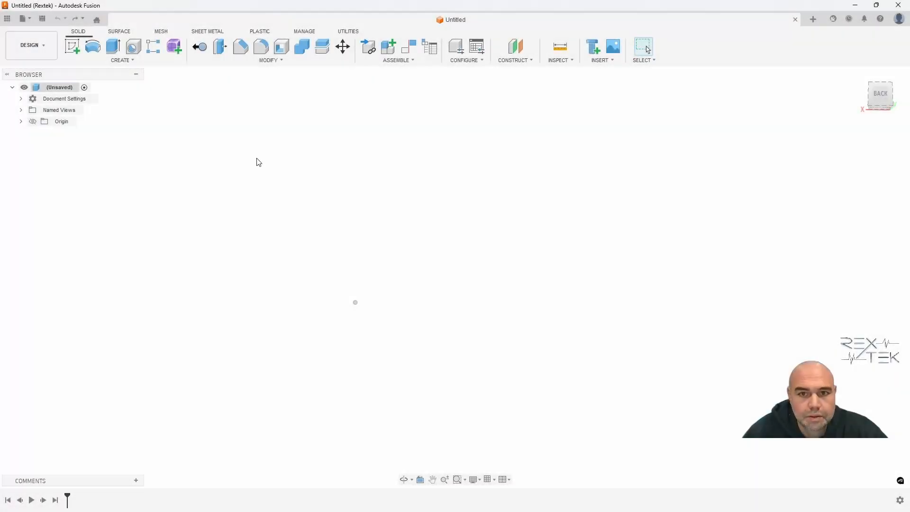
middle_drag(276, 235, 283, 198)
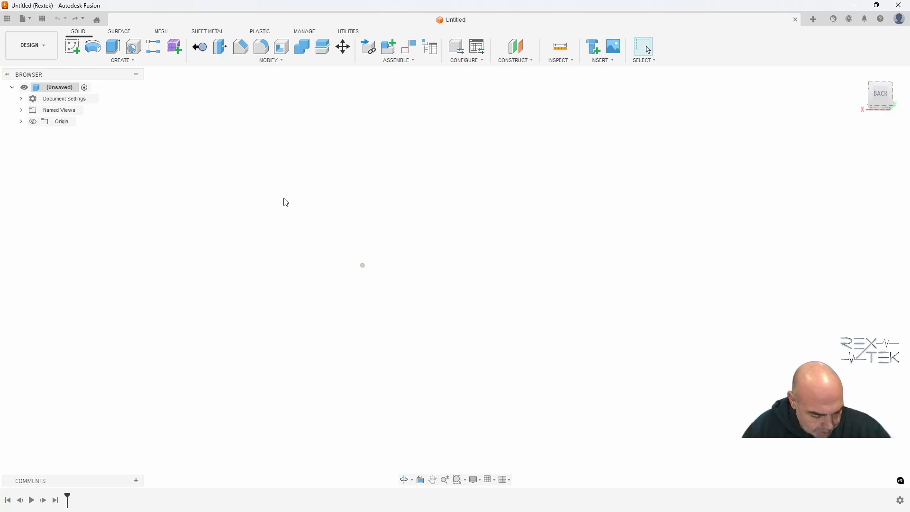
- Create a new internal component named "box" under the top-level component
right_click(69, 91)
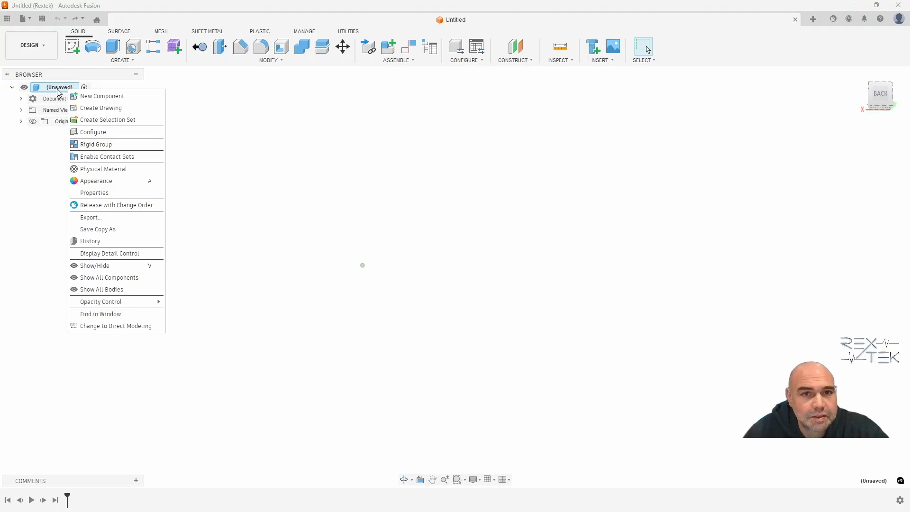
click(103, 98)
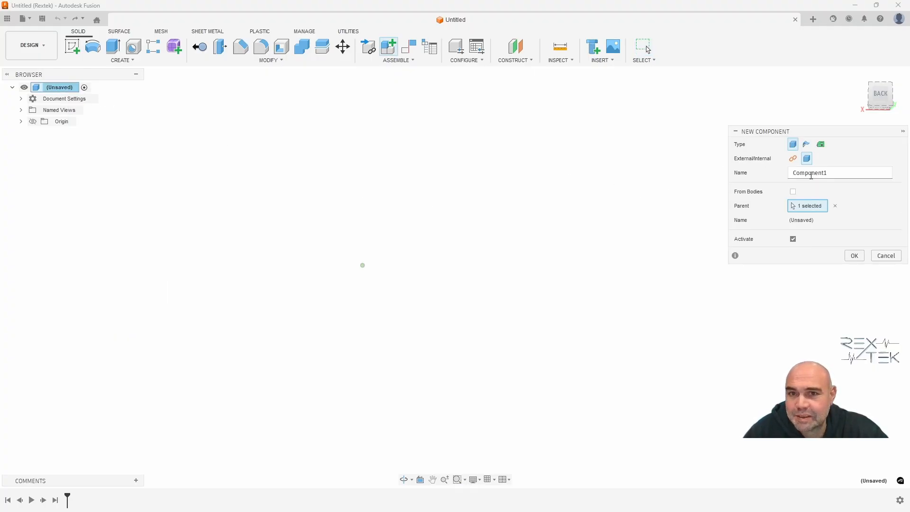
drag(842, 172, 778, 172)
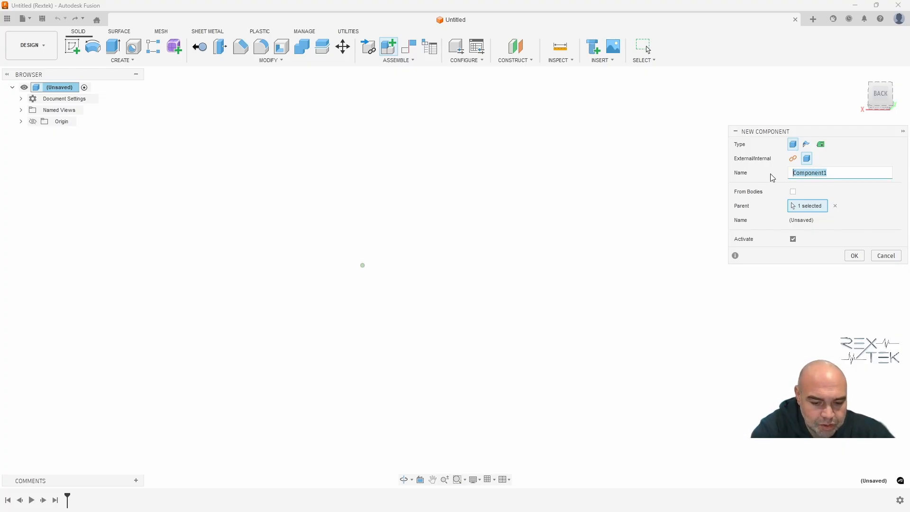
text(box)
key(Return)
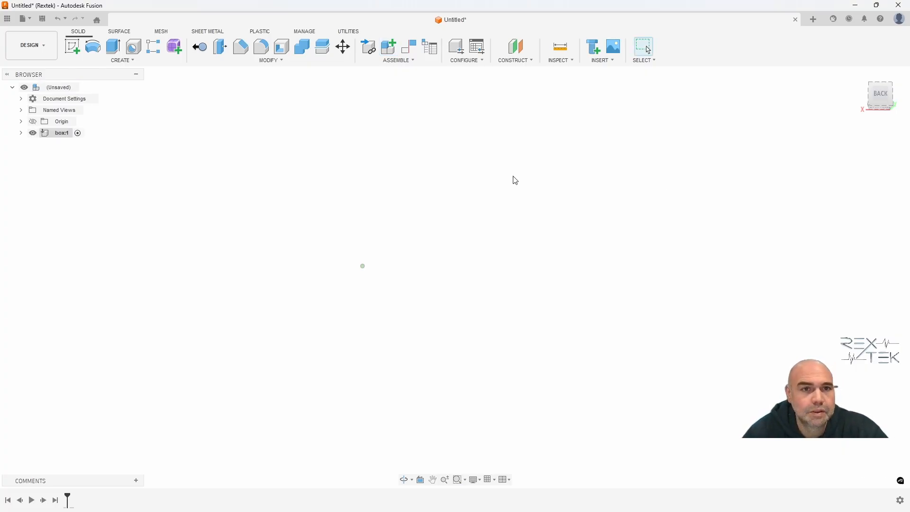
- Expand the box component, switch activation to the top-level component, and make the box component active again
click(21, 133)
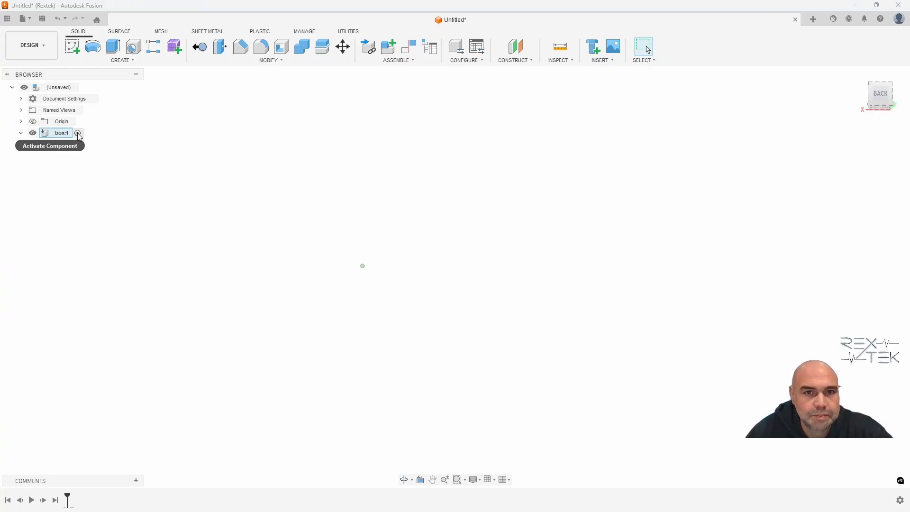
click(78, 134)
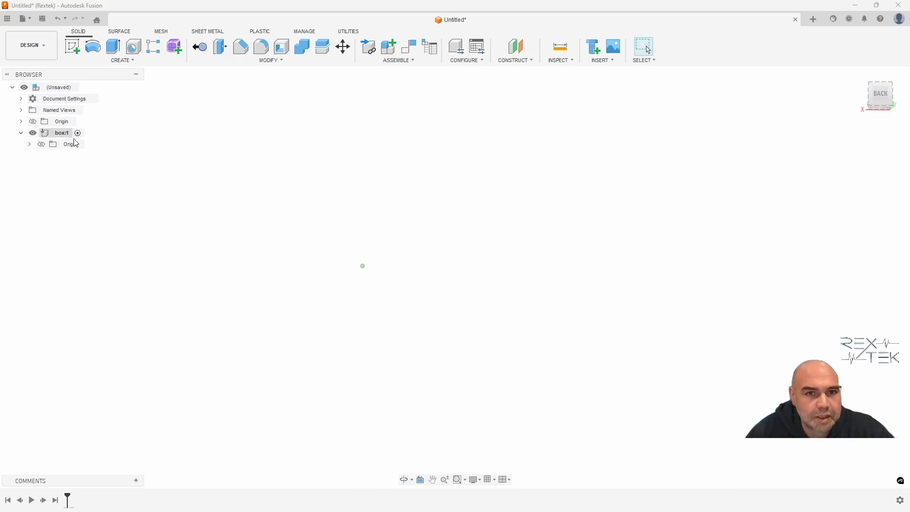
click(75, 88)
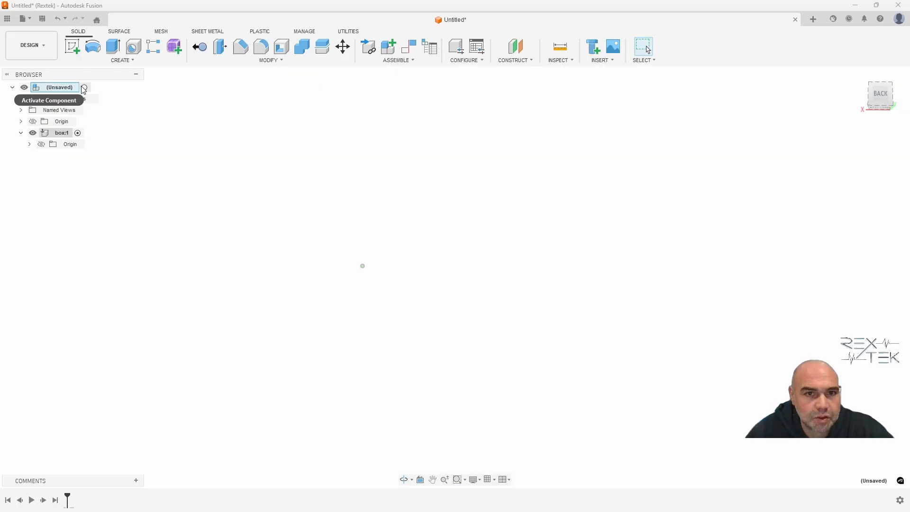
click(85, 88)
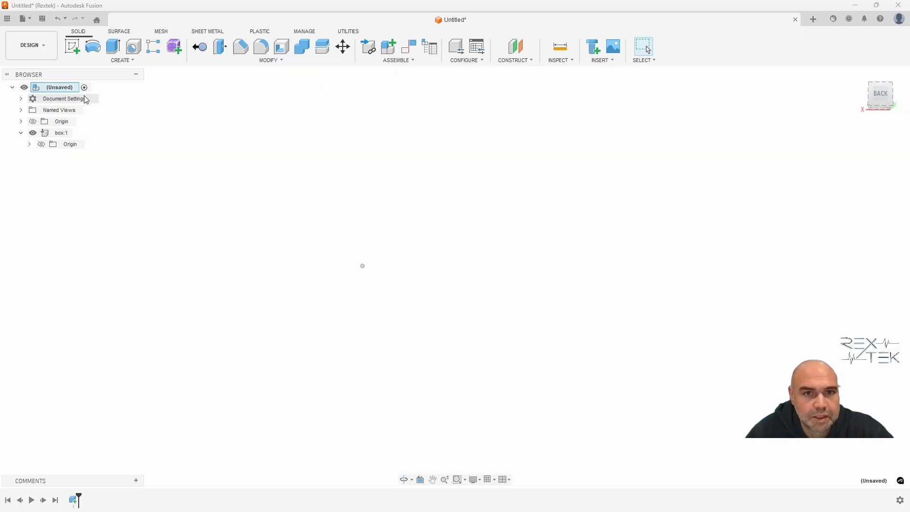
click(66, 134)
click(78, 134)
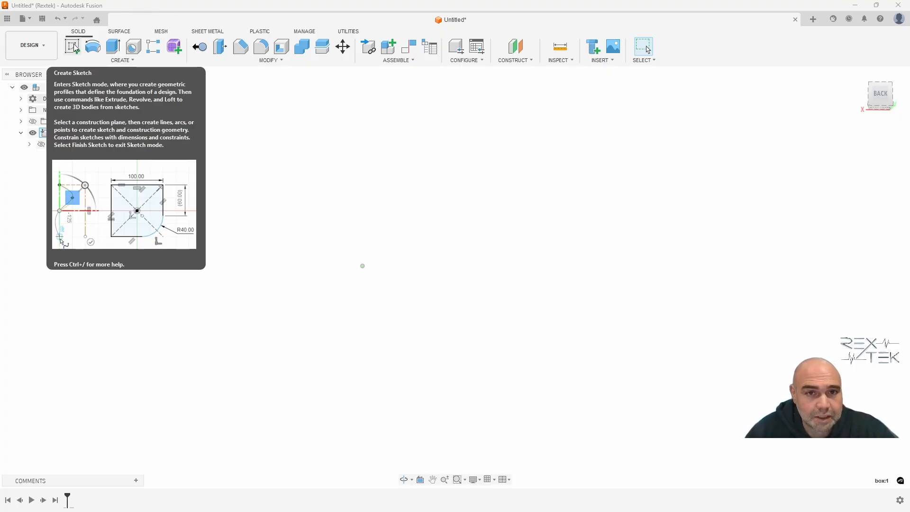
- Save the design as "box 1" in the Rextek training location
click(43, 21)
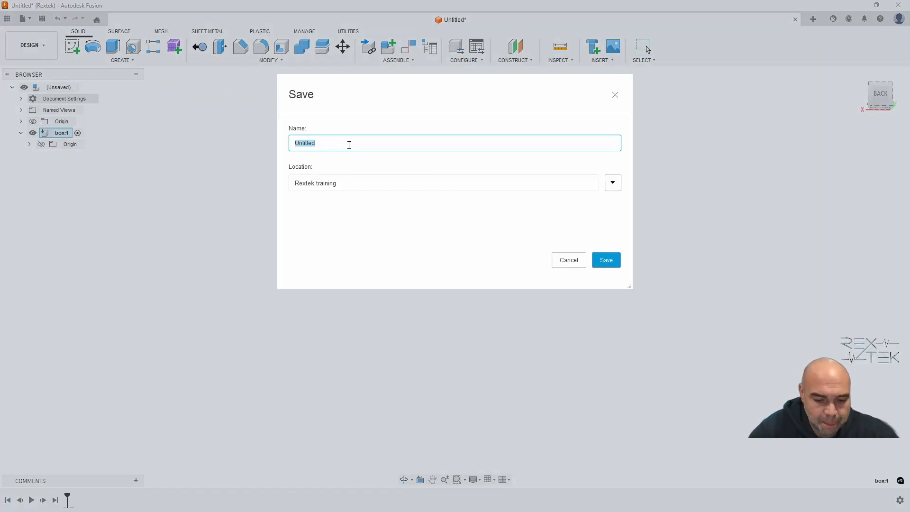
text(box 1)
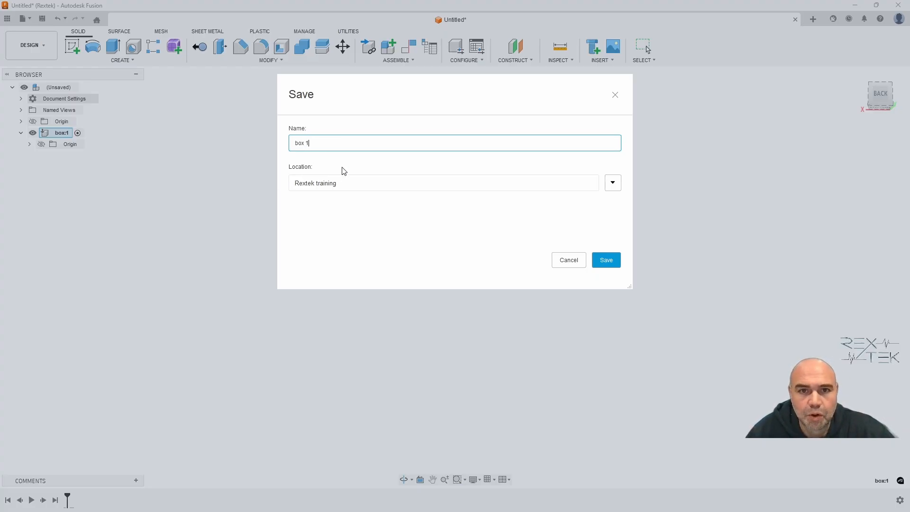
click(607, 261)
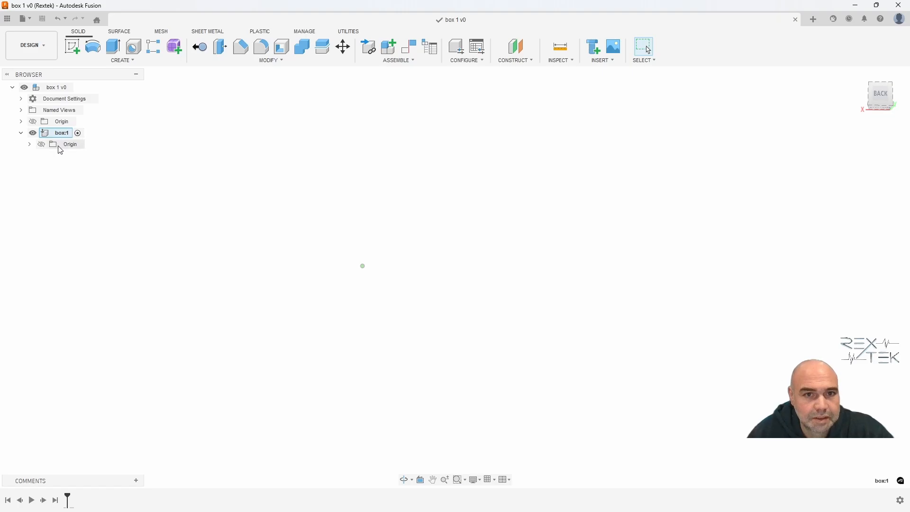
- Start a new sketch in the box component on the horizontal XY origin plane, viewed from the top
click(76, 47)
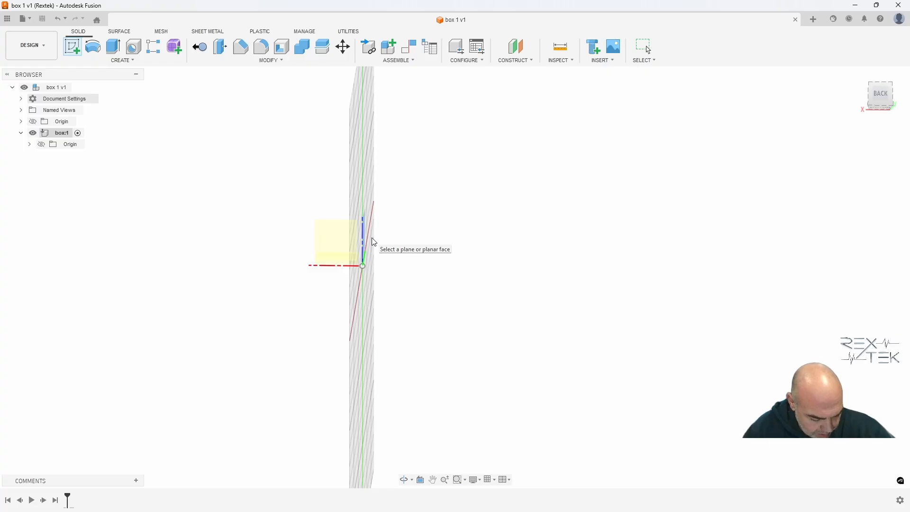
click(371, 238)
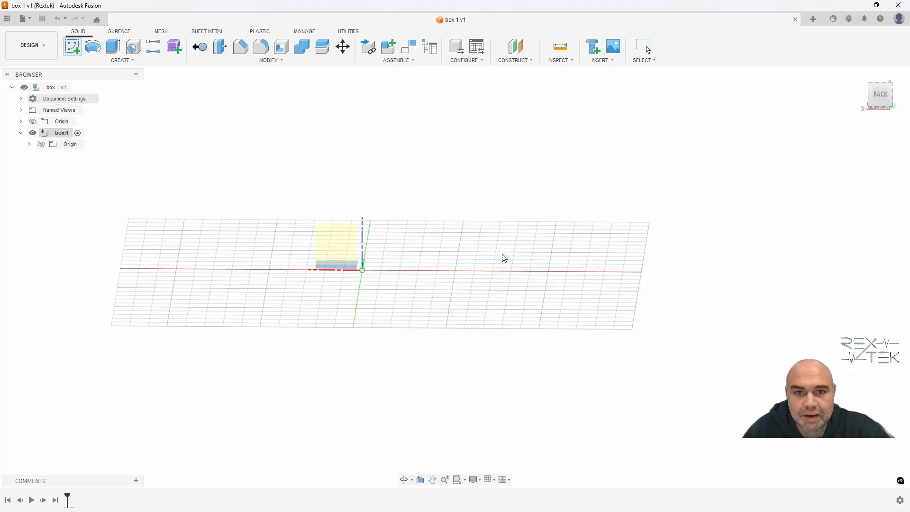
shift+middle_drag(504, 254, 503, 255)
click(882, 100)
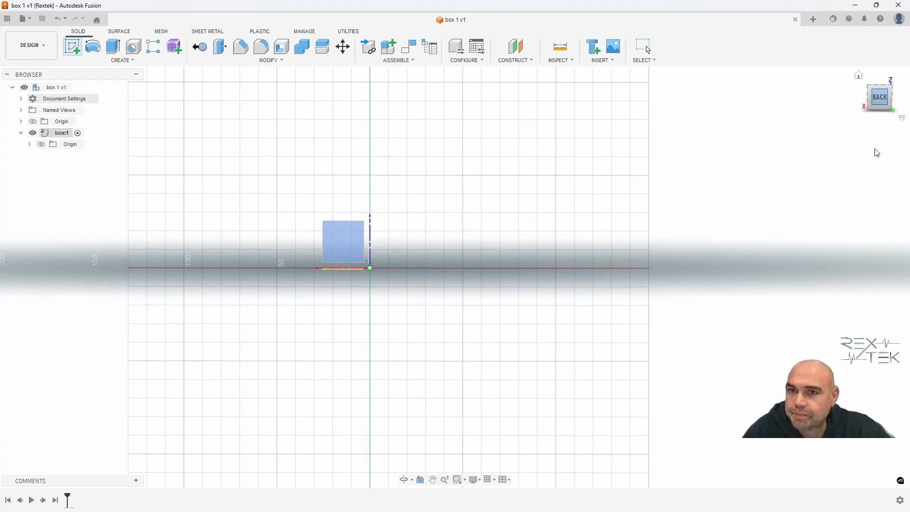
shift+middle_drag(872, 127, 872, 122)
drag(872, 122, 883, 98)
click(883, 99)
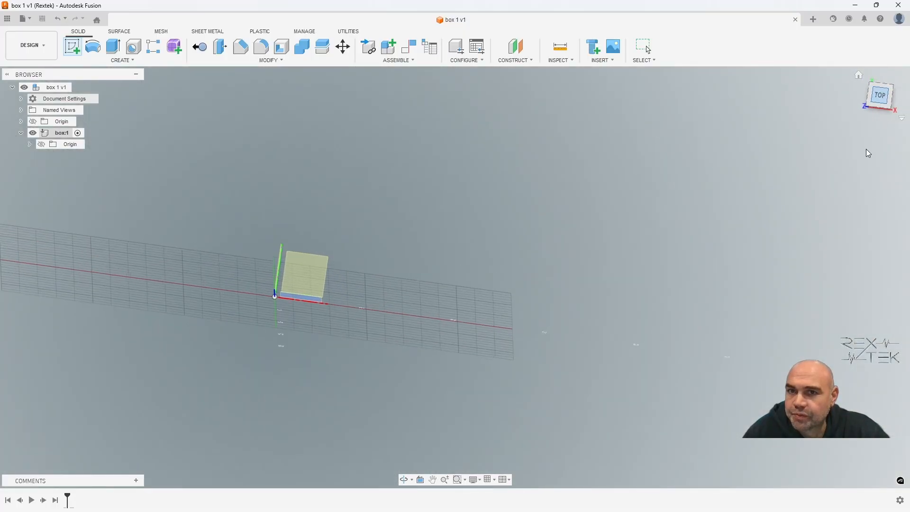
mouse_move(390, 263)
middle_down()
mouse_move(526, 177)
mouse_move(412, 172)
middle_up()
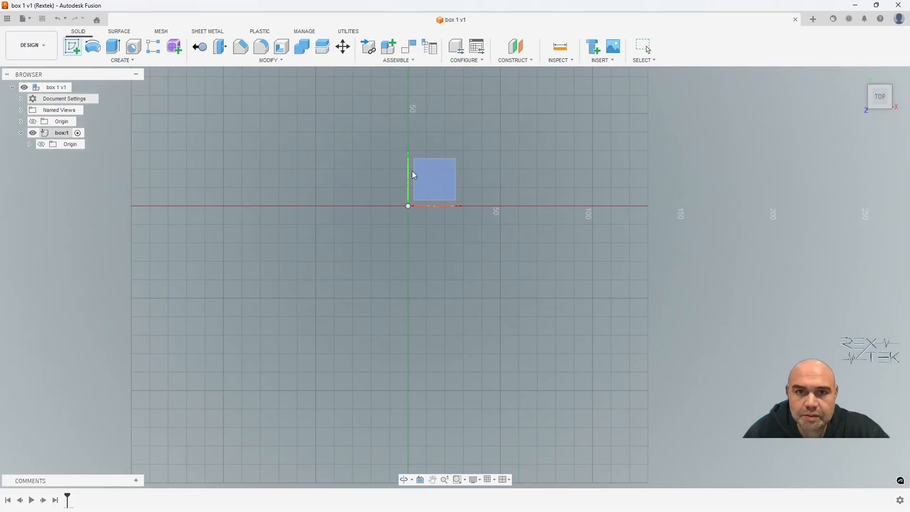
click(427, 181)
- Sketch a 150 mm by 150 mm two-point rectangle enclosing the origin
mouse_move(545, 221)
middle_down()
mouse_move(526, 264)
mouse_move(479, 202)
middle_up()
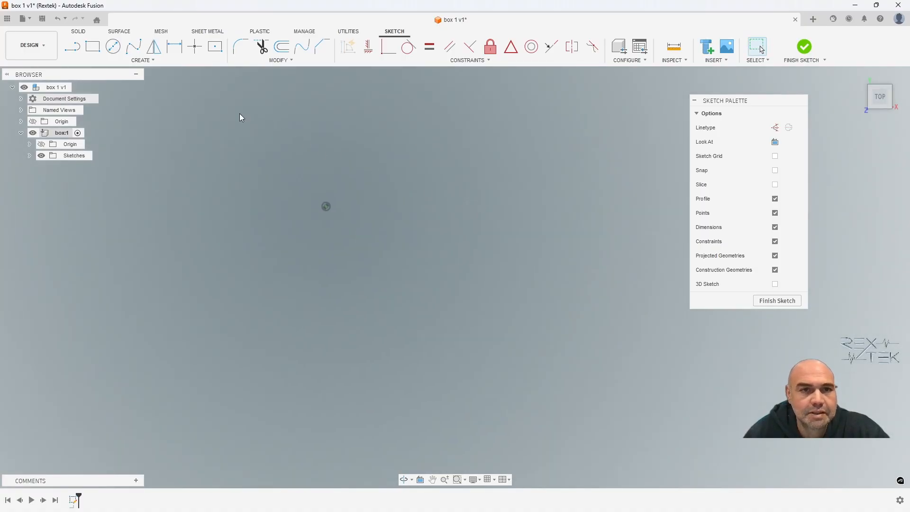
click(91, 48)
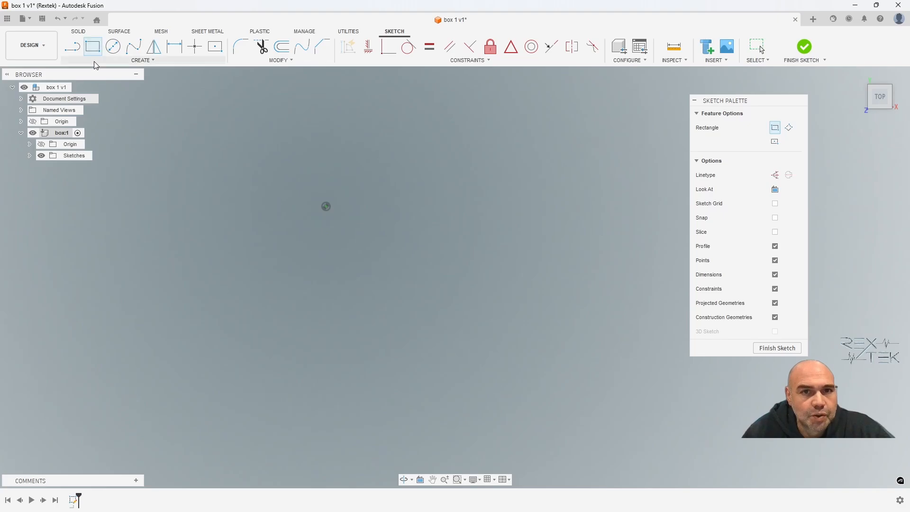
click(139, 63)
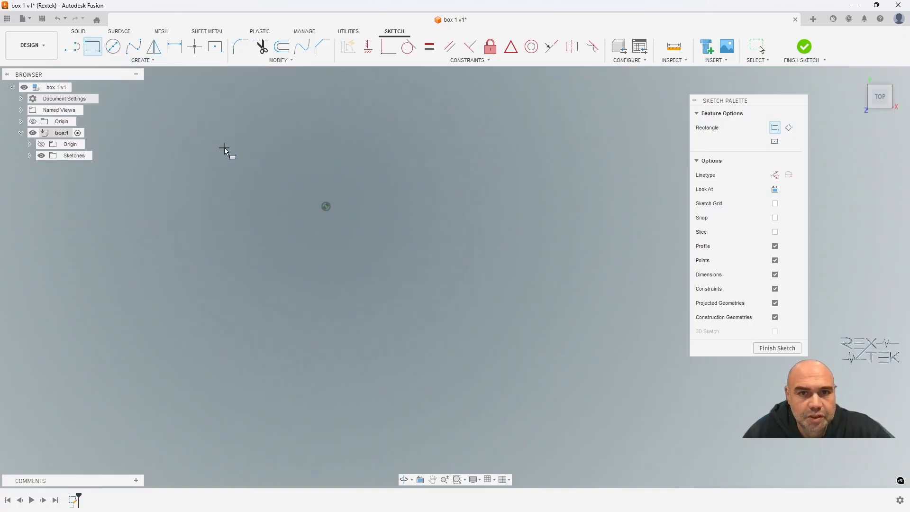
click(275, 153)
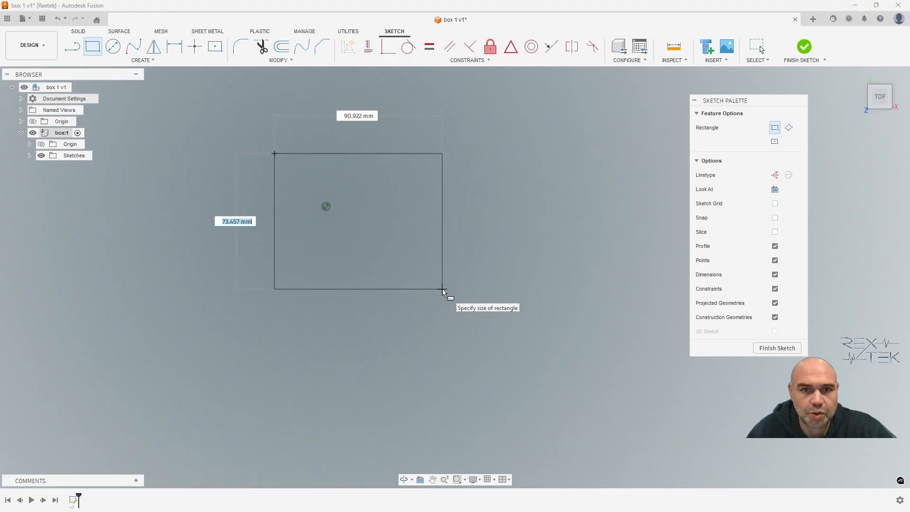
text(150)
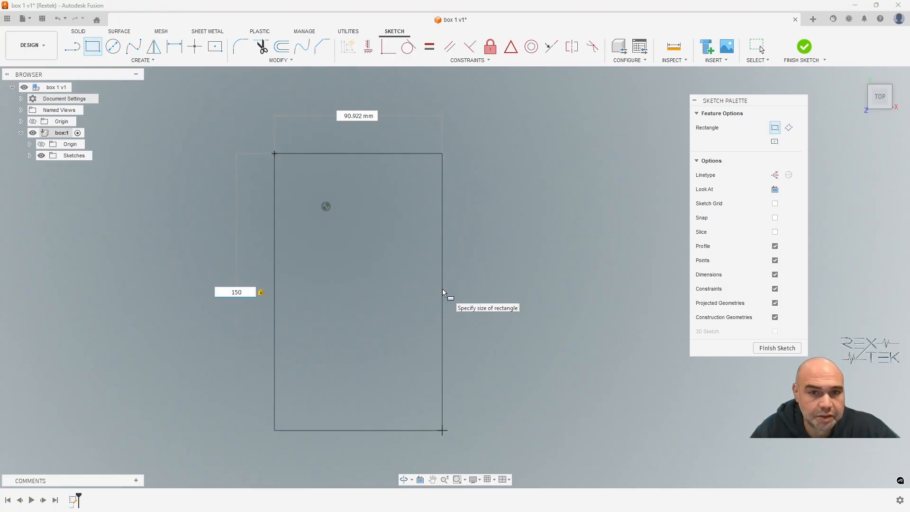
key(Tab)
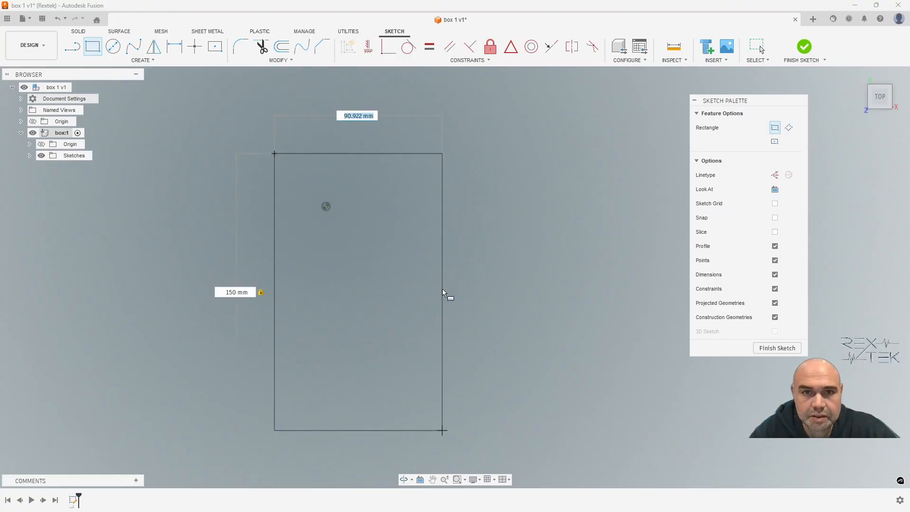
text(150)
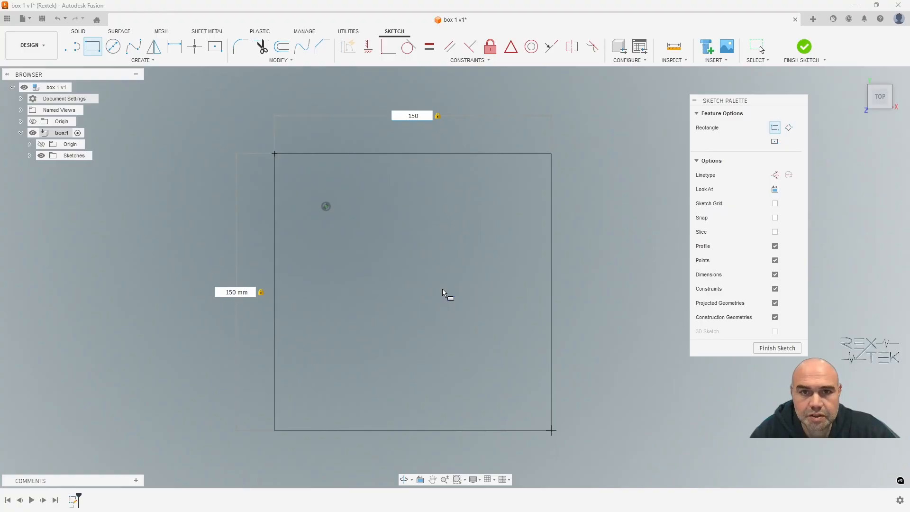
key(Return)
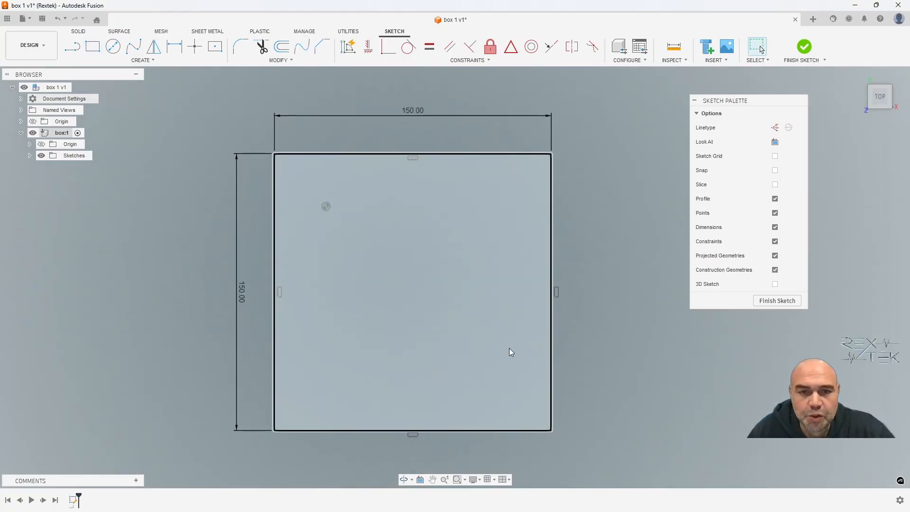
- Move the unconstrained square freehand by its side and upper edges, placing its upper edge about 58 mm above the origin
mouse_move(553, 301)
mouse_down()
mouse_move(376, 293)
mouse_move(545, 306)
mouse_up()
mouse_move(477, 155)
mouse_down()
mouse_move(484, 118)
mouse_move(502, 100)
mouse_move(447, 118)
mouse_move(455, 125)
mouse_up()
scroll(499, 231, down, 2)
middle_drag(498, 232, 532, 279)
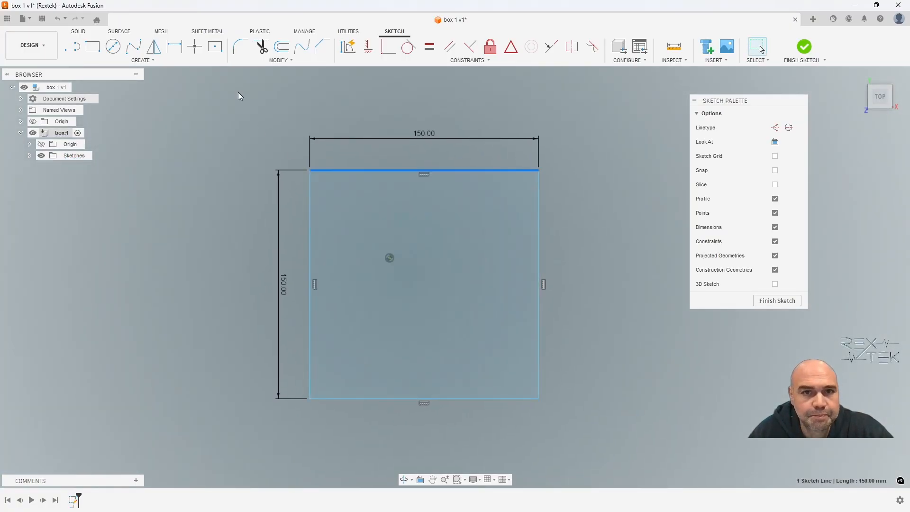
click(236, 90)
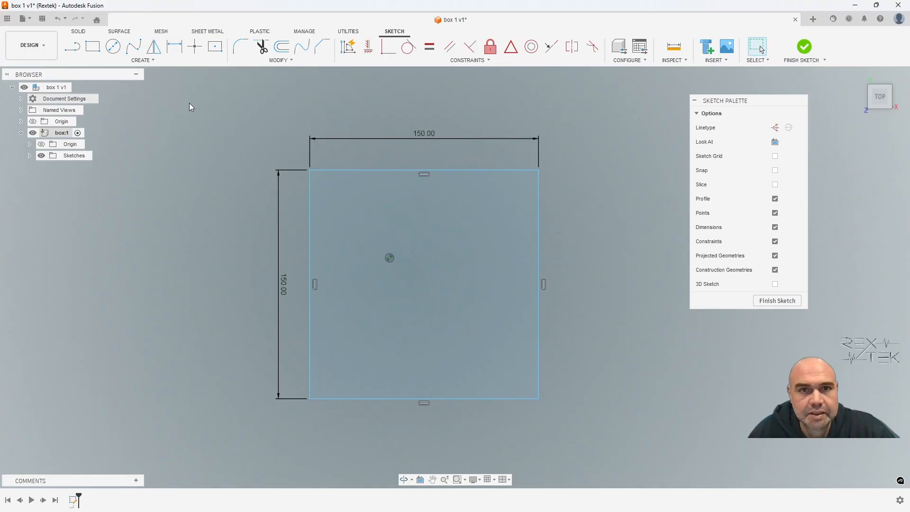
- Dimension the square's upper edge from the origin and set the distance to 150/2 mm
key(d)
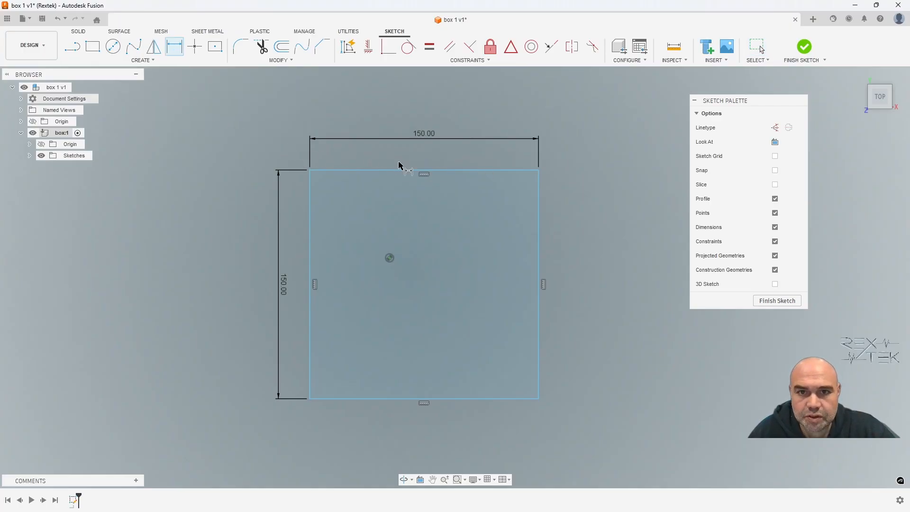
click(443, 169)
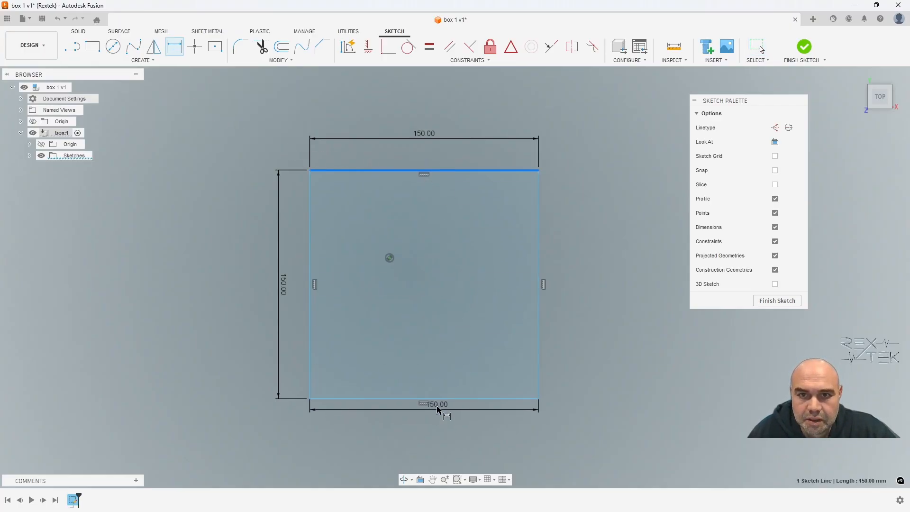
click(389, 258)
click(196, 212)
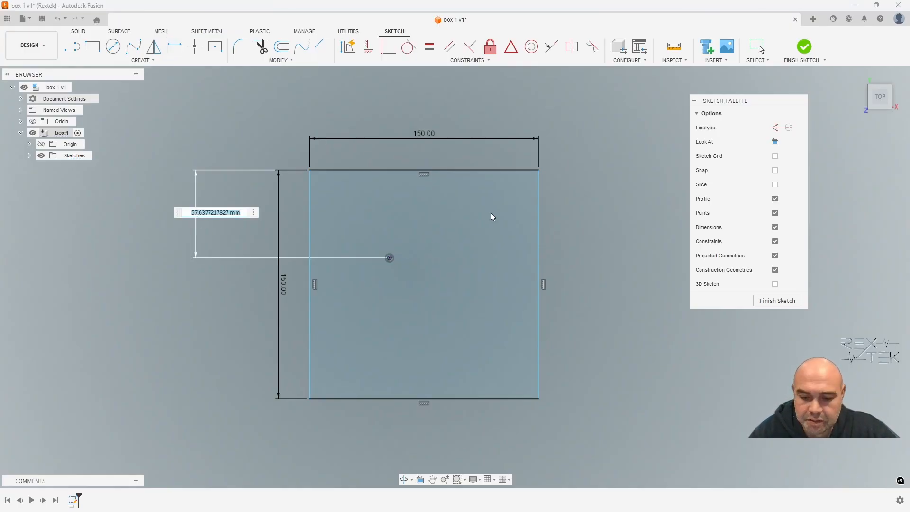
text(150/2)
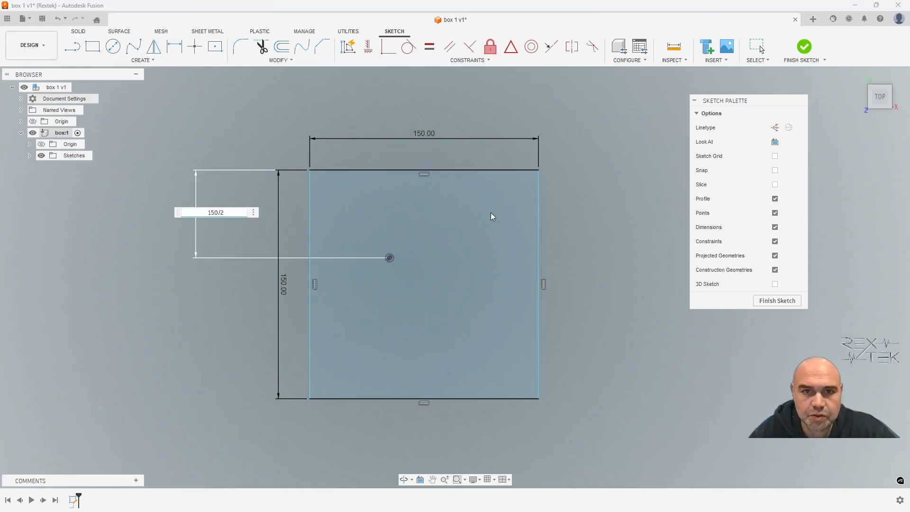
key(Return)
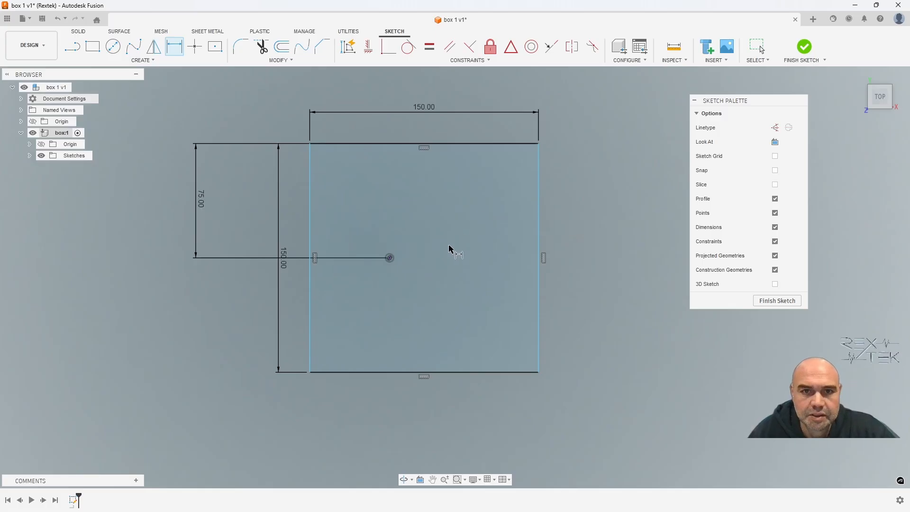
- Dimension the square's left edge 150/2 mm from the origin and finish the sketch
click(390, 258)
click(311, 260)
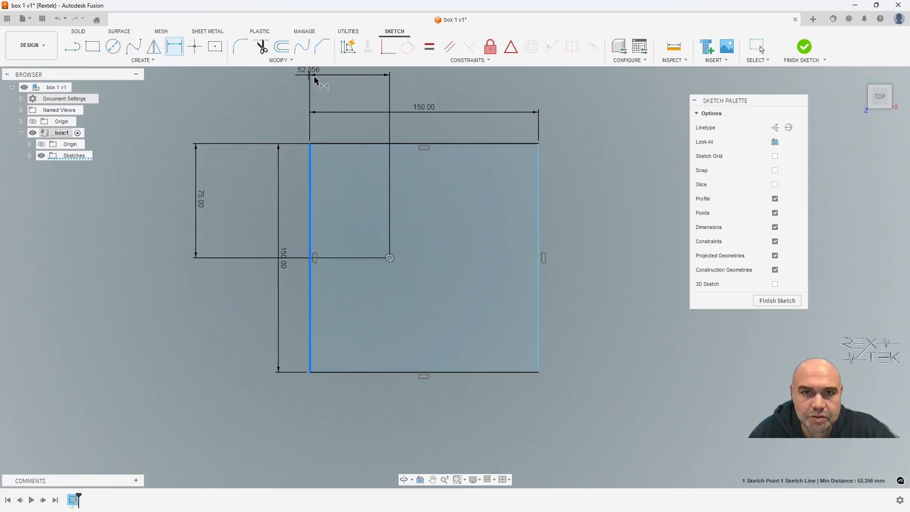
click(332, 83)
text(150/)
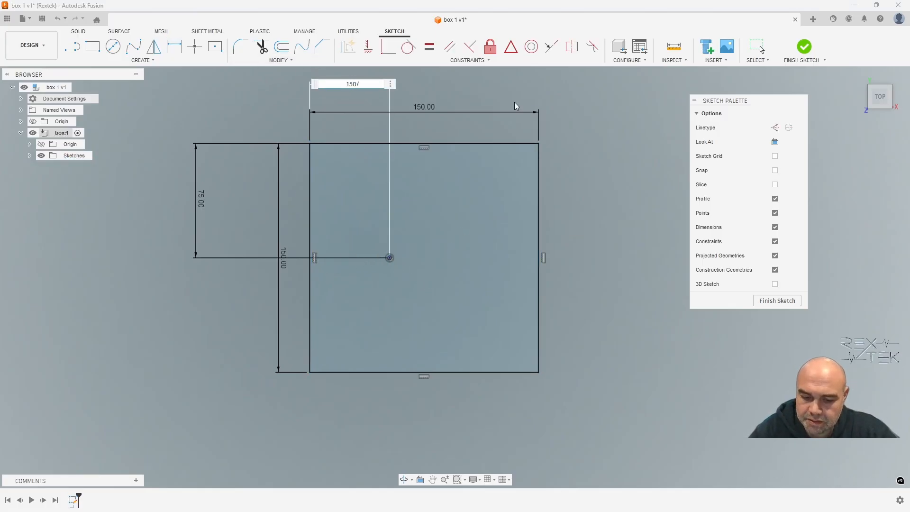
text(2)
key(Return)
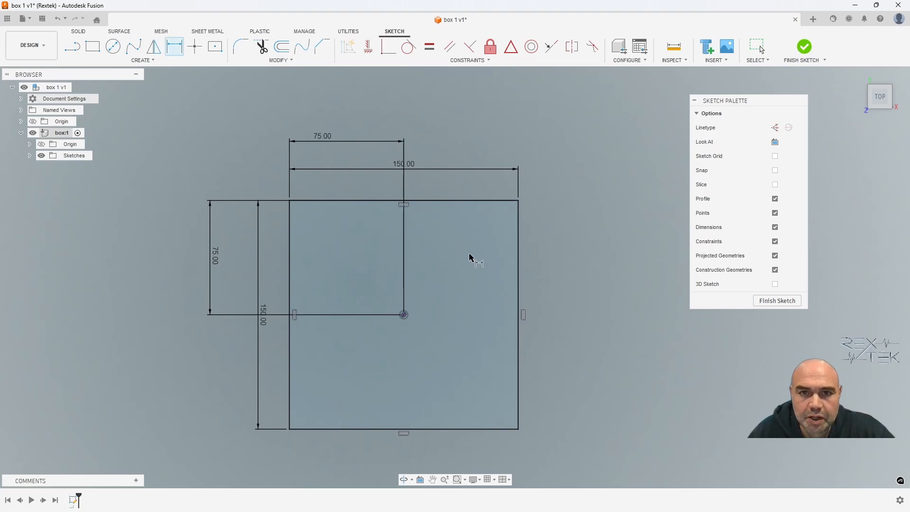
scroll(452, 275, down, 1)
middle_drag(449, 285, 426, 226)
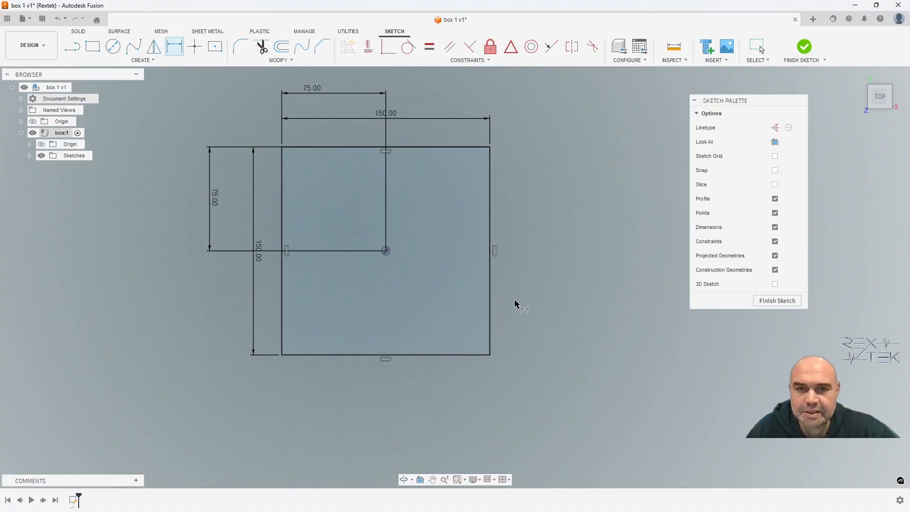
mouse_move(580, 296)
middle_down()
mouse_move(592, 321)
mouse_move(610, 325)
middle_up()
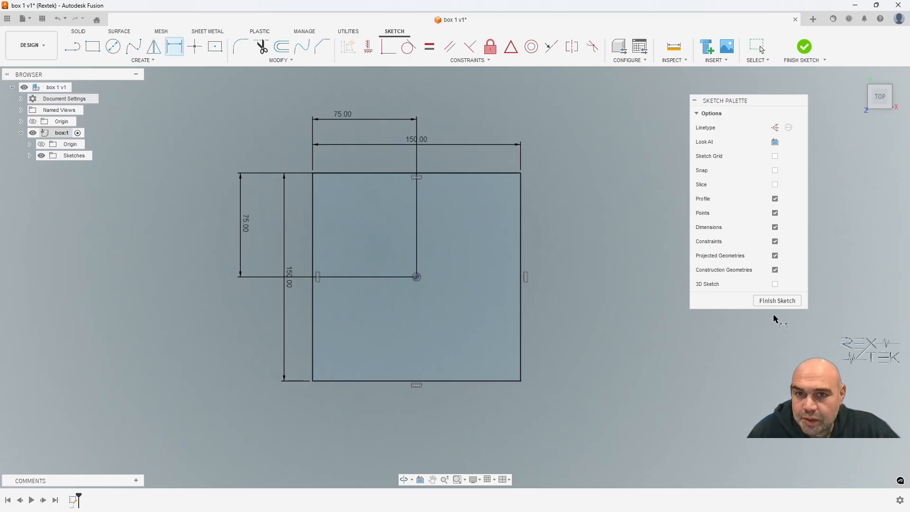
click(778, 300)
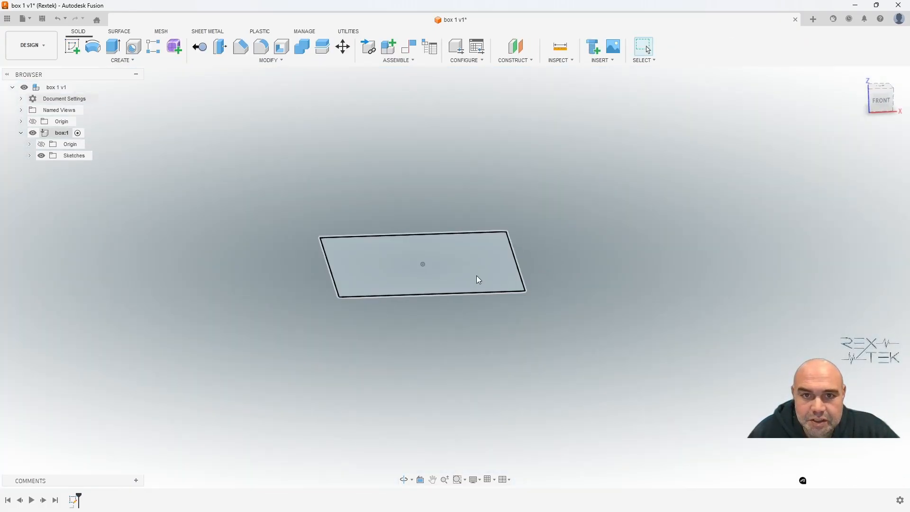
- Extrude the origin-dimensioned square profile by -150 mm as a new body
click(505, 247)
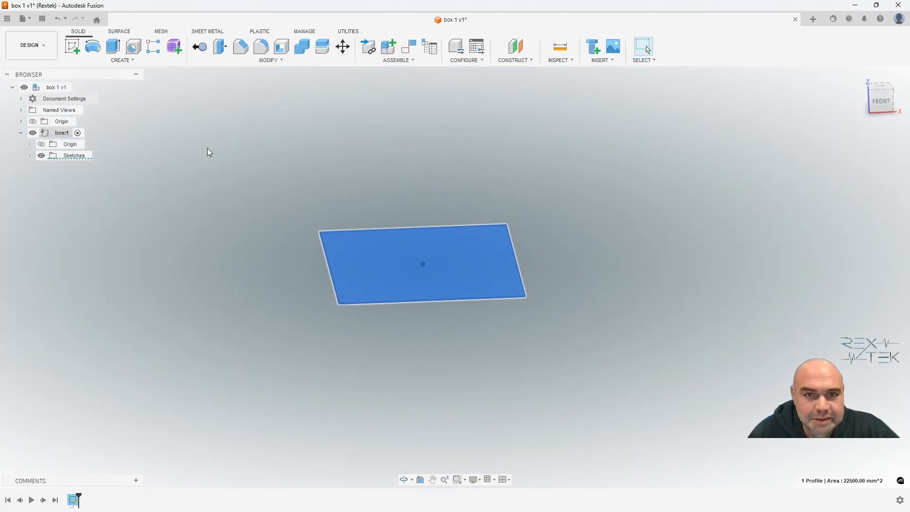
click(114, 46)
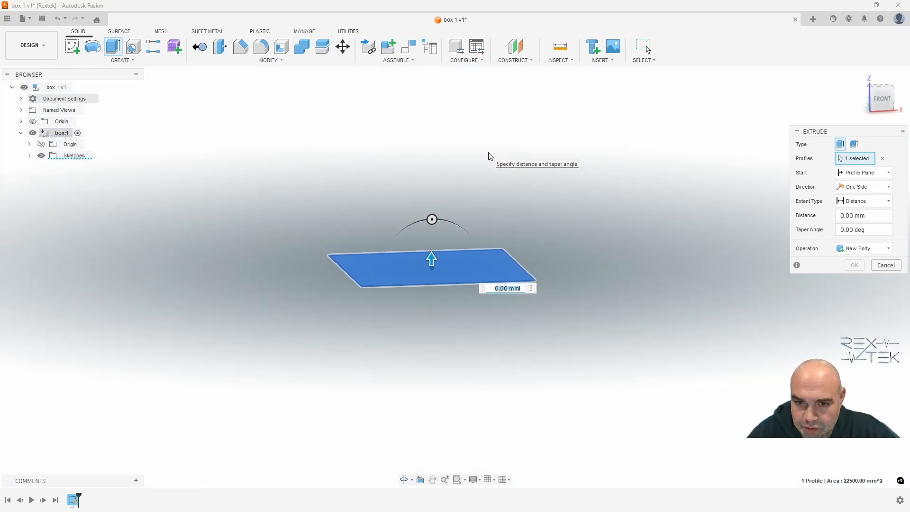
text(-150)
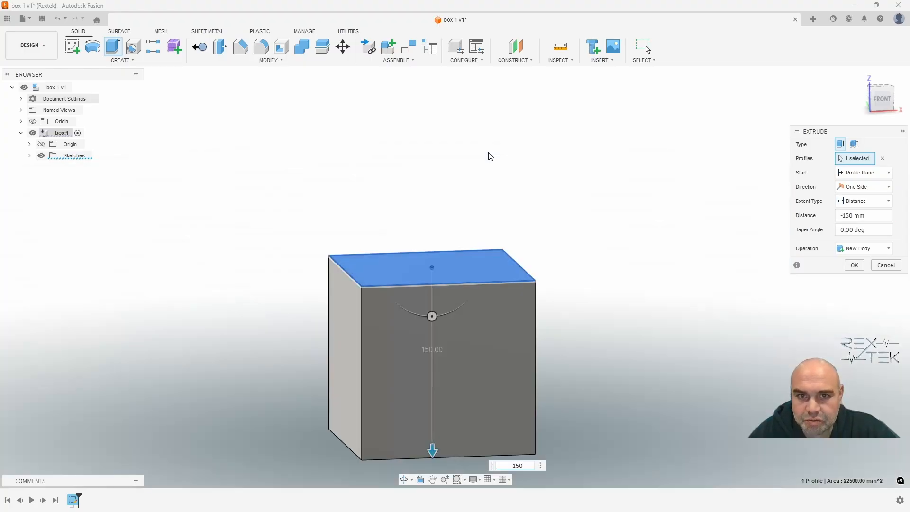
key(Return)
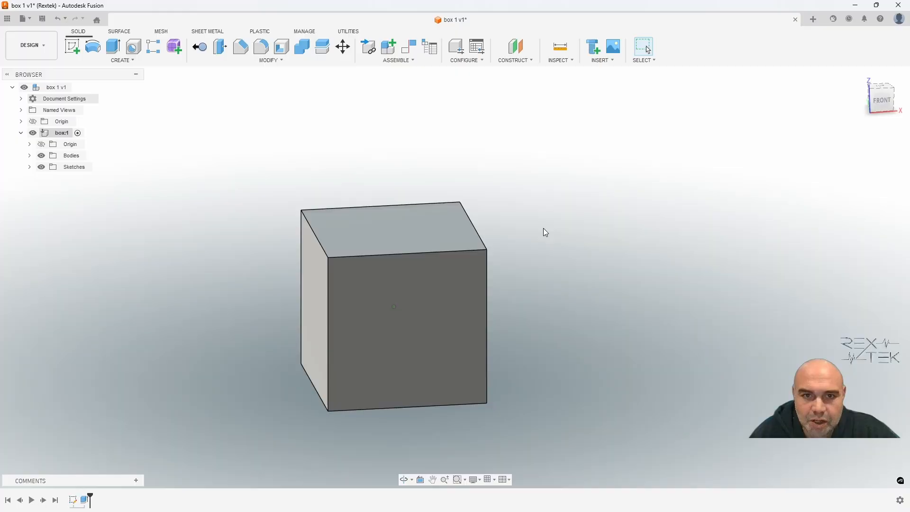
mouse_move(544, 230)
shift+middle_down()
mouse_move(552, 209)
mouse_move(607, 320)
mouse_move(579, 318)
shift+middle_up()
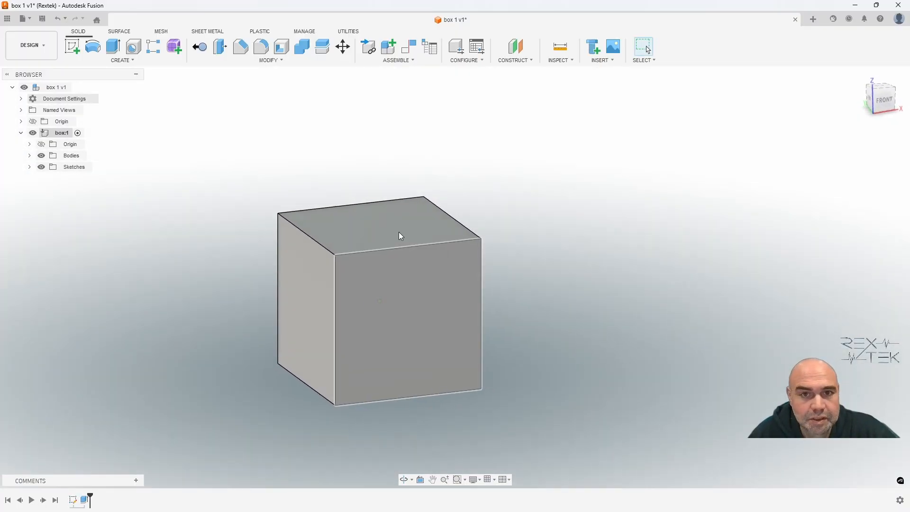
shift+middle_drag(399, 232, 382, 254)
- Undo the extrusion, the origin dimensions and the two-point rectangle, back to the empty sketch
click(58, 13)
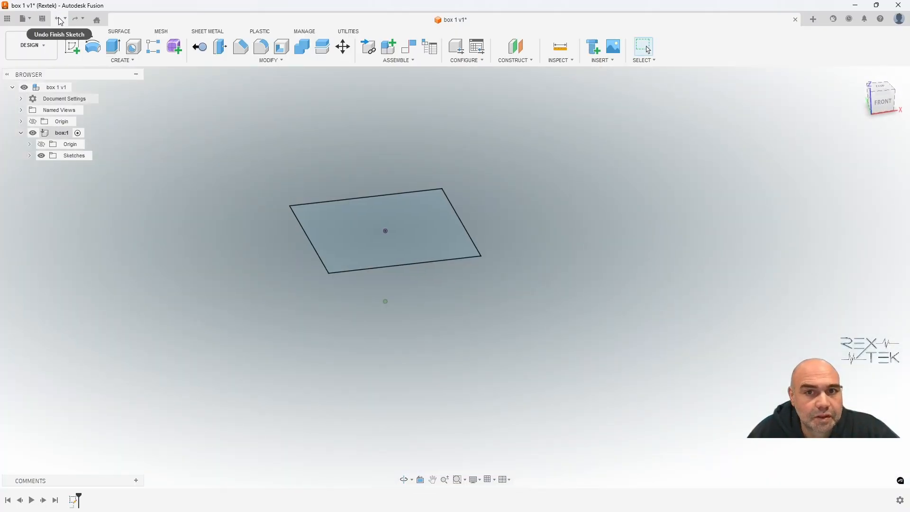
click(58, 17)
click(60, 22)
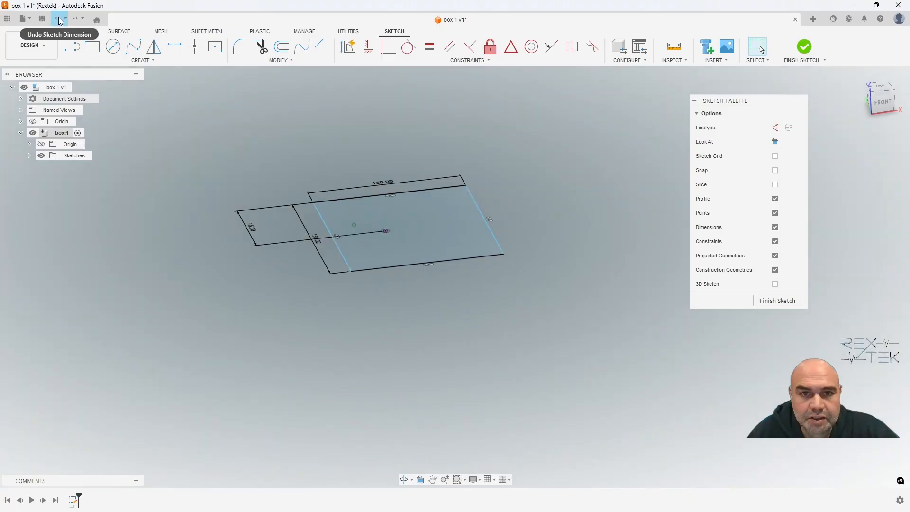
click(60, 22)
click(61, 21)
click(60, 21)
click(60, 21)
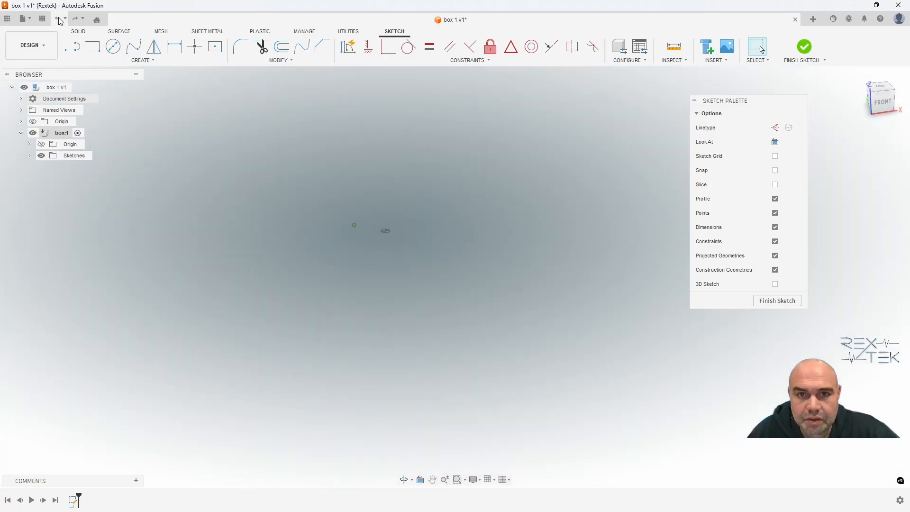
click(60, 21)
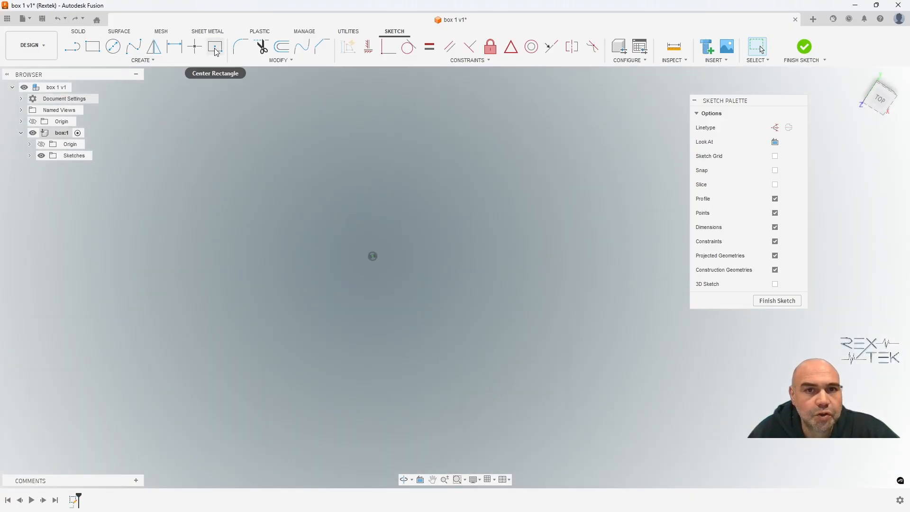
- Sketch a 150 mm by 150 mm center rectangle centred on the origin
click(215, 48)
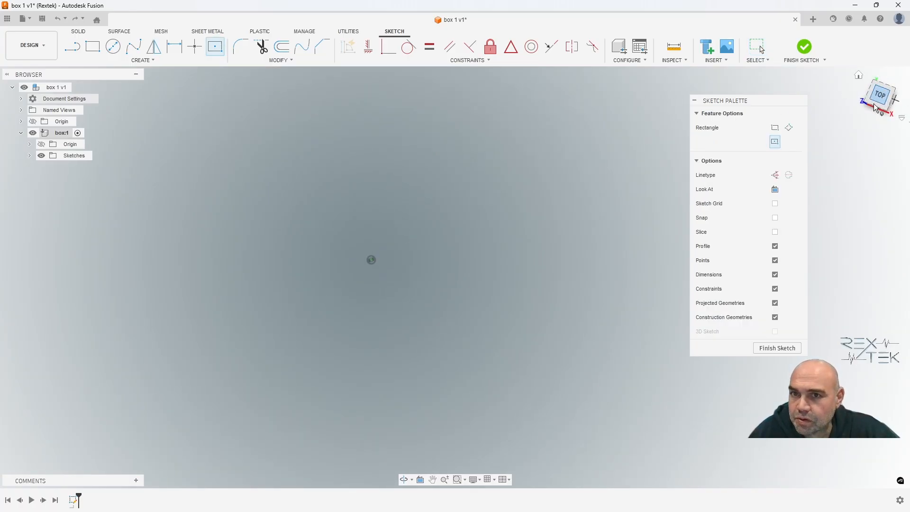
click(372, 294)
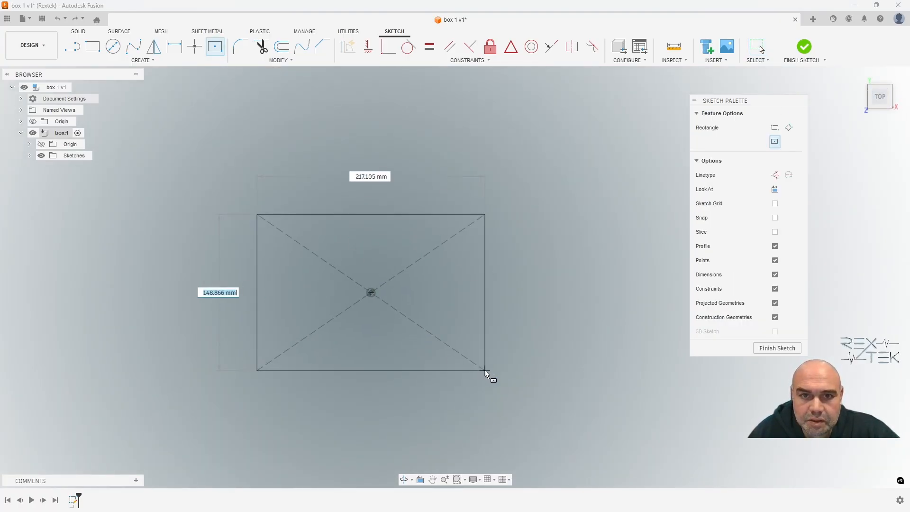
middle_drag(485, 370, 507, 358)
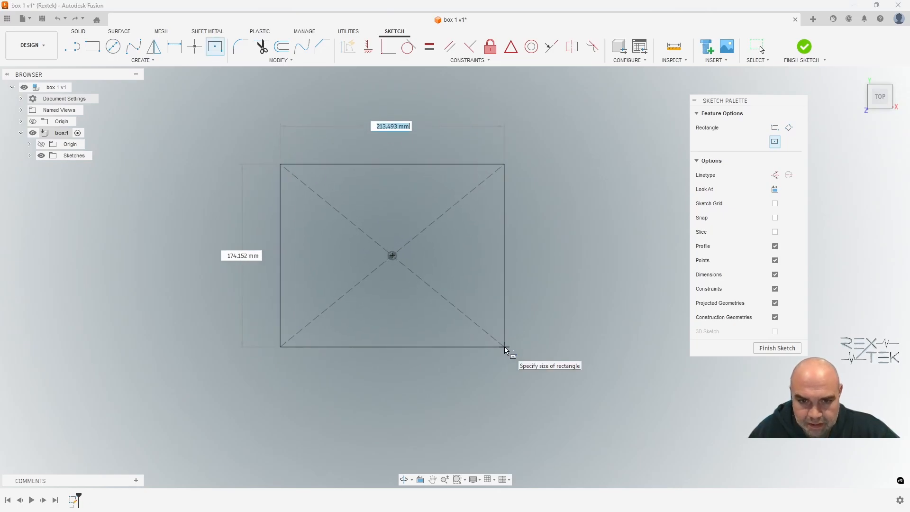
text(150)
key(Tab)
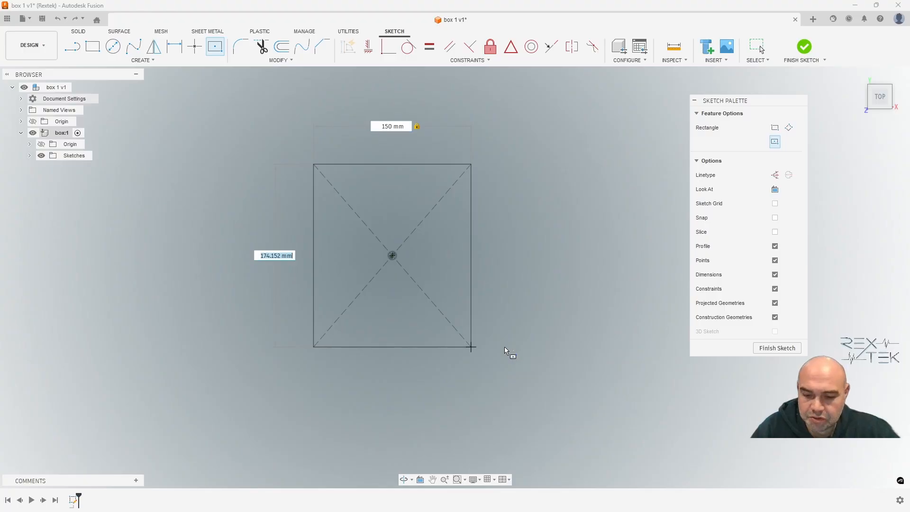
text(150)
key(Tab)
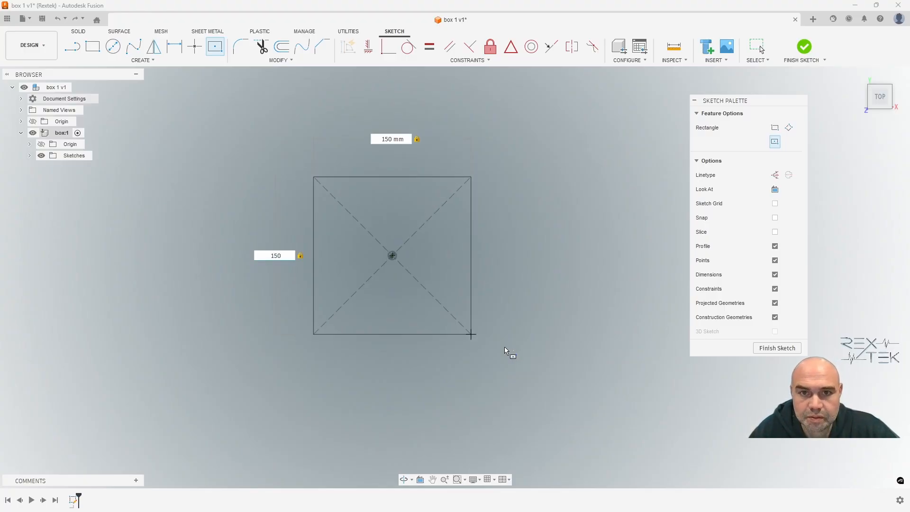
key(Return)
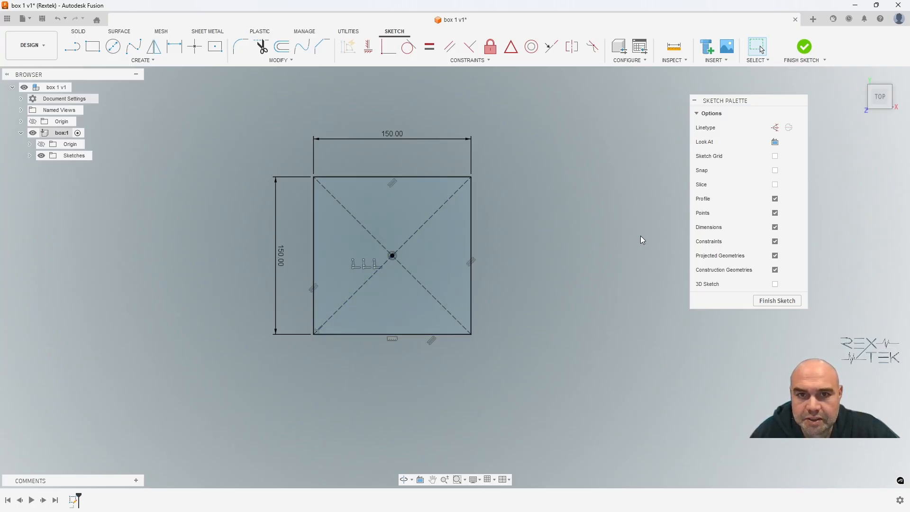
- Finish the sketch and extrude the centred square profile by -150 mm as a new body
click(777, 301)
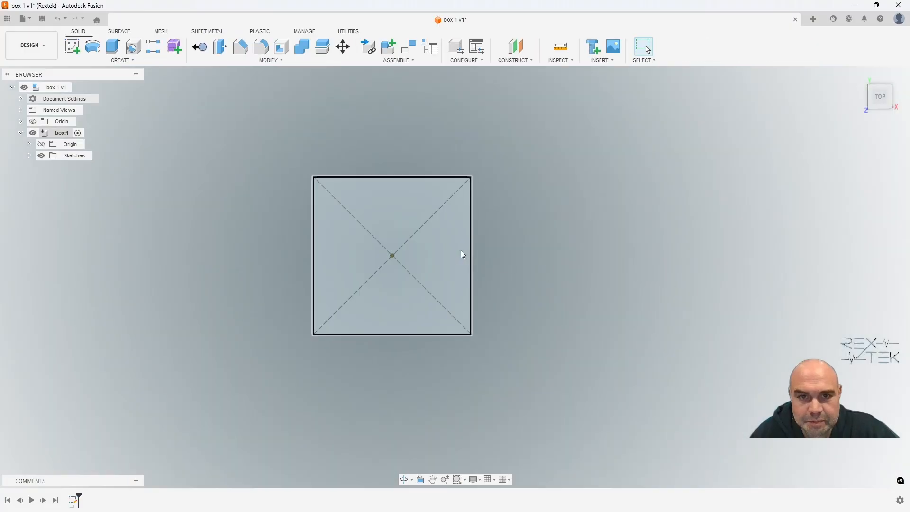
click(461, 250)
click(113, 46)
text(-150)
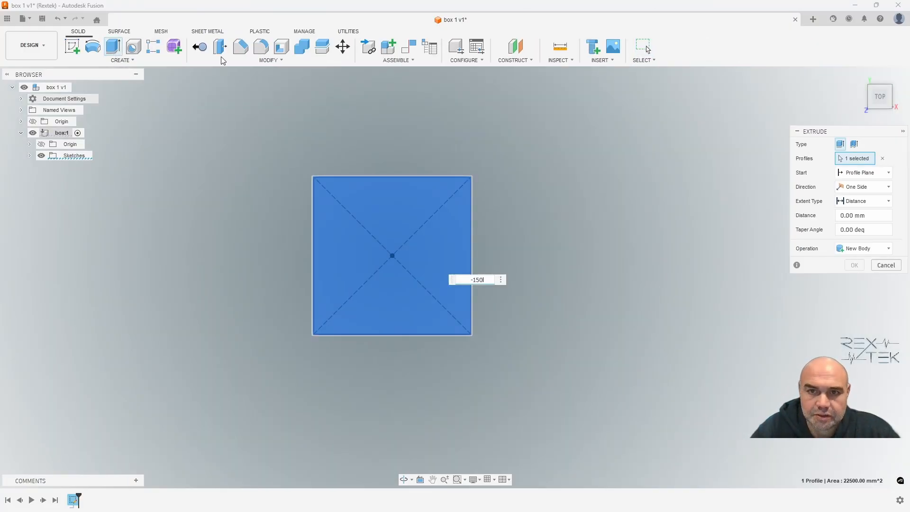
key(Return)
shift+middle_drag(164, 294, 199, 199)
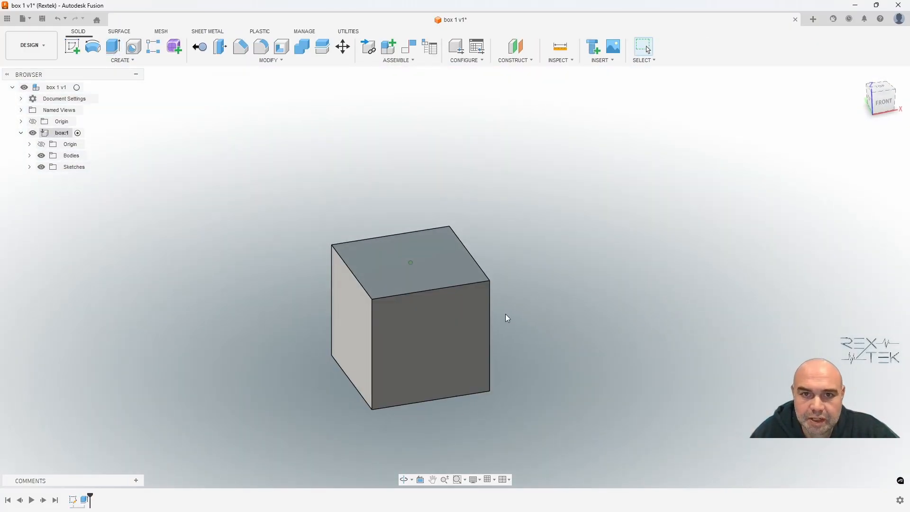
middle_drag(505, 314, 484, 227)
middle_drag(456, 200, 449, 242)
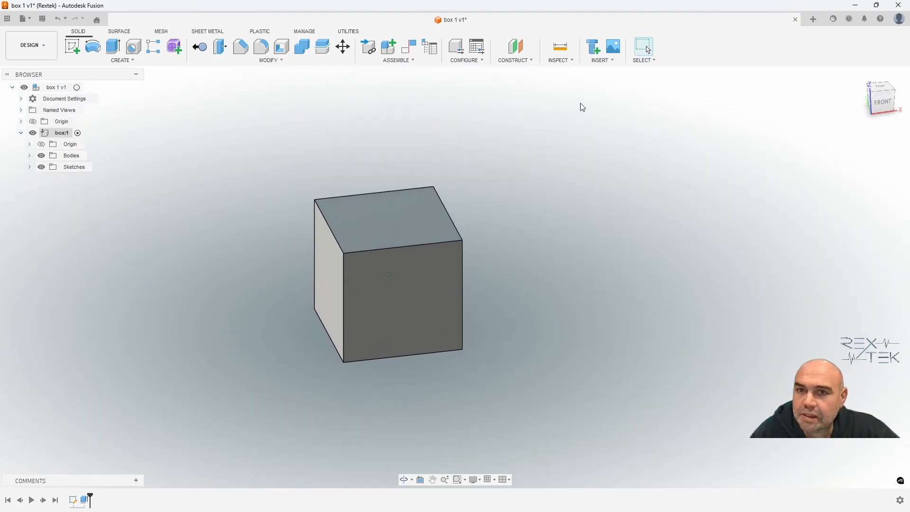
shift+middle_drag(580, 103, 647, 110)
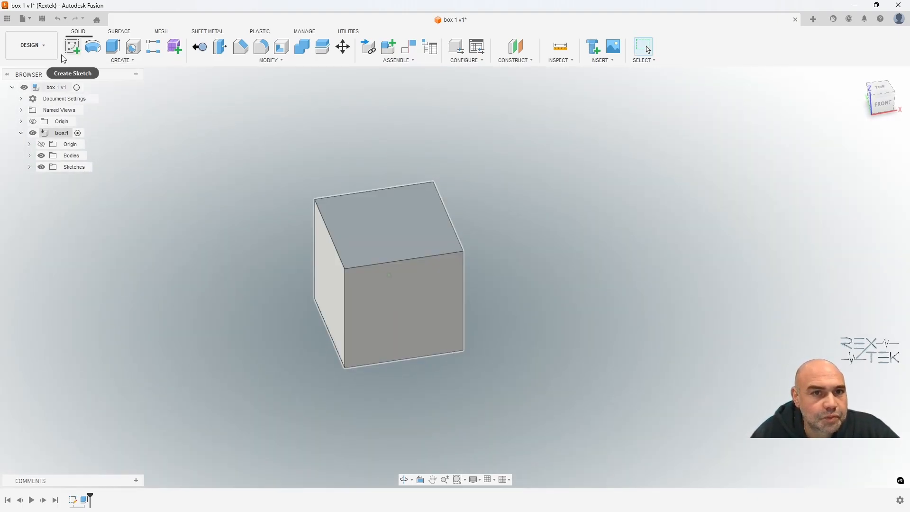
- Add a new internal component named bush under the top-level design and hide the box component
right_click(53, 88)
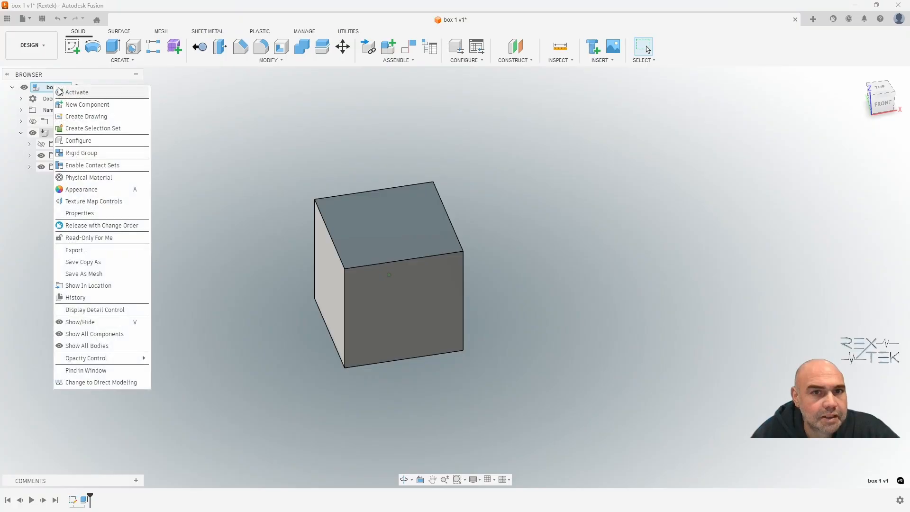
click(88, 105)
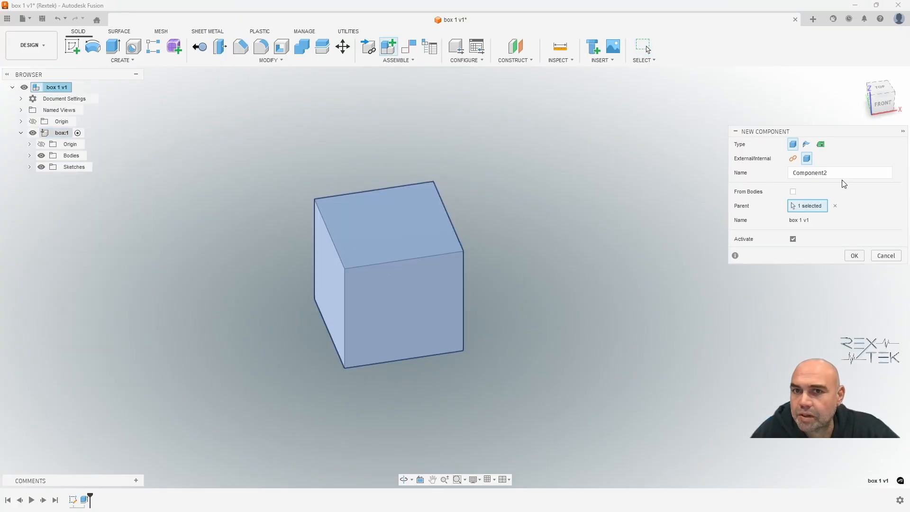
double_click(848, 173)
text(b)
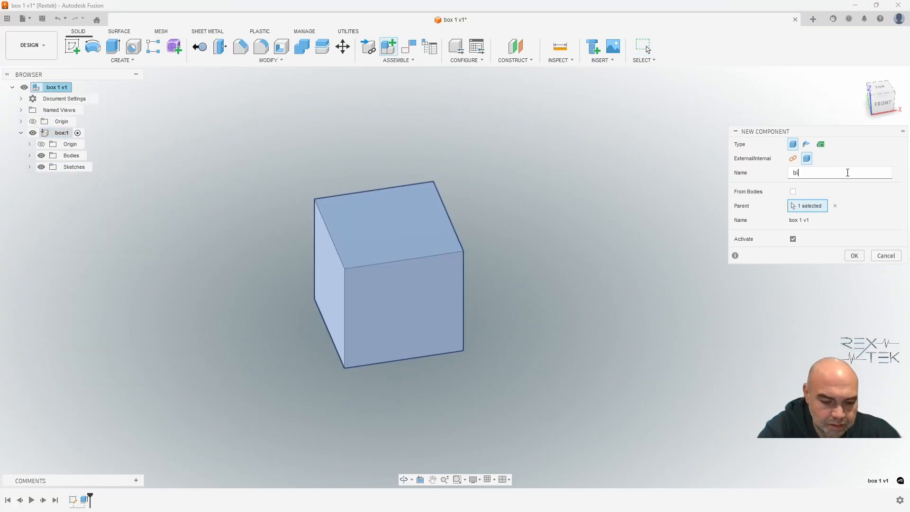
text(ush)
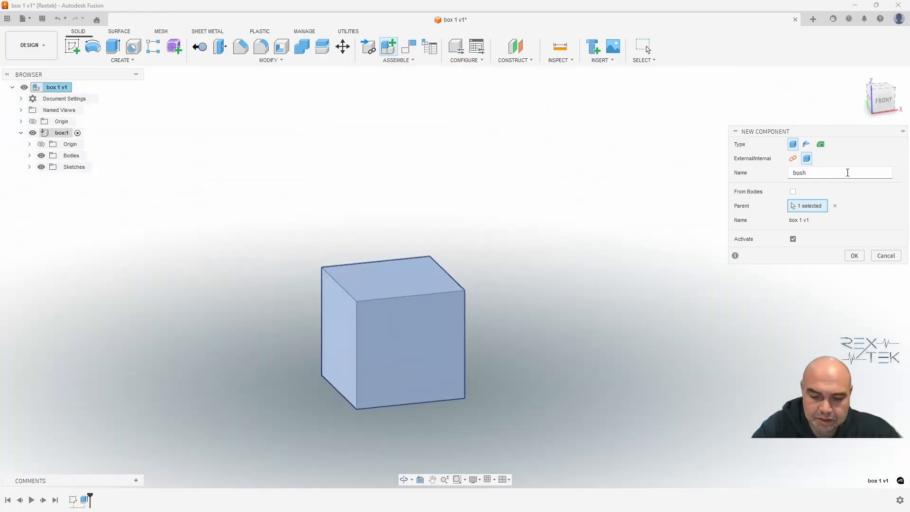
key(Return)
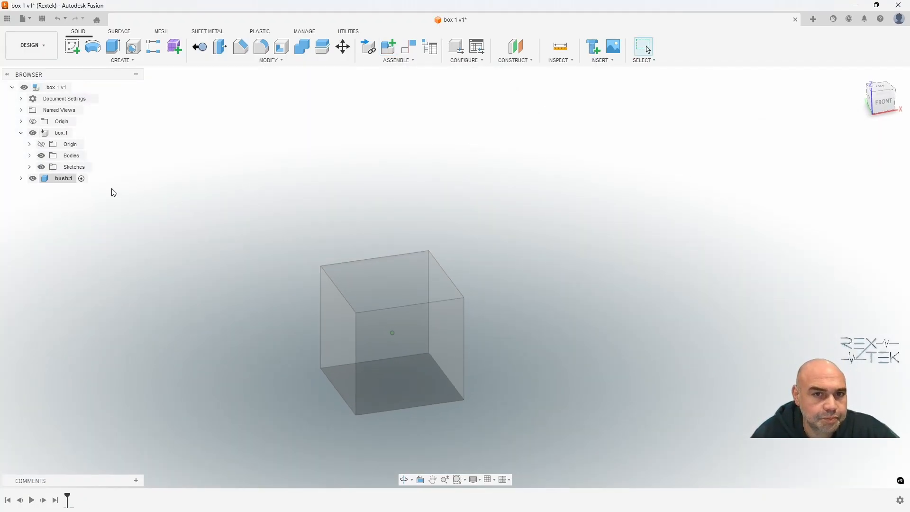
click(33, 133)
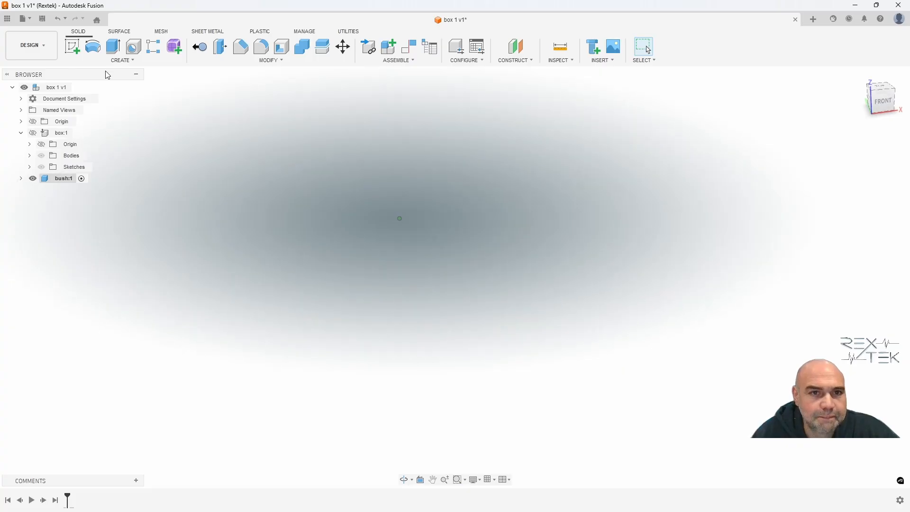
click(72, 46)
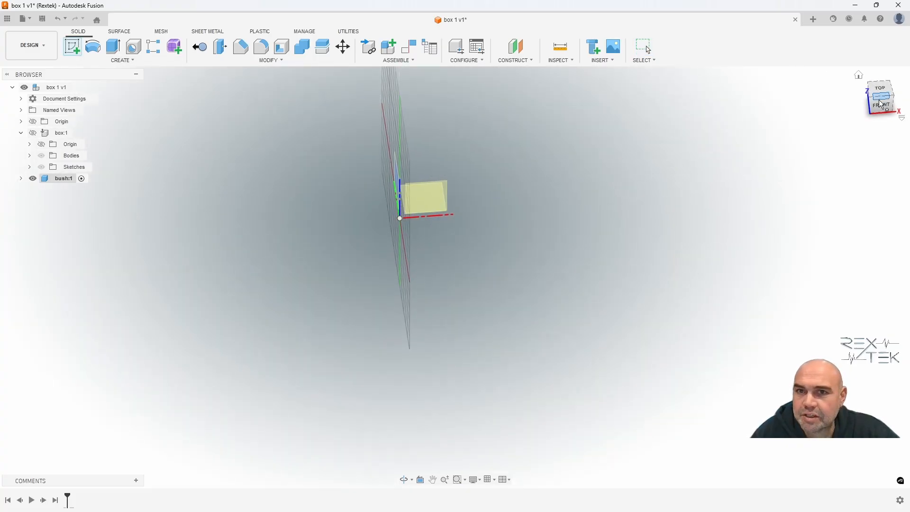
click(880, 87)
click(430, 204)
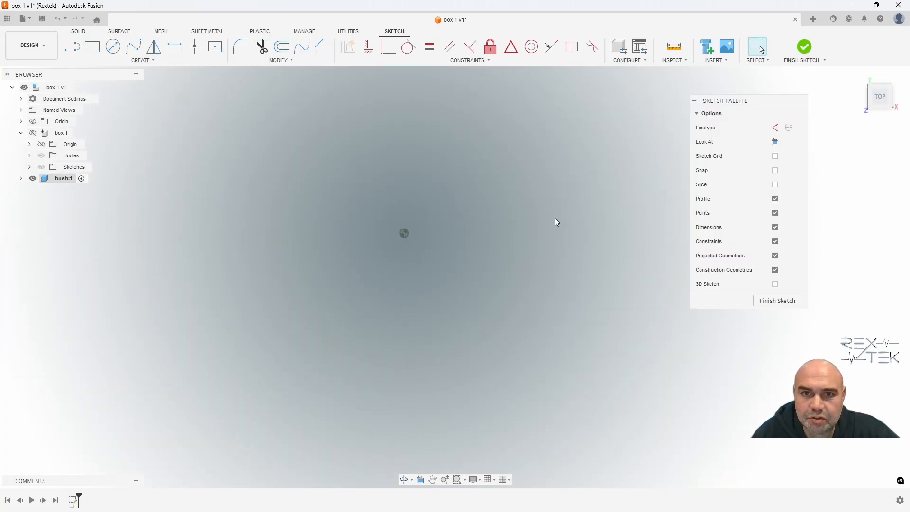
click(777, 301)
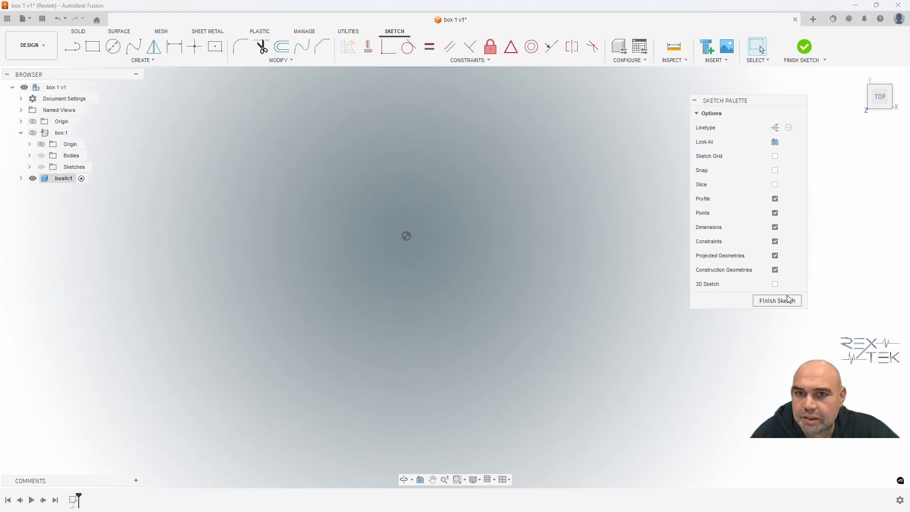
click(887, 107)
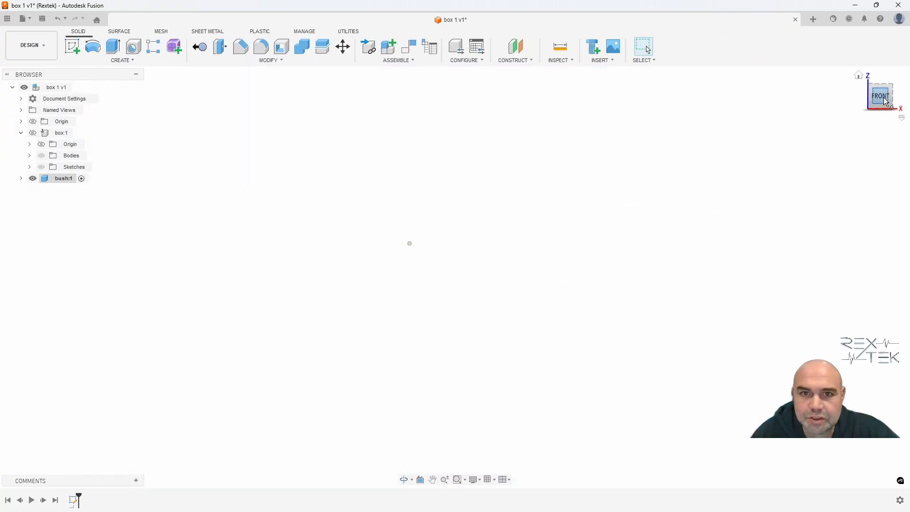
click(21, 179)
click(30, 201)
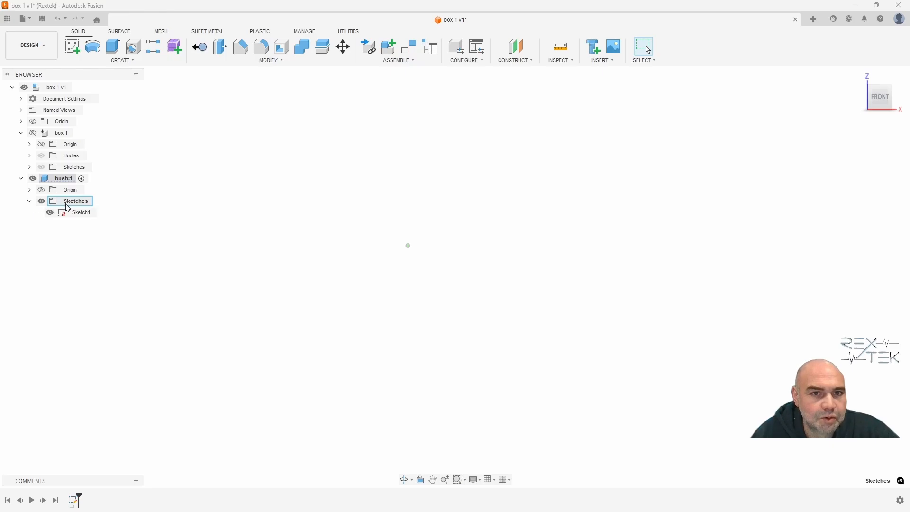
right_click(79, 214)
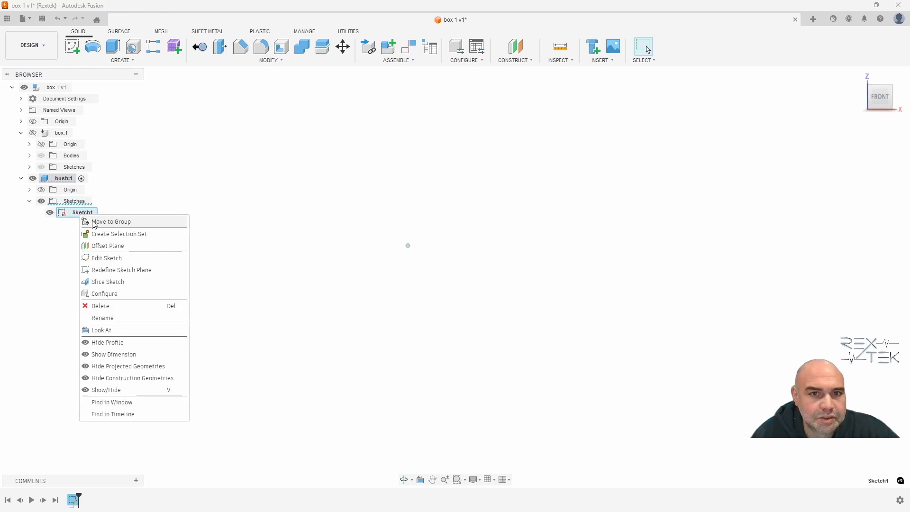
click(118, 307)
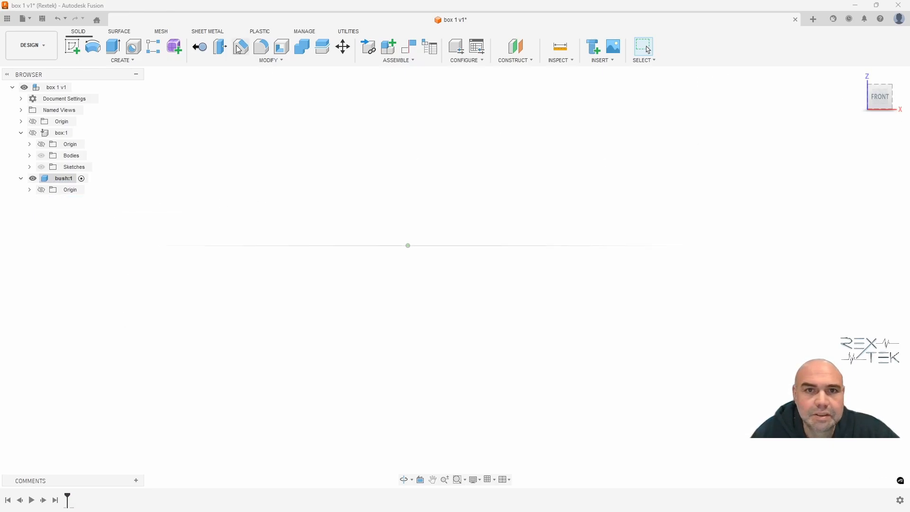
- Start a sketch on the vertical front plane and draw a vertical line about 165 mm long downward from the origin
click(75, 50)
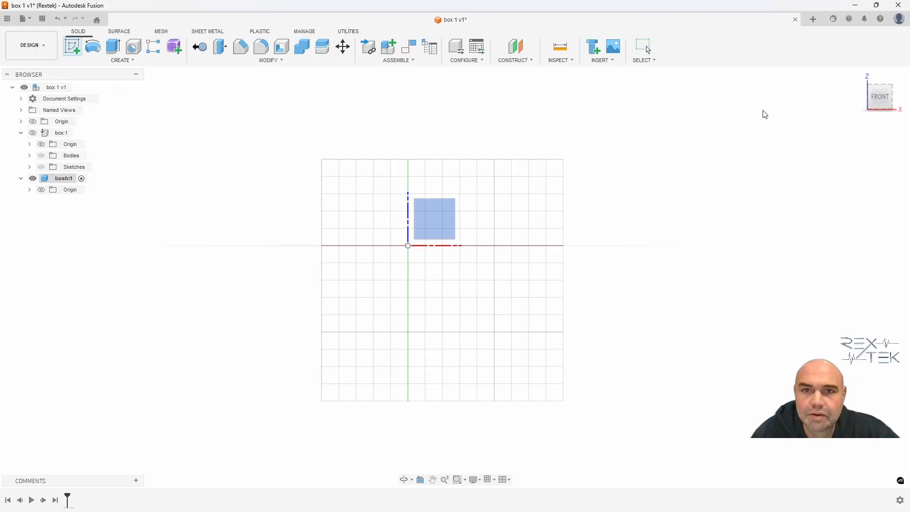
click(430, 221)
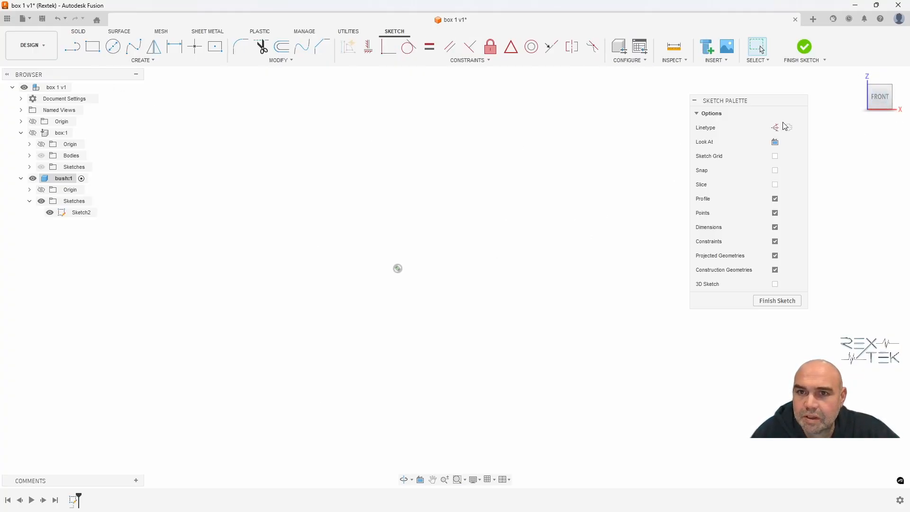
drag(741, 100, 780, 112)
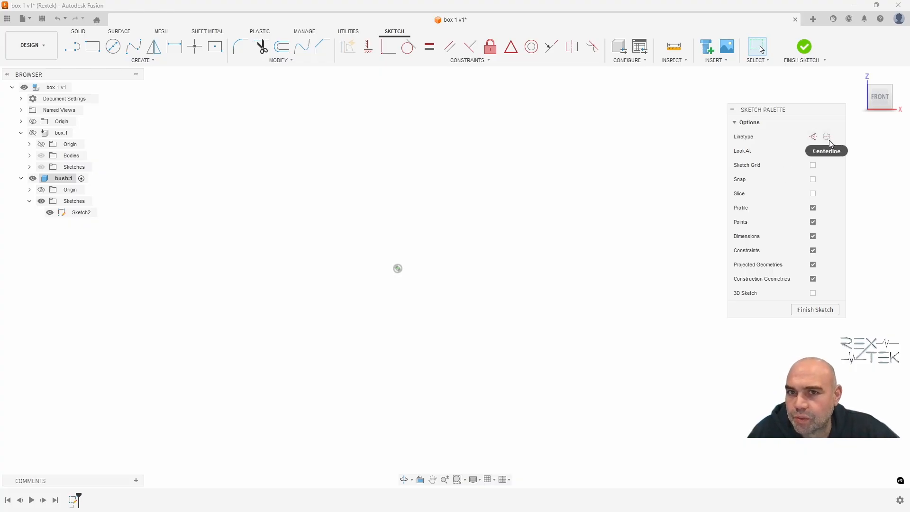
key(l)
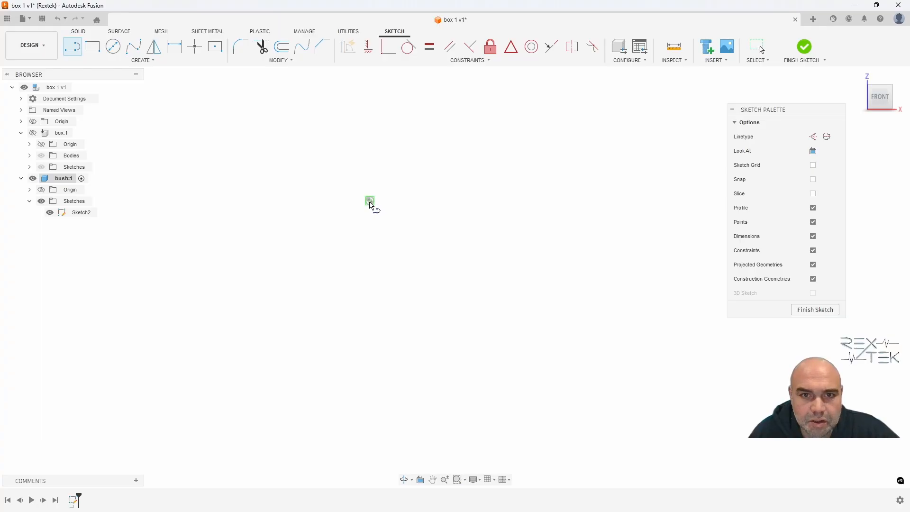
click(370, 201)
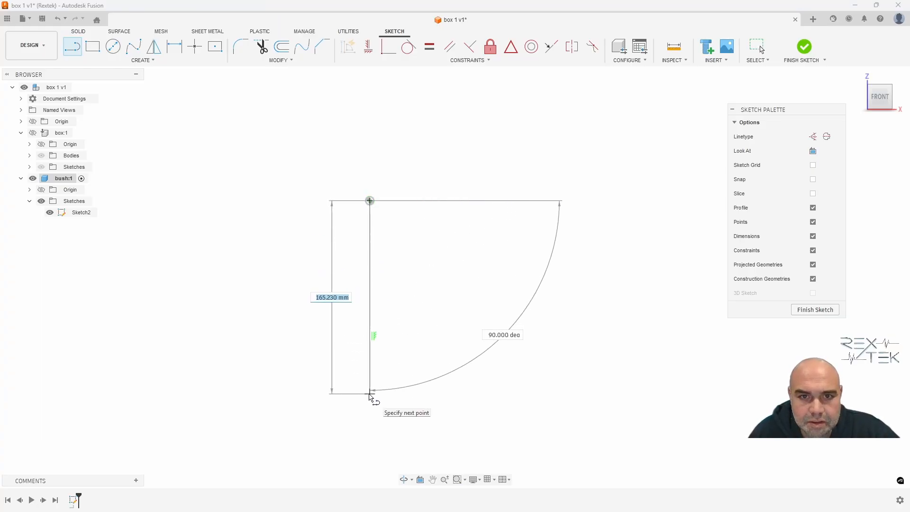
click(370, 394)
key(Escape)
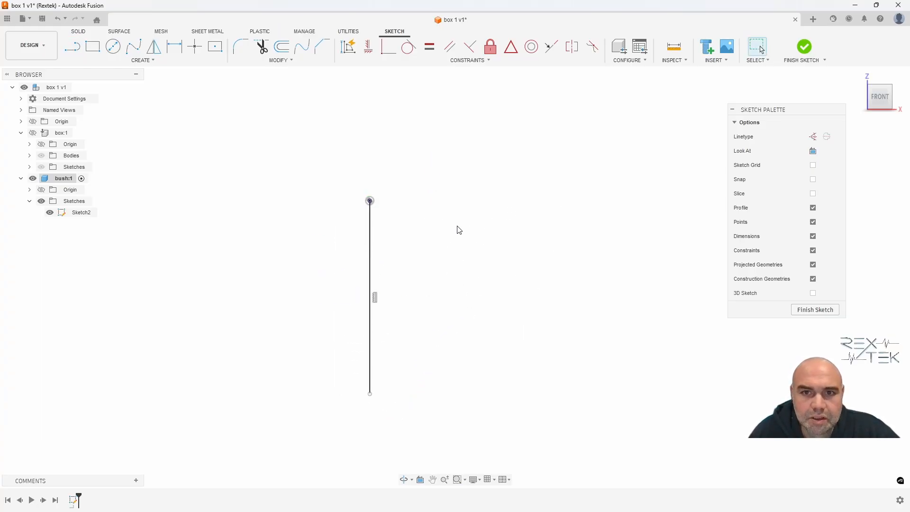
- Dimension the vertical line to 150 mm and convert it to a centerline
middle_drag(459, 230, 432, 162)
click(174, 46)
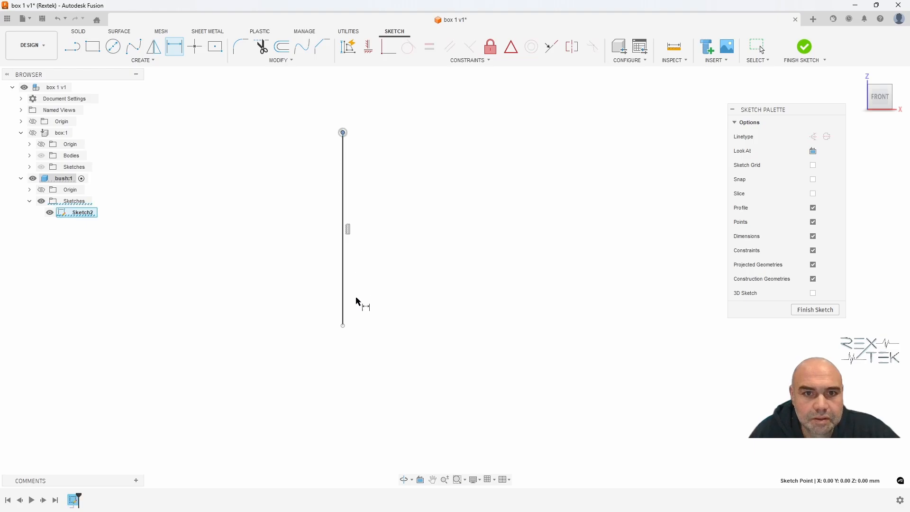
click(342, 323)
click(417, 298)
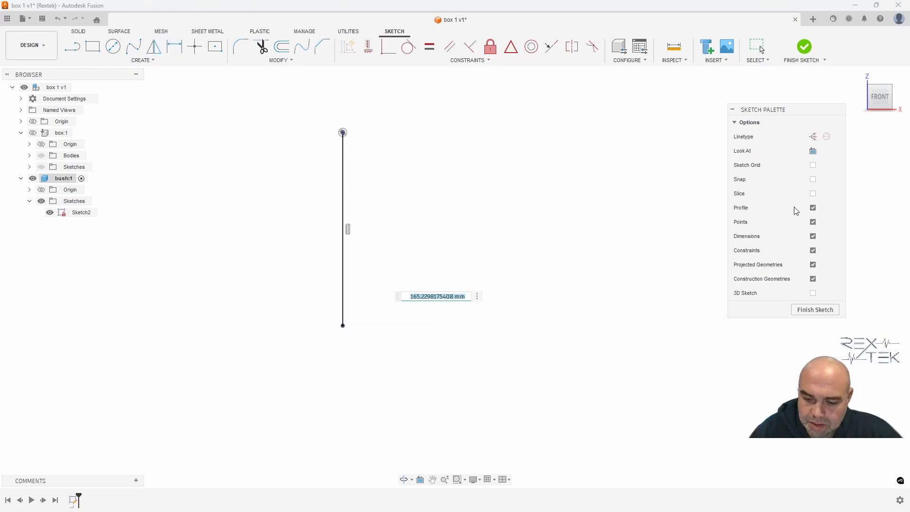
text(150)
key(Return)
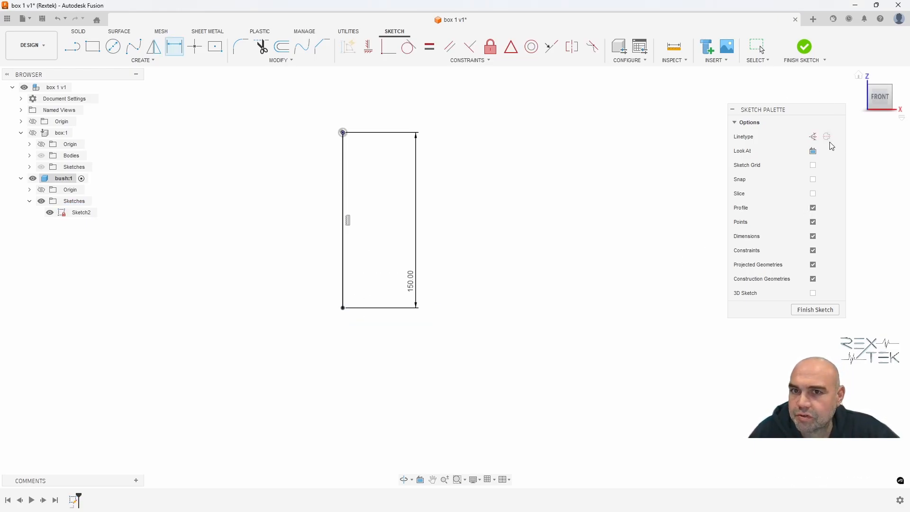
key(Escape)
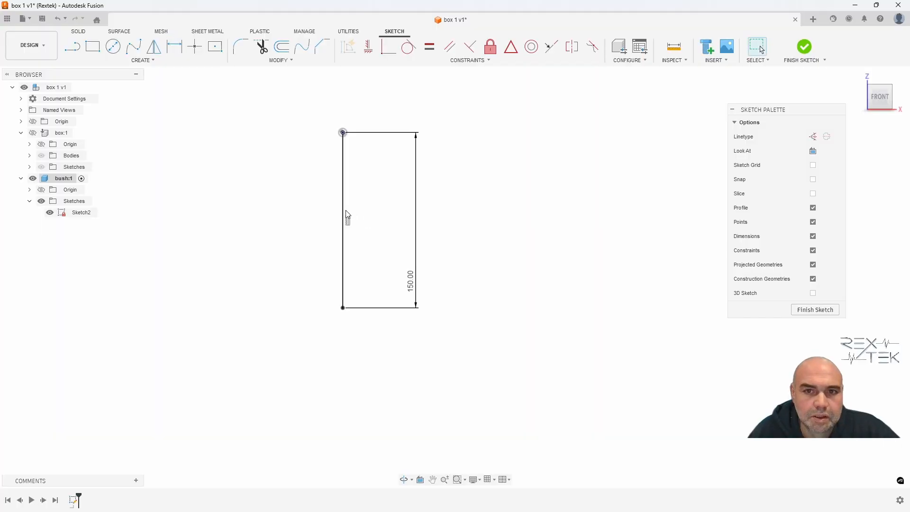
click(344, 211)
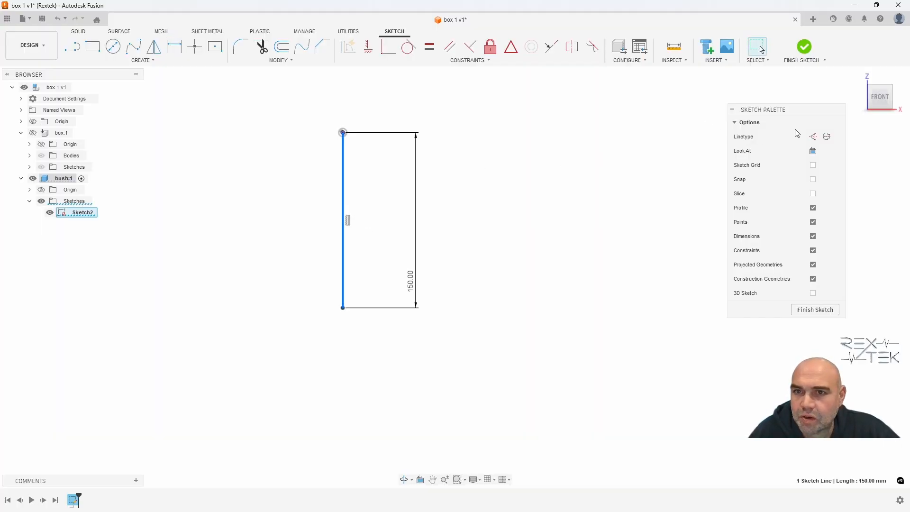
click(827, 138)
mouse_move(490, 197)
middle_down()
mouse_move(519, 271)
mouse_move(528, 228)
middle_up()
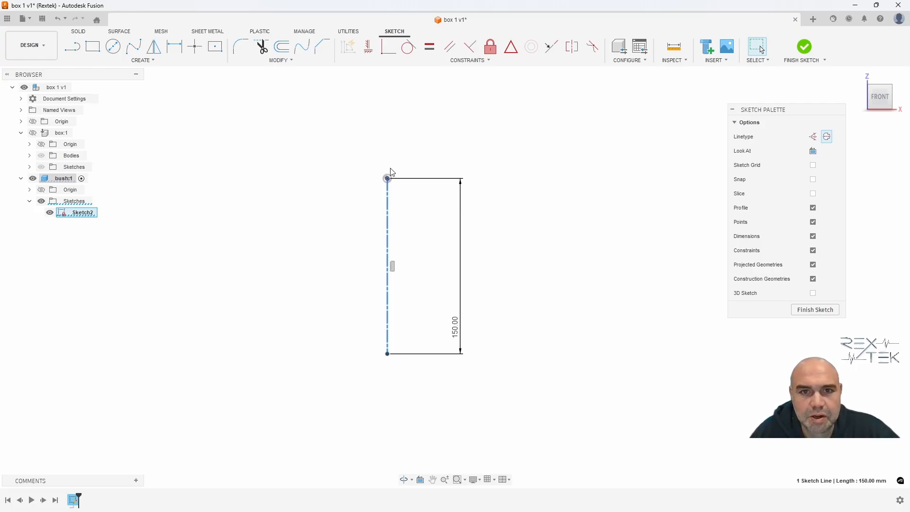
- Sketch a C-shaped line profile beside the centerline, with a recess about 75 mm high and 59 mm deep, ending at the centerline's lower endpoint
middle_drag(357, 193, 300, 172)
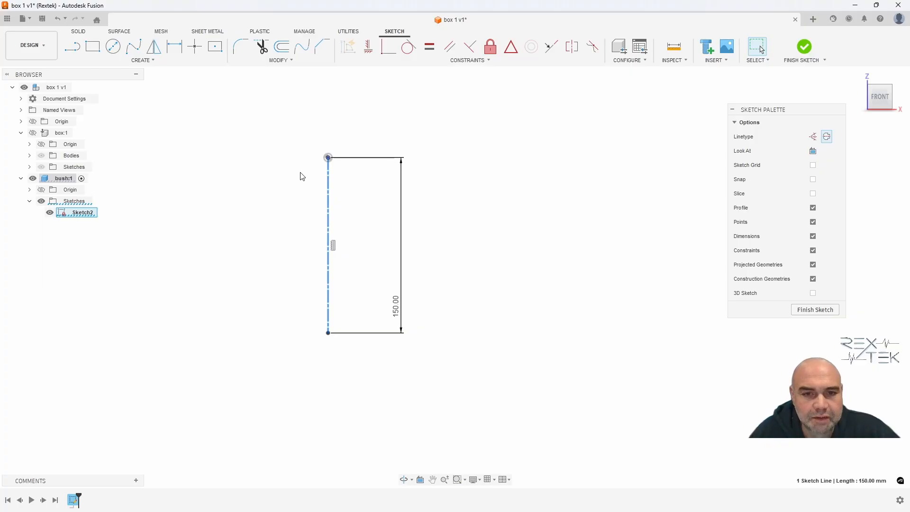
key(l)
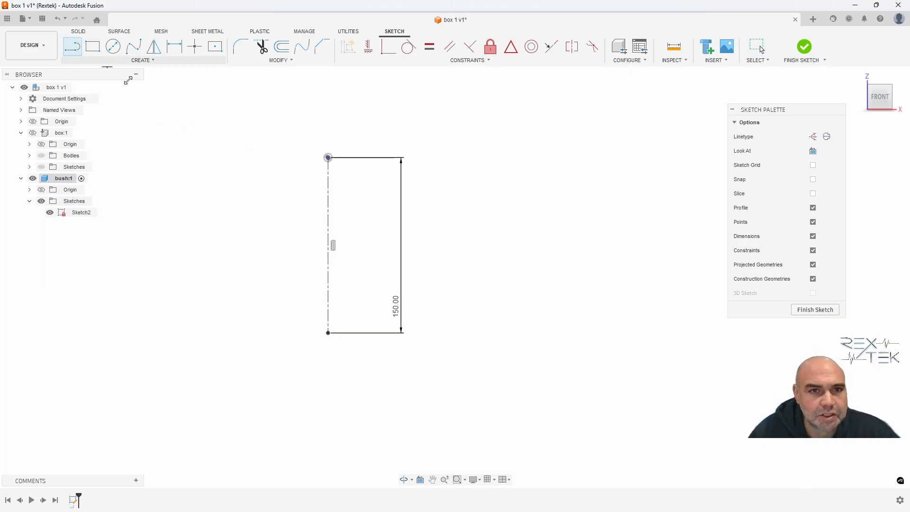
click(347, 158)
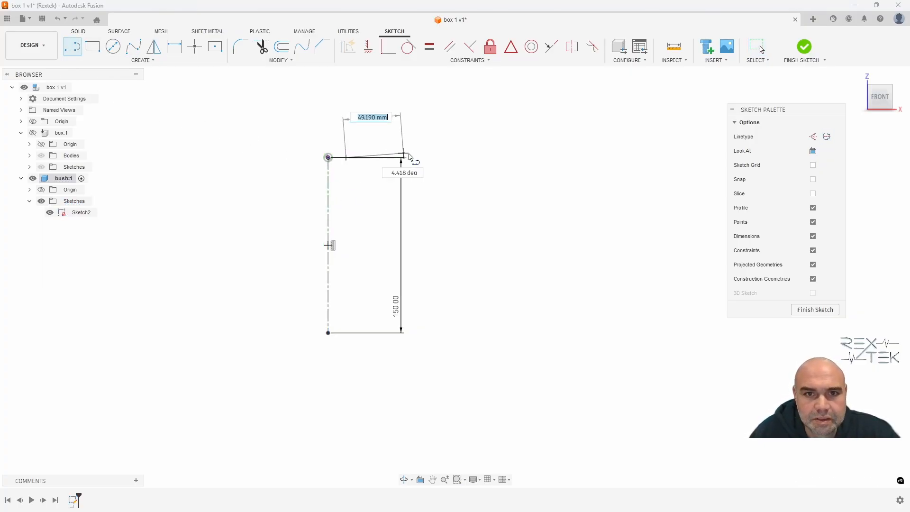
click(432, 158)
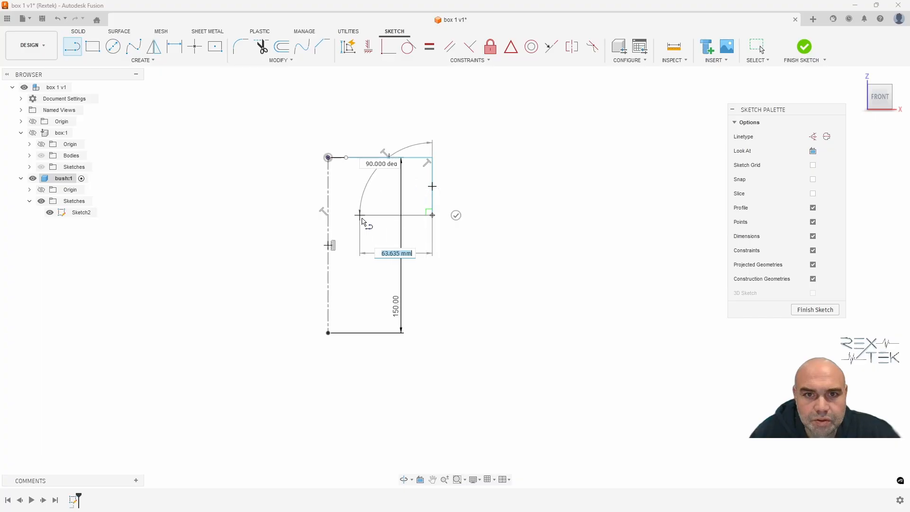
click(432, 215)
click(363, 214)
click(363, 304)
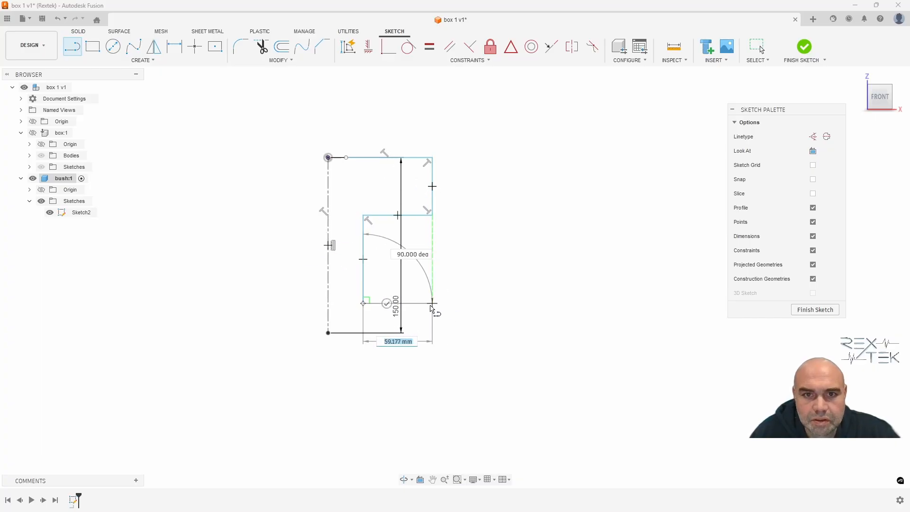
click(432, 304)
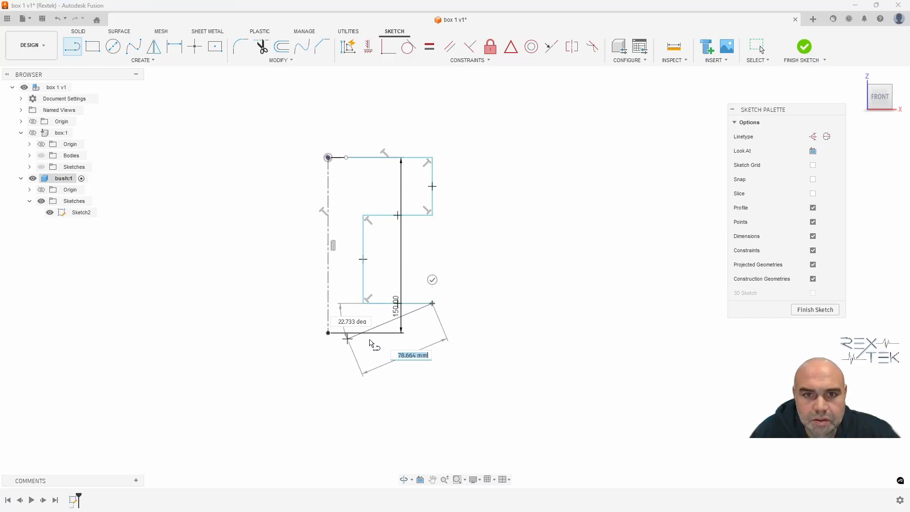
click(432, 332)
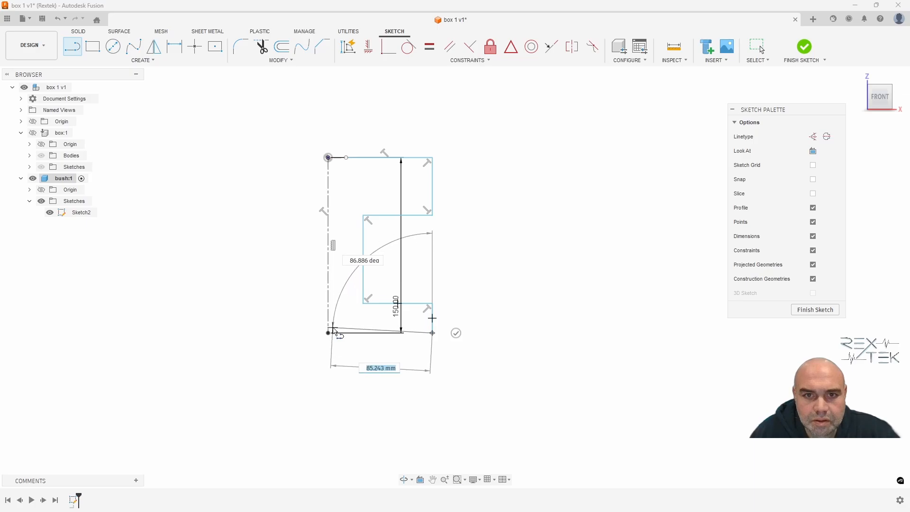
click(328, 333)
key(Escape)
middle_drag(490, 206, 490, 183)
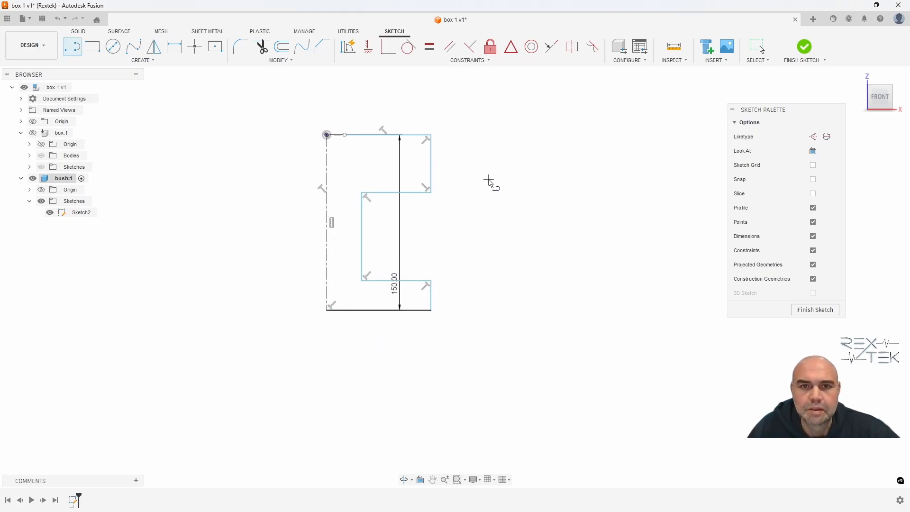
- Draw a vertical inner line between the profile's top and bottom edges, between the centerline and the recess wall
click(175, 46)
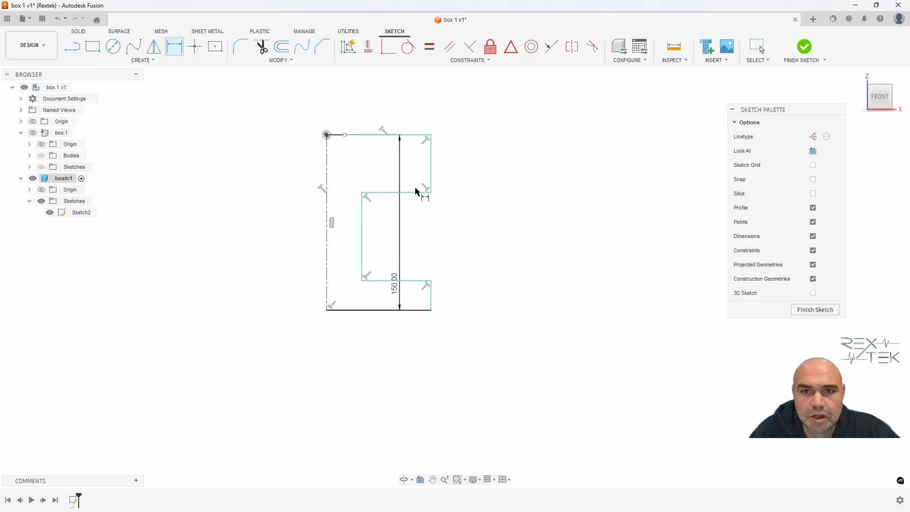
click(362, 236)
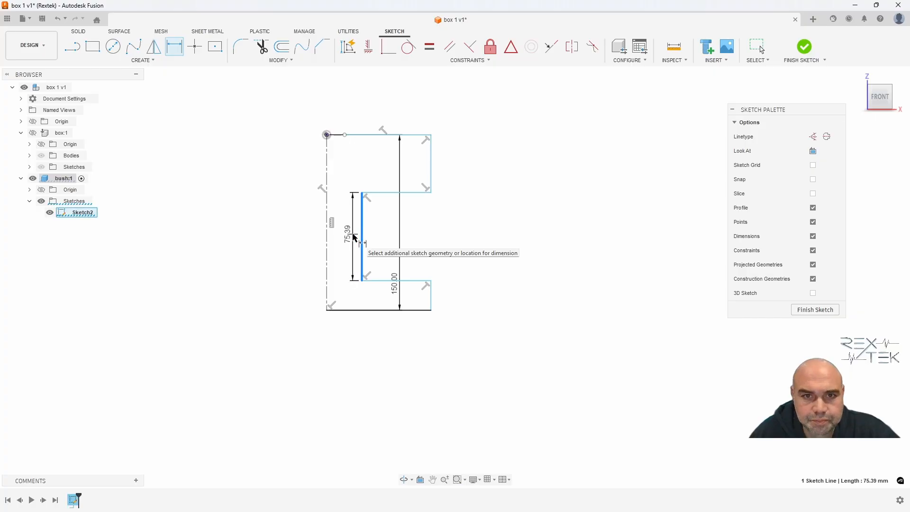
click(72, 46)
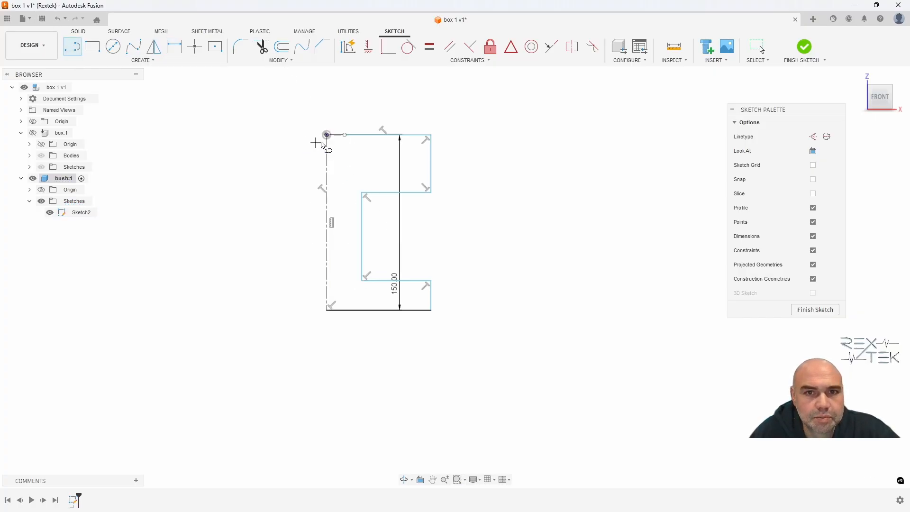
click(345, 136)
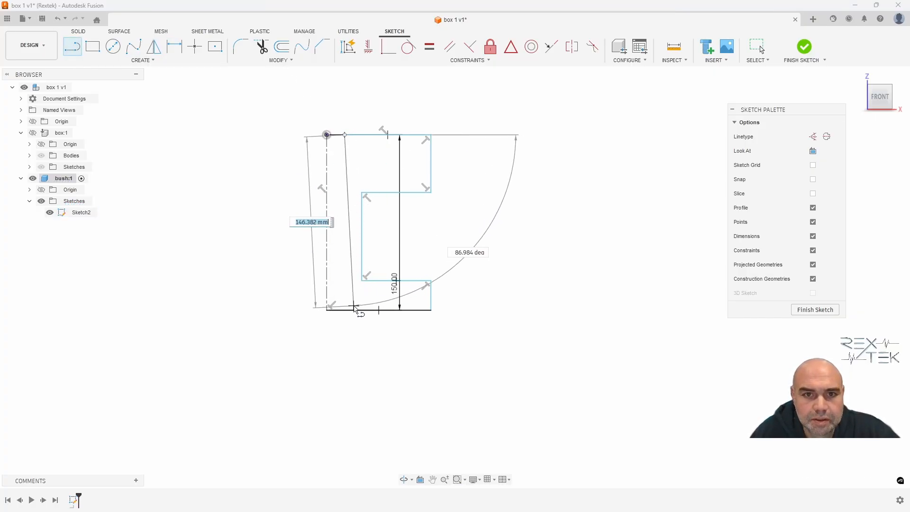
click(348, 310)
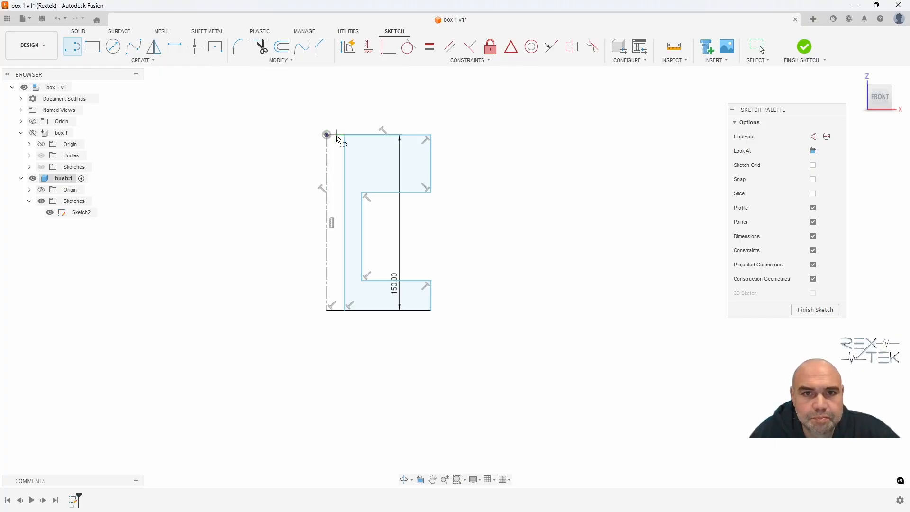
- Trim away the profile's bottom line, including the stub between the centerline and the inner vertical line
click(261, 49)
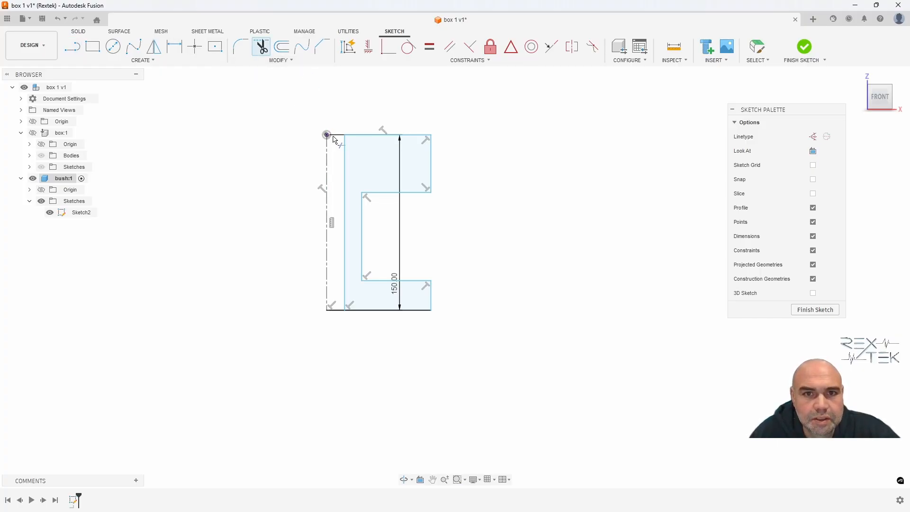
click(337, 311)
scroll(339, 143, up, 3)
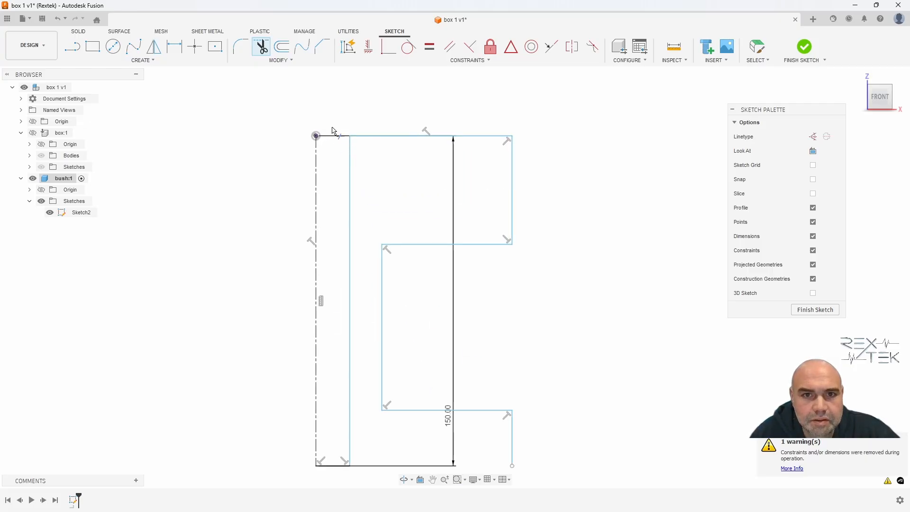
click(335, 466)
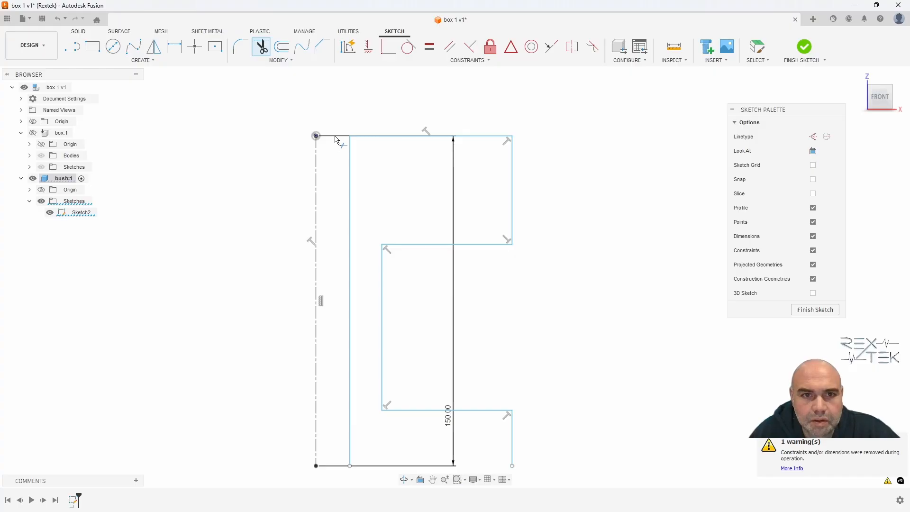
scroll(474, 280, down, 5)
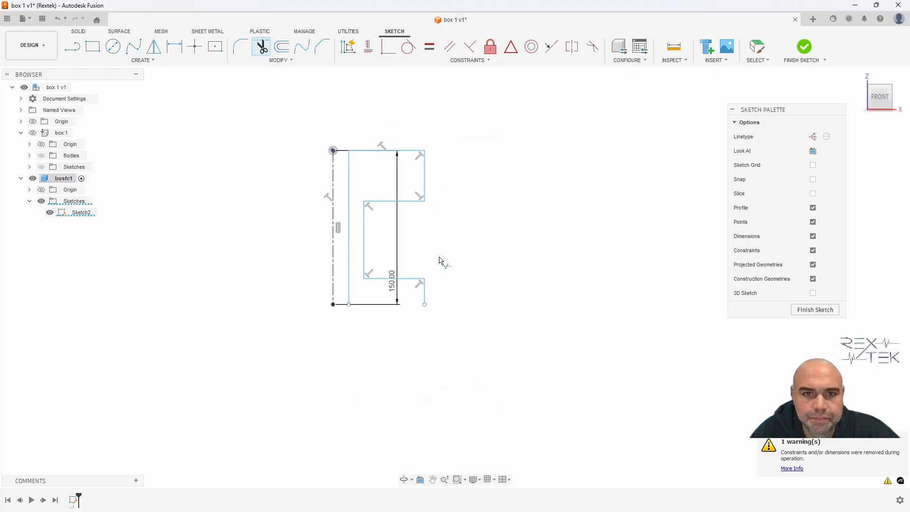
- Close the profile with a bottom line from the inner line's lower end to the open outer corner
click(72, 46)
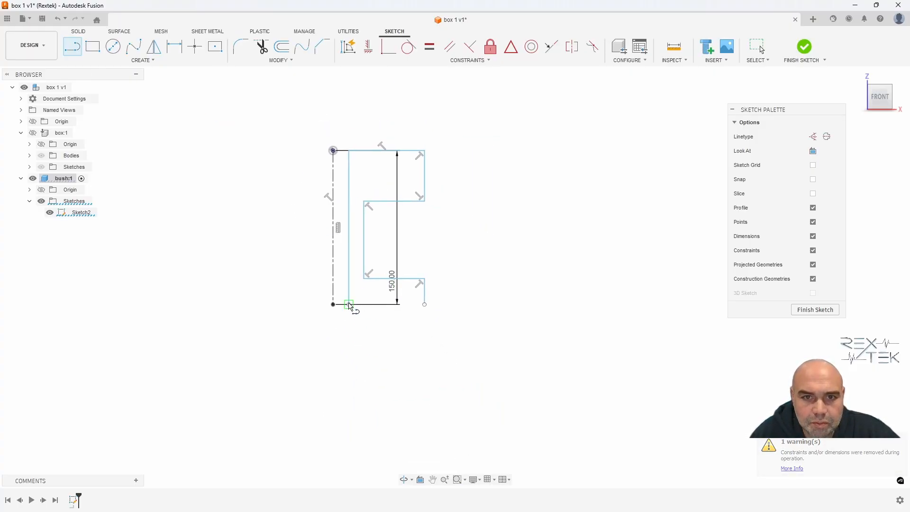
click(349, 304)
click(425, 305)
middle_drag(490, 223, 501, 271)
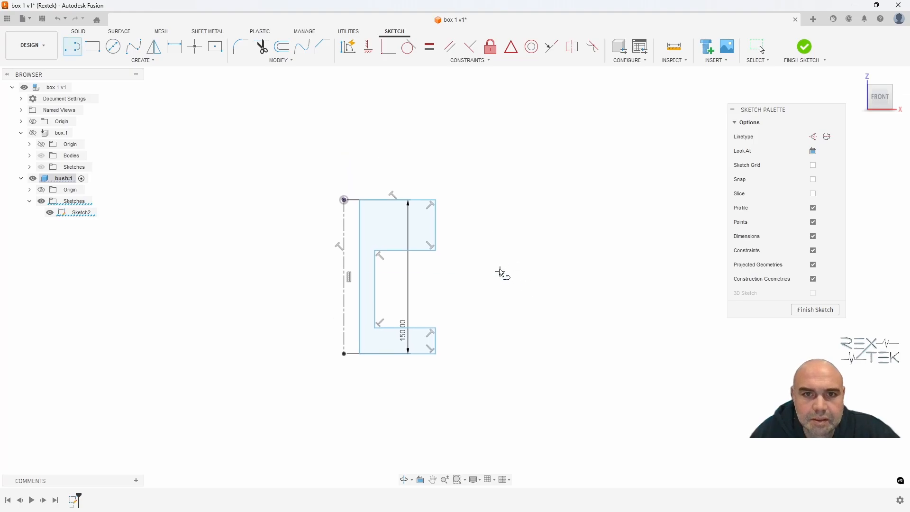
scroll(487, 238, up, 1)
middle_drag(486, 237, 475, 163)
scroll(473, 174, up, 2)
mouse_move(463, 231)
middle_down()
mouse_move(484, 266)
mouse_move(507, 270)
middle_up()
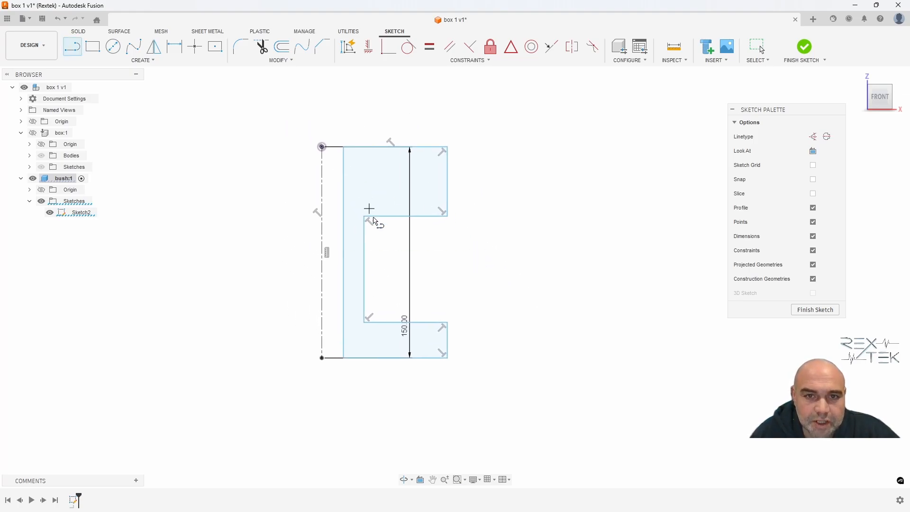
key(Escape)
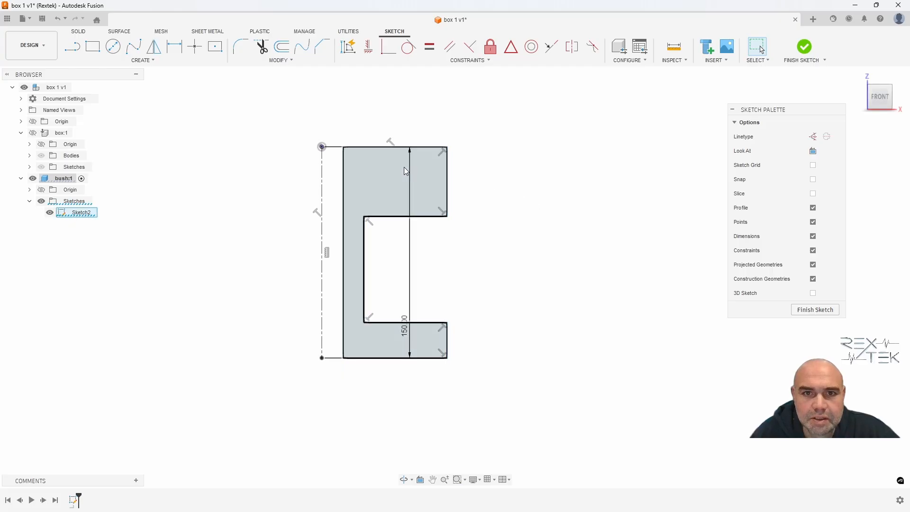
click(416, 177)
click(529, 201)
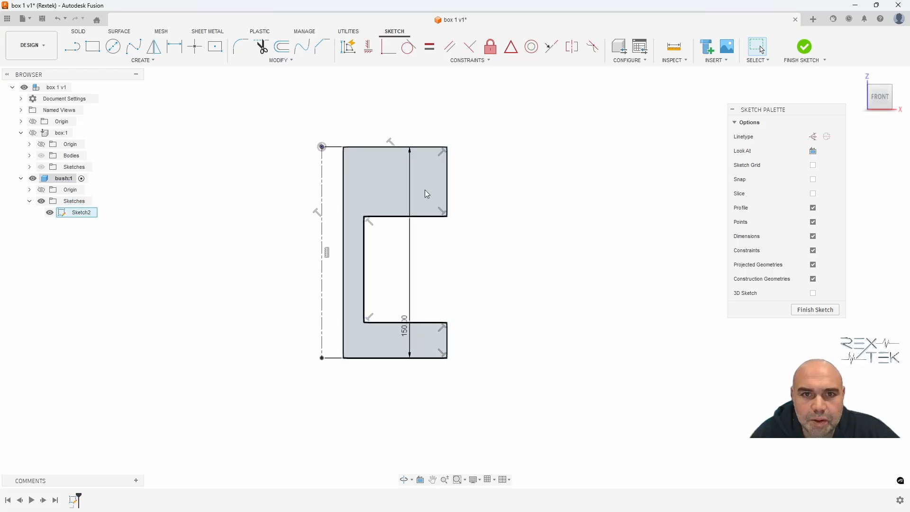
- Dimension the inner vertical line against the centerline as a 25 mm diameter, placed above the profile
scroll(450, 227, down, 2)
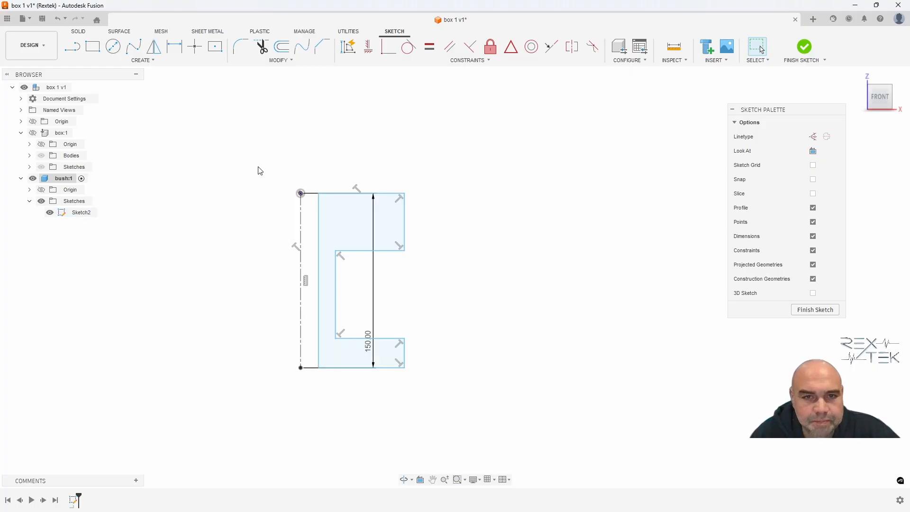
click(174, 46)
click(318, 256)
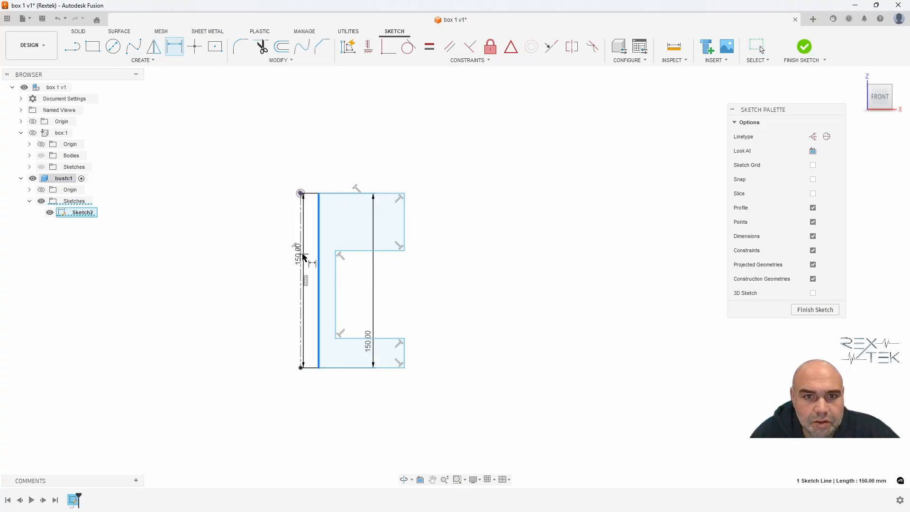
click(301, 255)
click(312, 153)
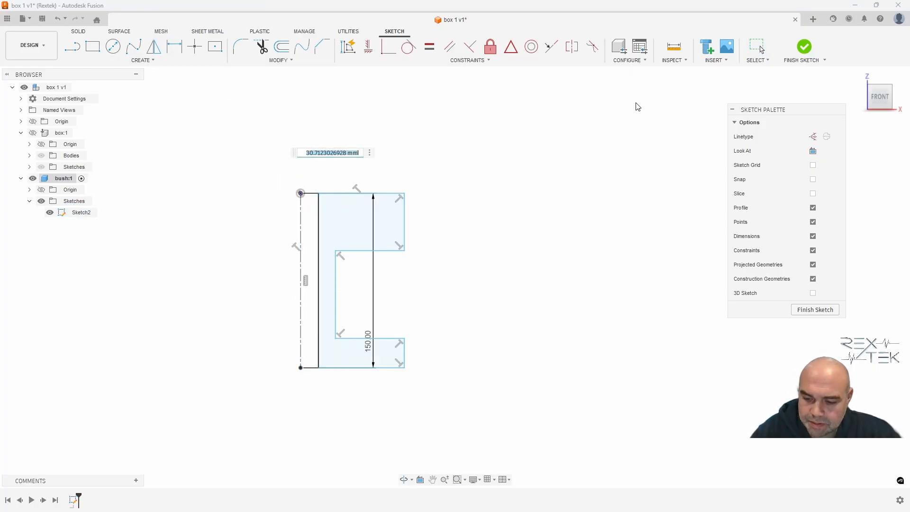
text(250)
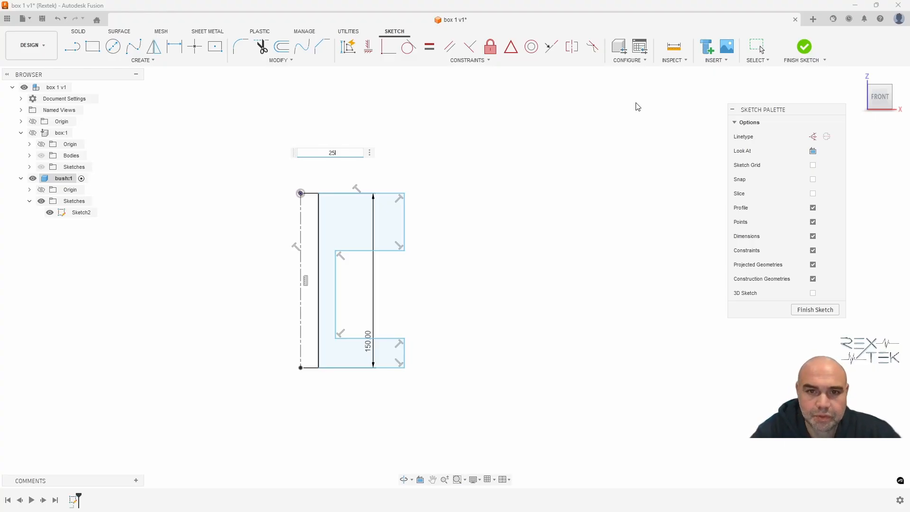
key(Return)
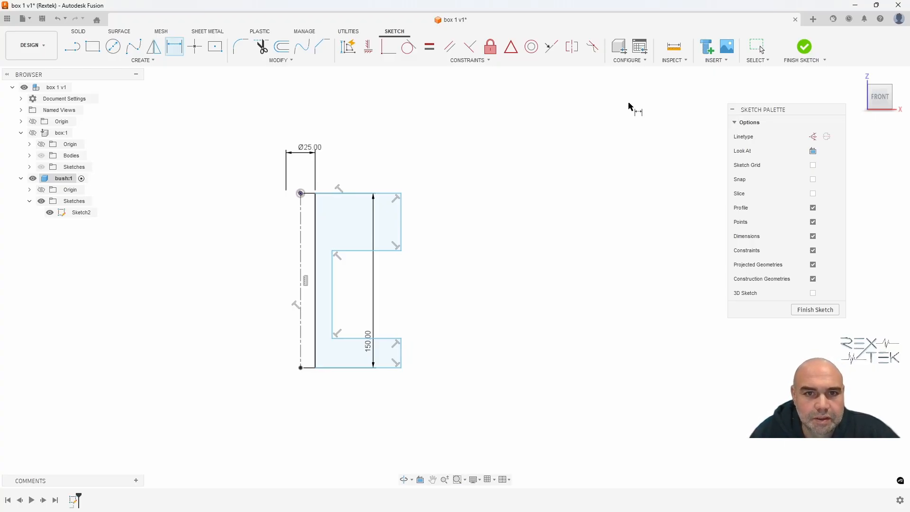
scroll(319, 209, up, 2)
middle_drag(318, 209, 360, 176)
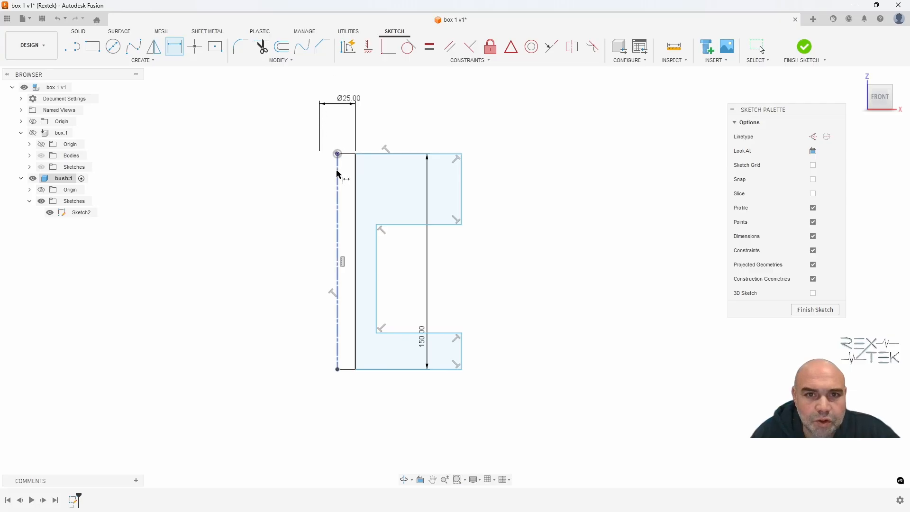
click(337, 216)
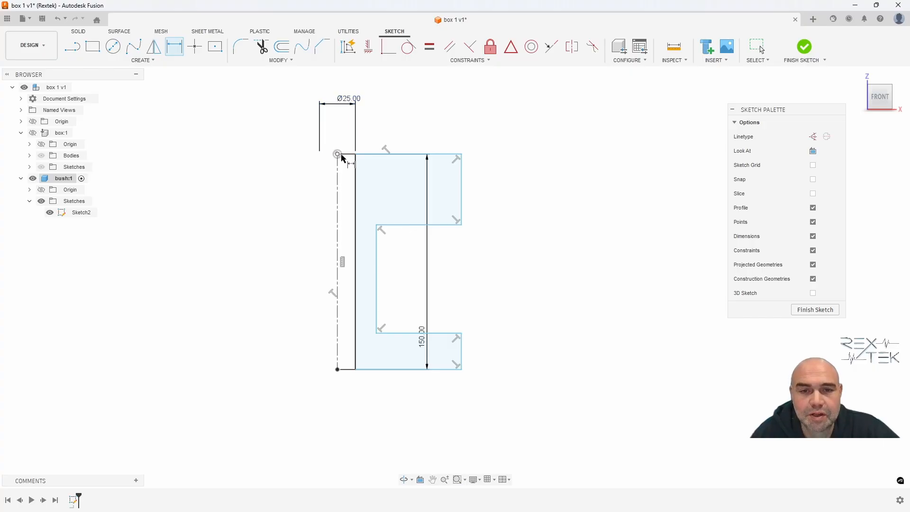
scroll(446, 219, down, 2)
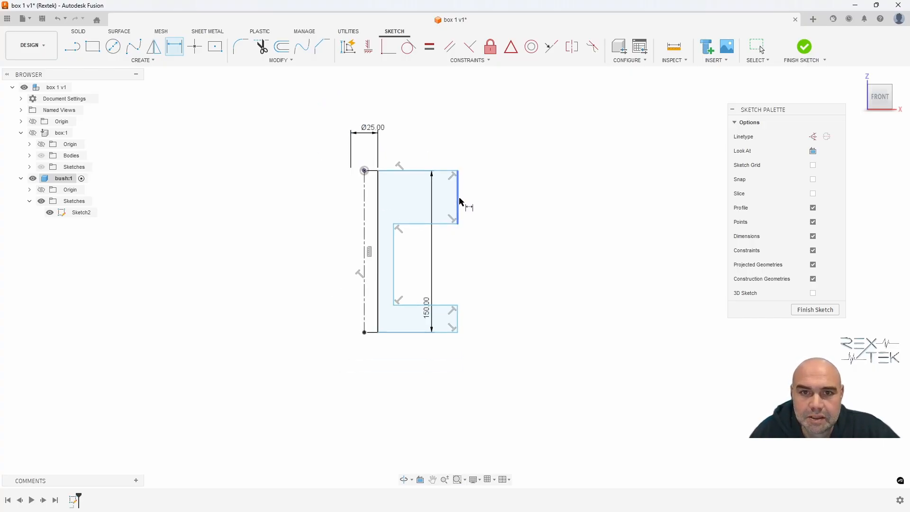
click(459, 201)
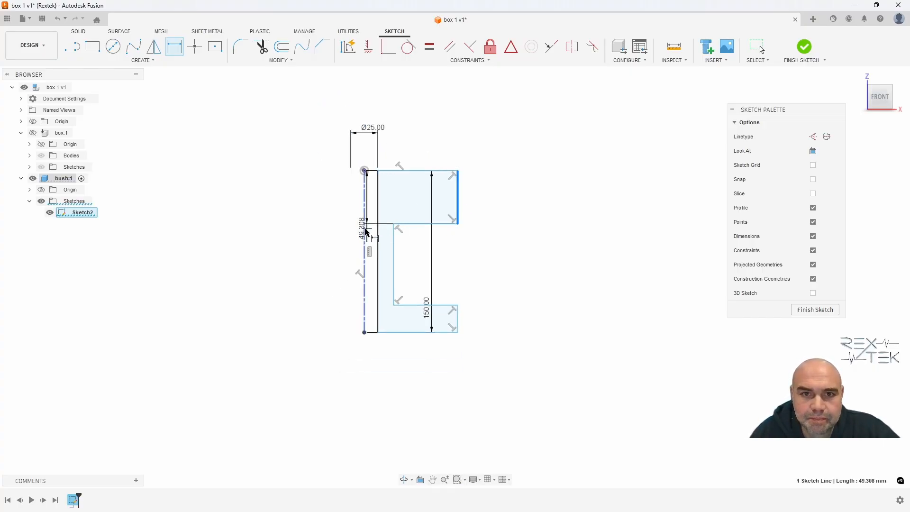
click(366, 232)
key(Return)
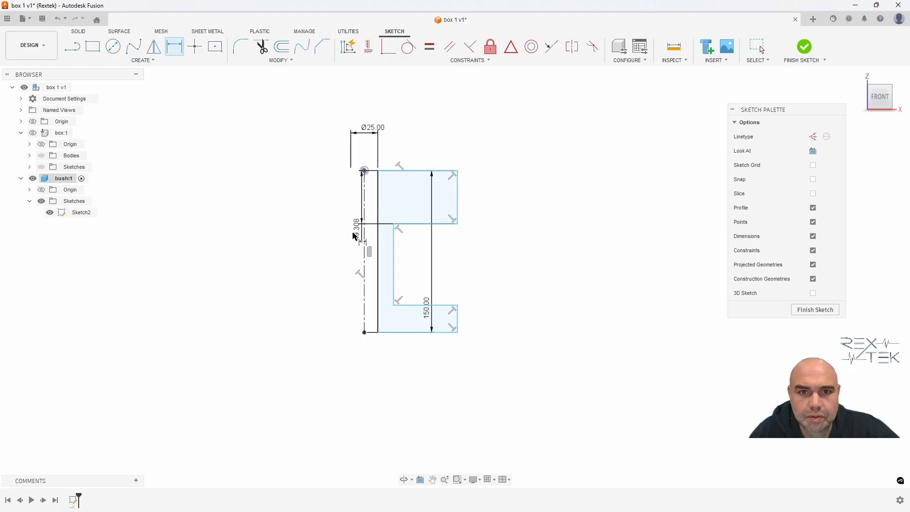
key(Delete)
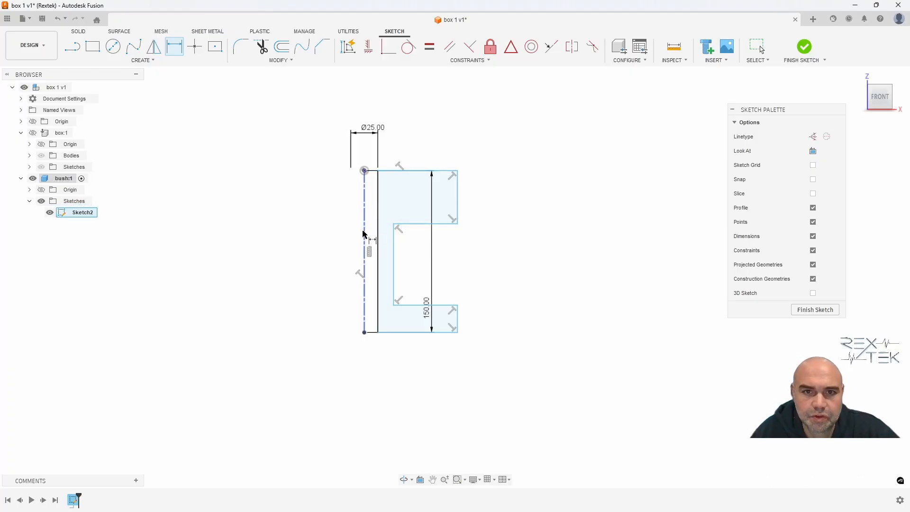
- Dimension the upper outer vertical edge against the centerline as a 50 mm diameter, placed above the profile
click(364, 231)
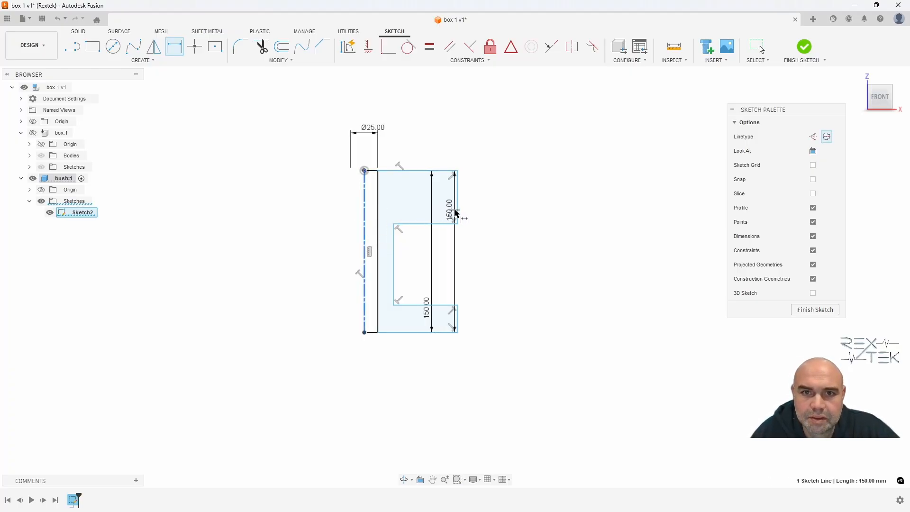
click(458, 213)
click(405, 91)
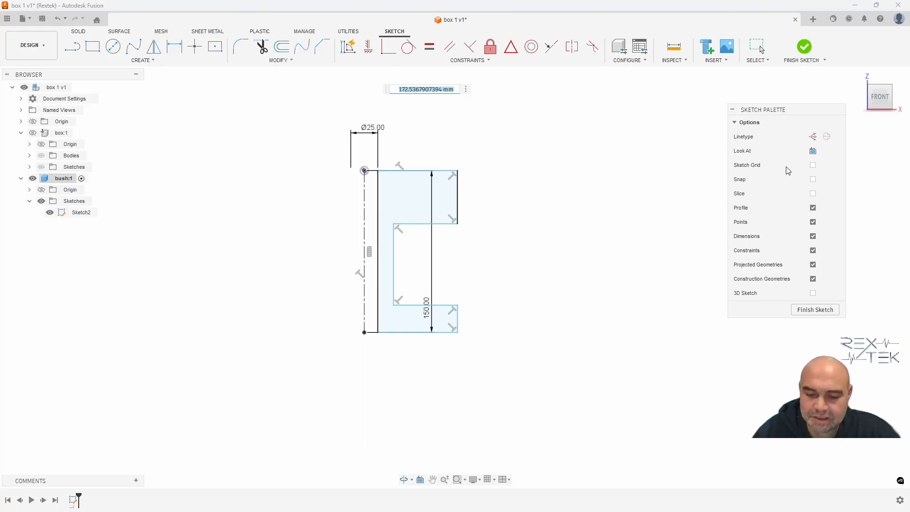
text(50)
key(Return)
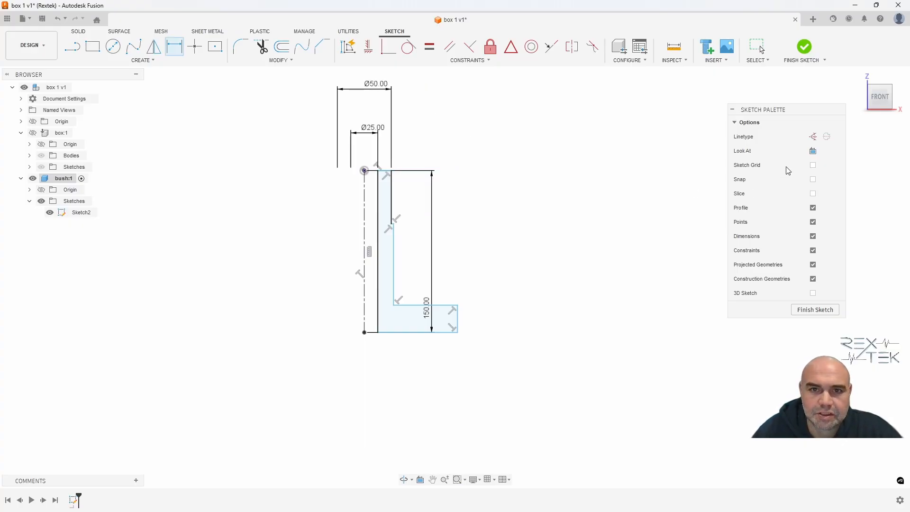
- Dimension the lower outer vertical edge against the centerline as a 50 mm diameter, placed below the profile
click(458, 320)
click(364, 325)
click(417, 381)
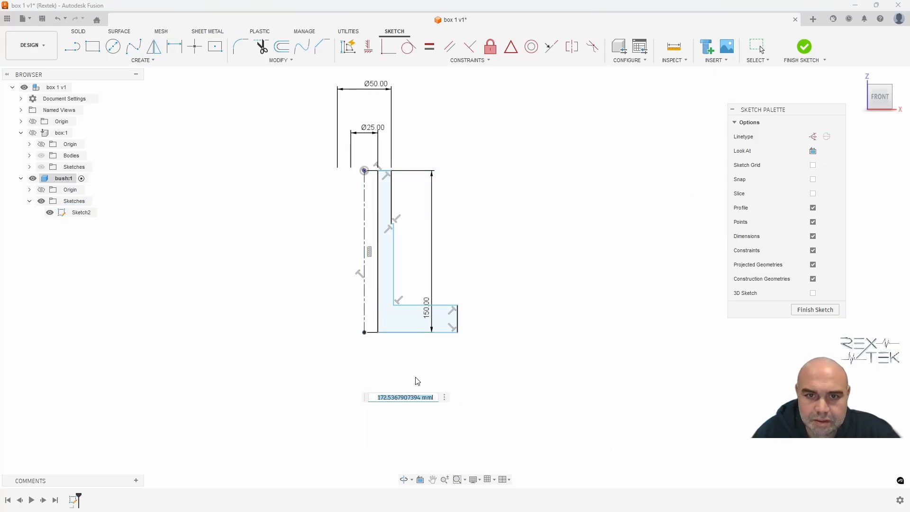
text(50)
key(Return)
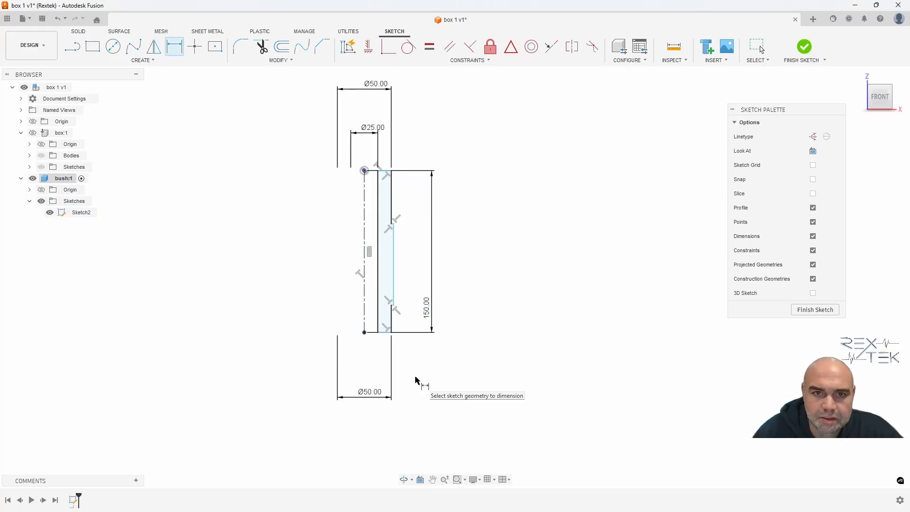
- Dimension the recess's vertical wall against the centerline as a 40 mm diameter, placed below the profile
click(393, 284)
click(364, 301)
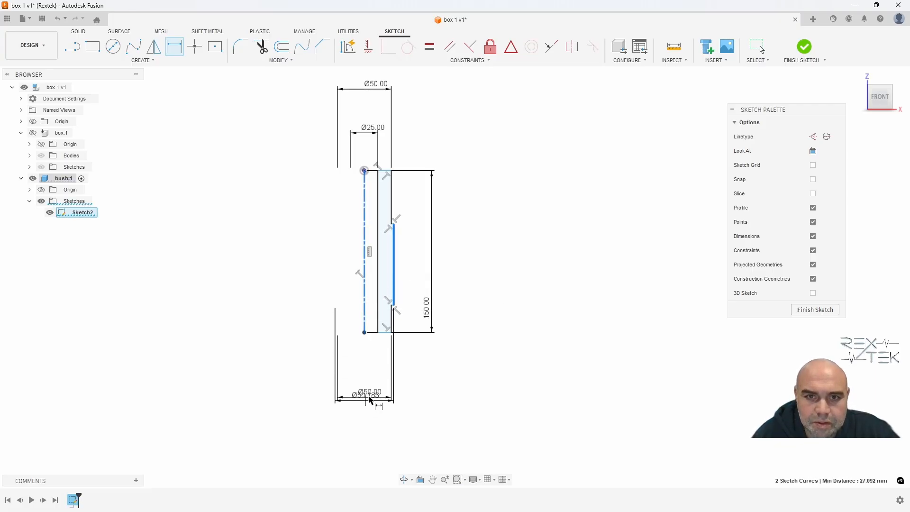
click(374, 371)
text(40)
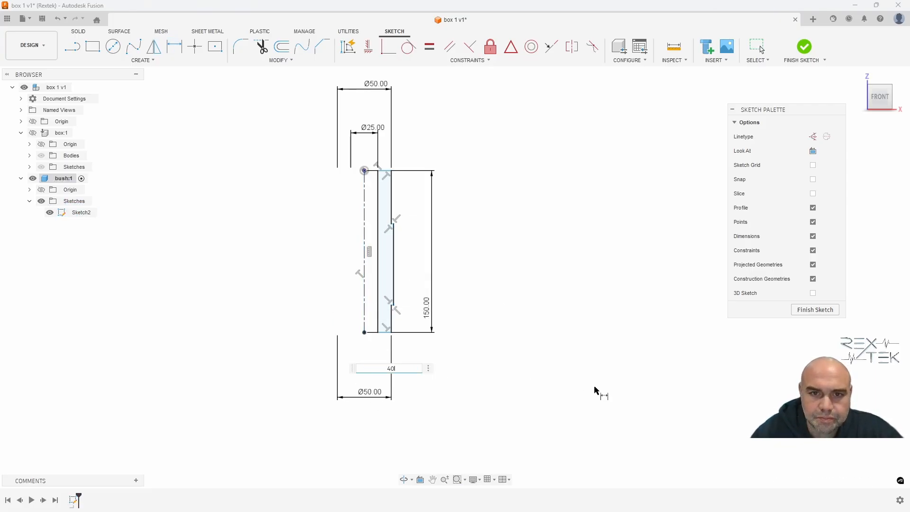
key(Return)
- Dimension the vertical distance from the profile's top edge to the recess's upper shoulder as 50 mm, placed beyond the overall height dimension
scroll(398, 299, up, 3)
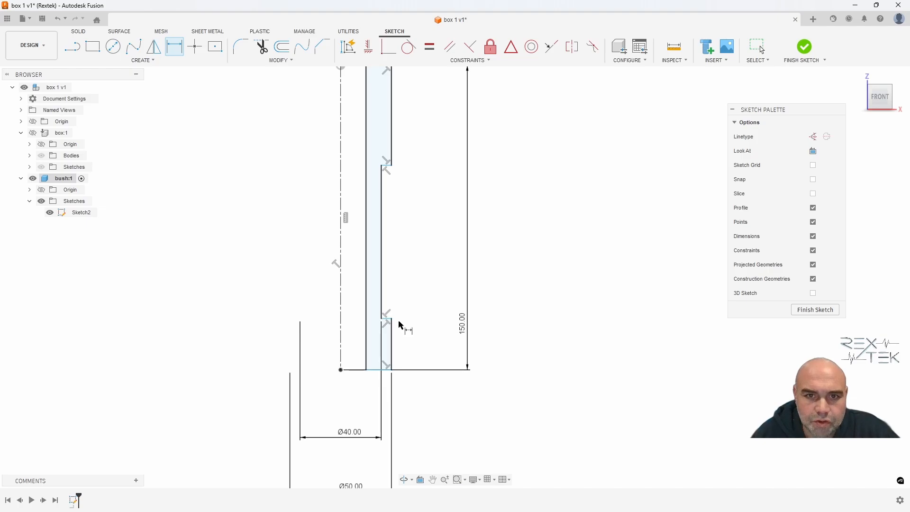
mouse_move(390, 202)
middle_down()
mouse_move(402, 283)
mouse_move(405, 268)
middle_up()
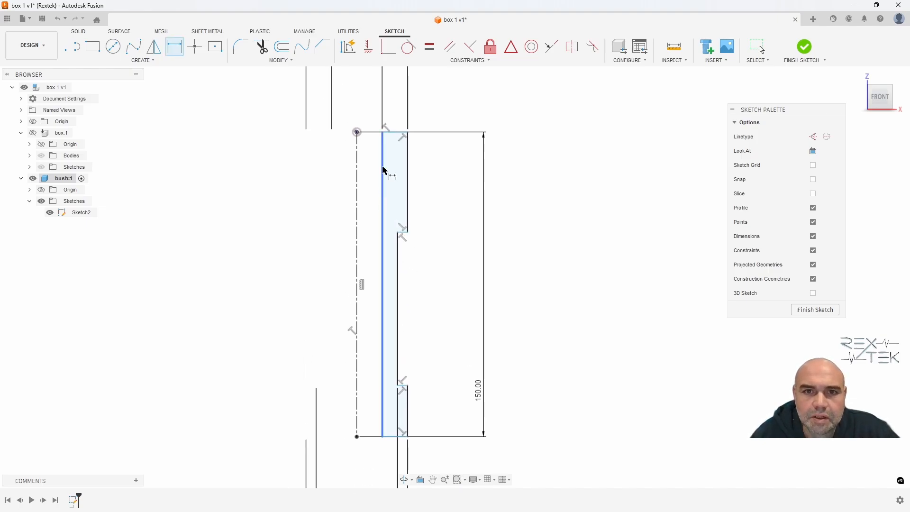
click(401, 132)
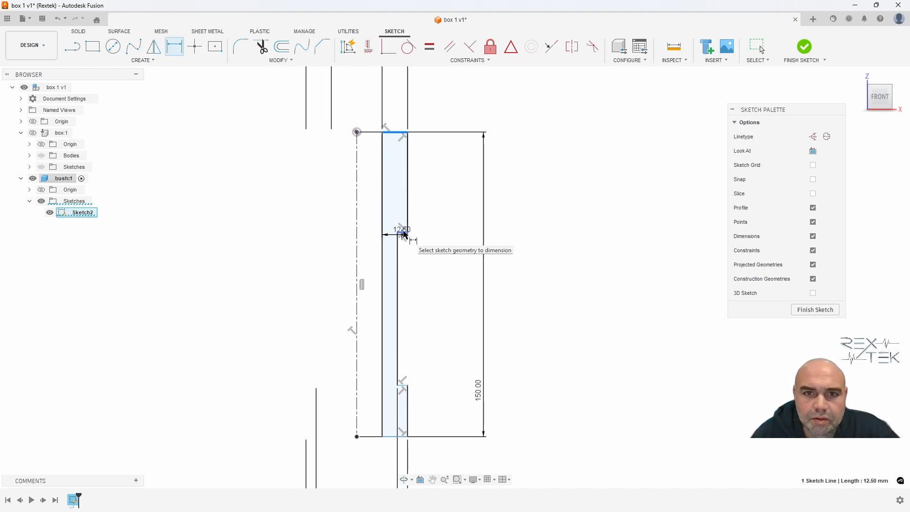
click(403, 233)
click(613, 212)
text(50)
key(Return)
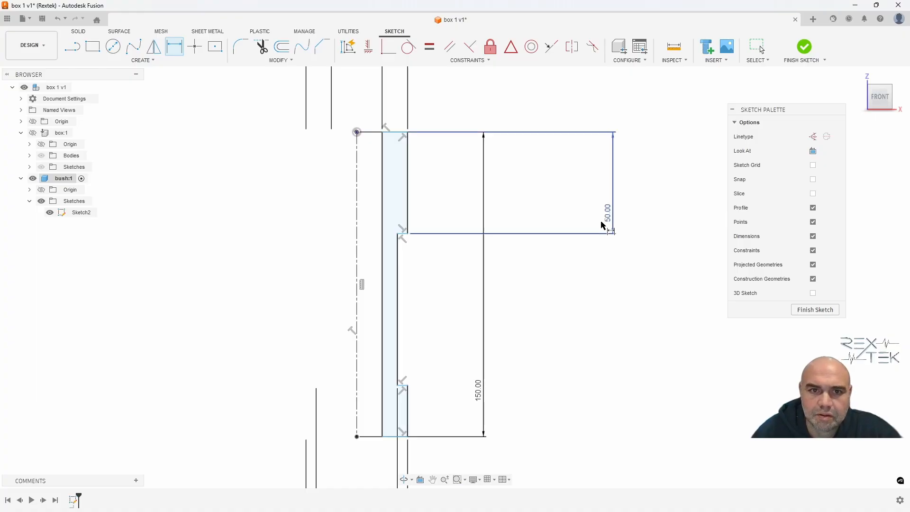
- Dimension the vertical distance from the profile's top edge to the recess's lower shoulder as 100 mm, placed outside the 50 mm dimension
click(403, 388)
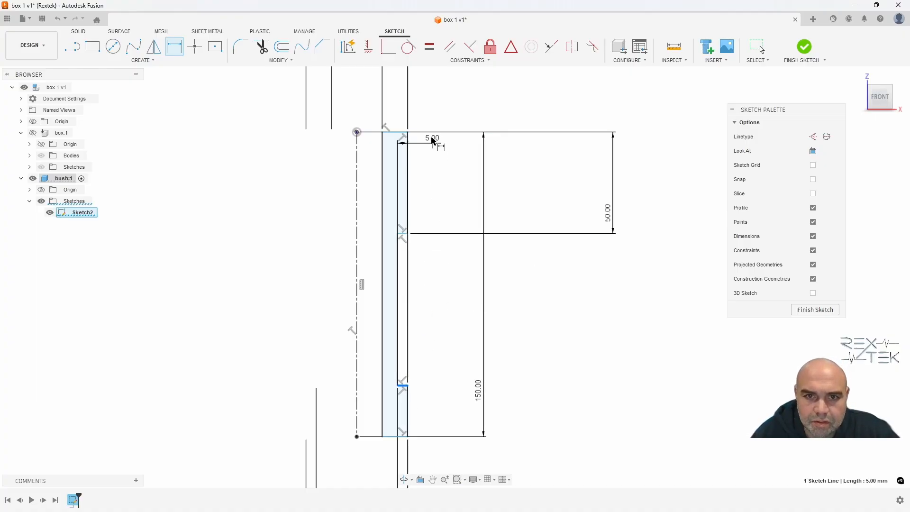
click(402, 134)
click(642, 229)
key(Return)
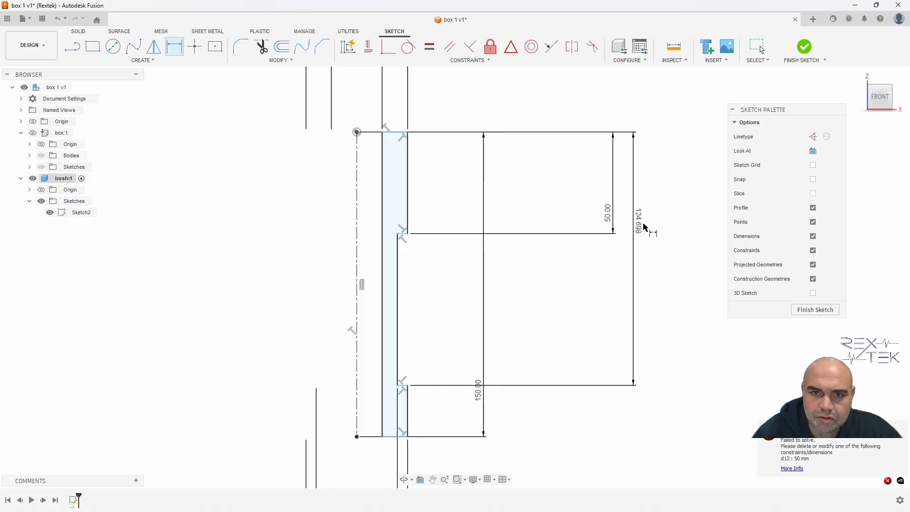
click(642, 219)
key(Delete)
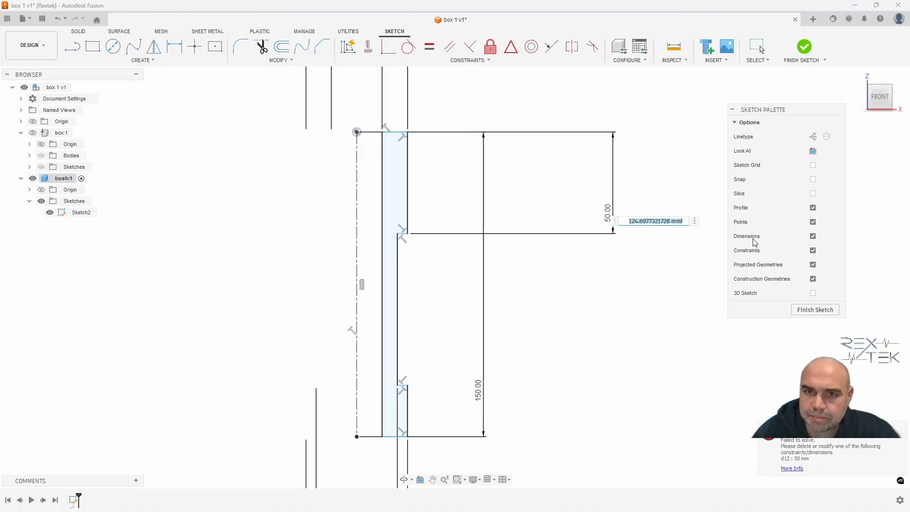
key(Delete)
key(Escape)
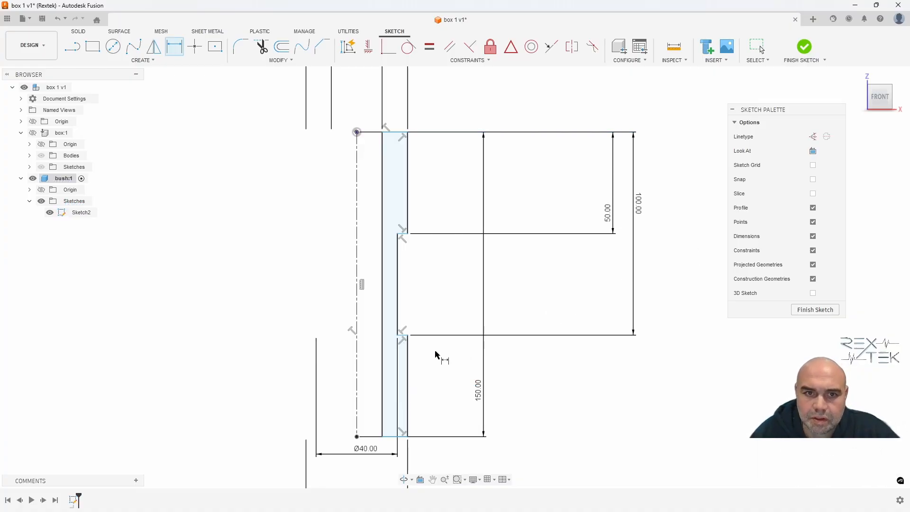
scroll(453, 315, down, 3)
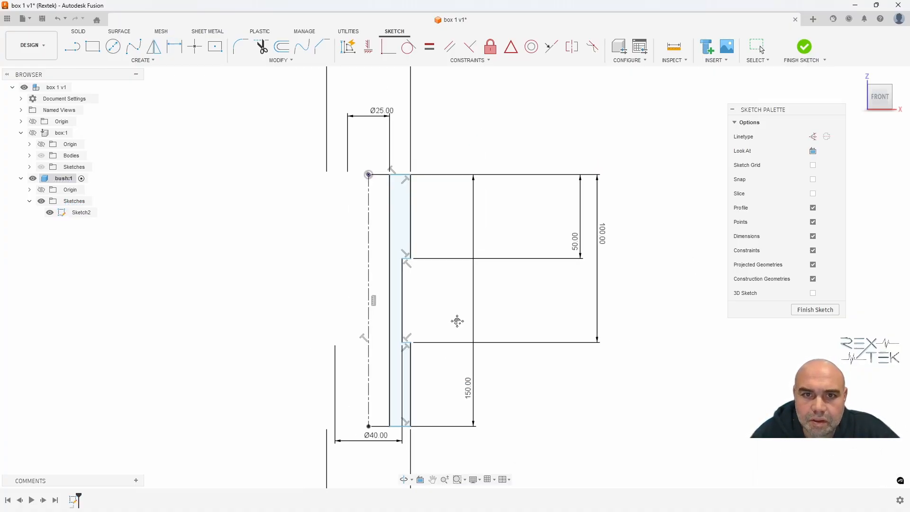
- Apply a Coincident constraint between the profile's top edge and the centerline's upper endpoint
key(d)
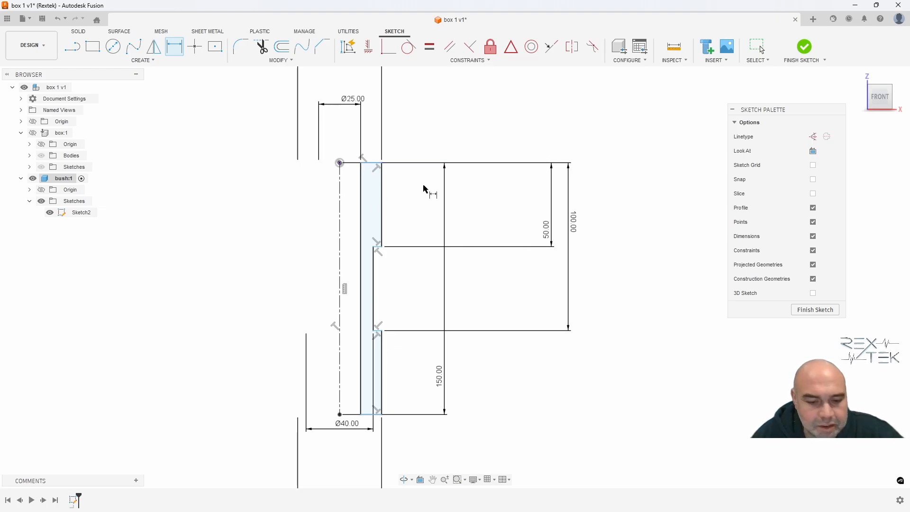
key(Escape)
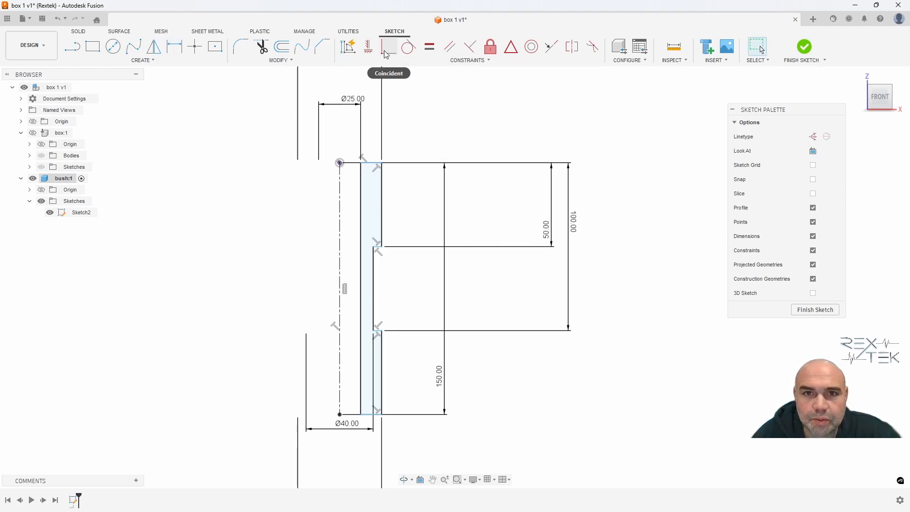
click(387, 51)
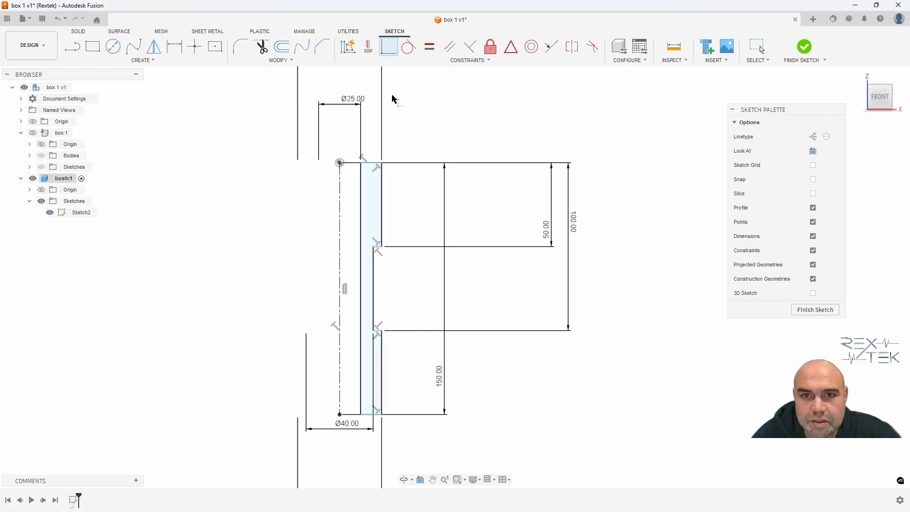
click(372, 164)
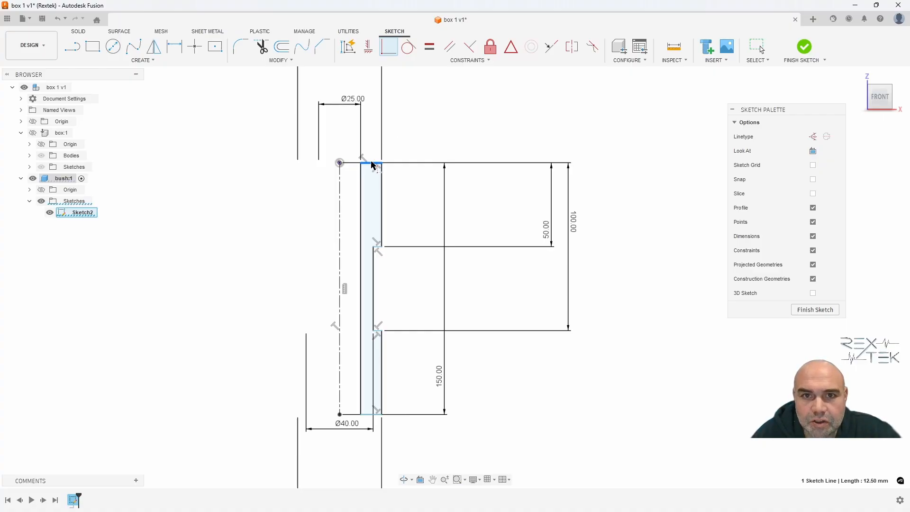
click(340, 163)
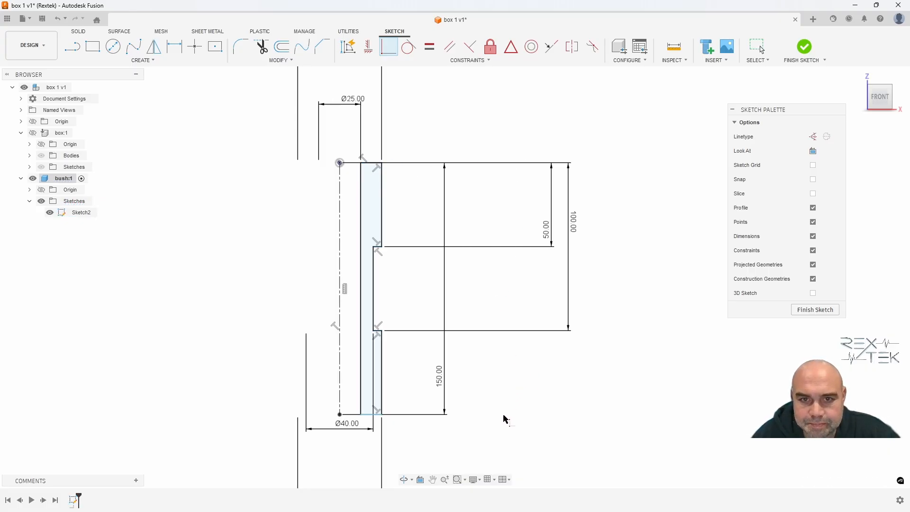
key(Escape)
- Delete the 150 mm vertical dimension attached to the centerline
click(370, 416)
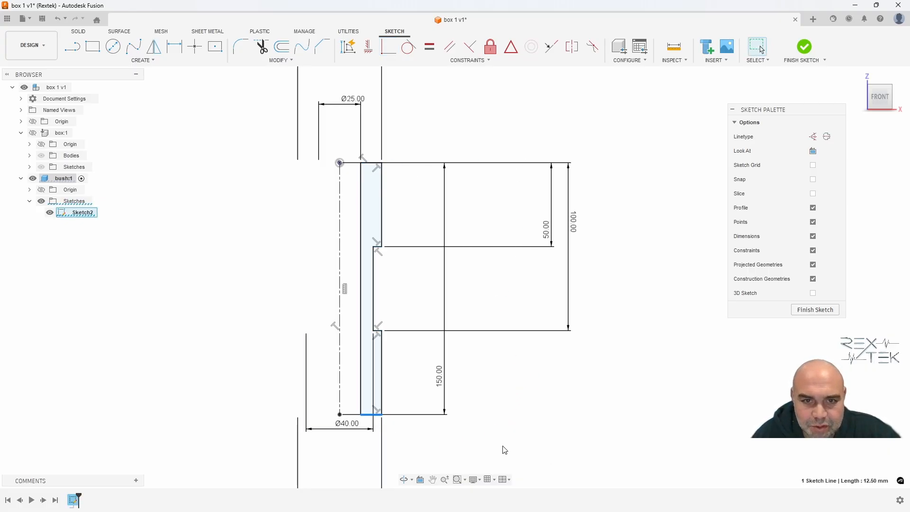
click(445, 380)
key(Delete)
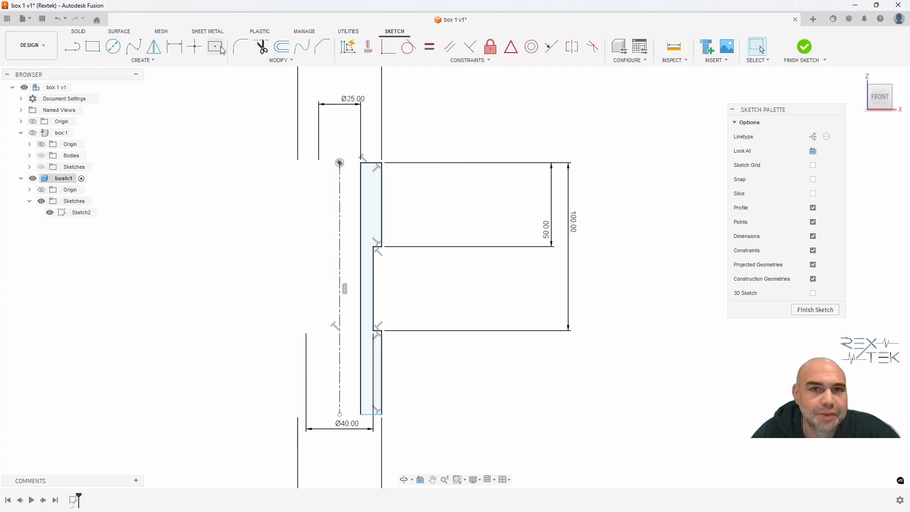
- Dimension the profile's overall height between its bottom and top edges as 150 mm, outside the other height dimensions, and finish the sketch
click(174, 47)
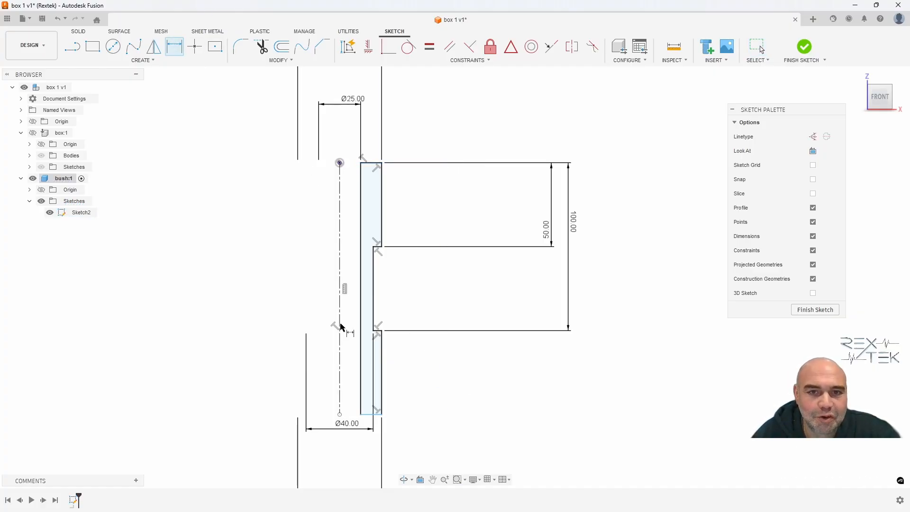
click(371, 415)
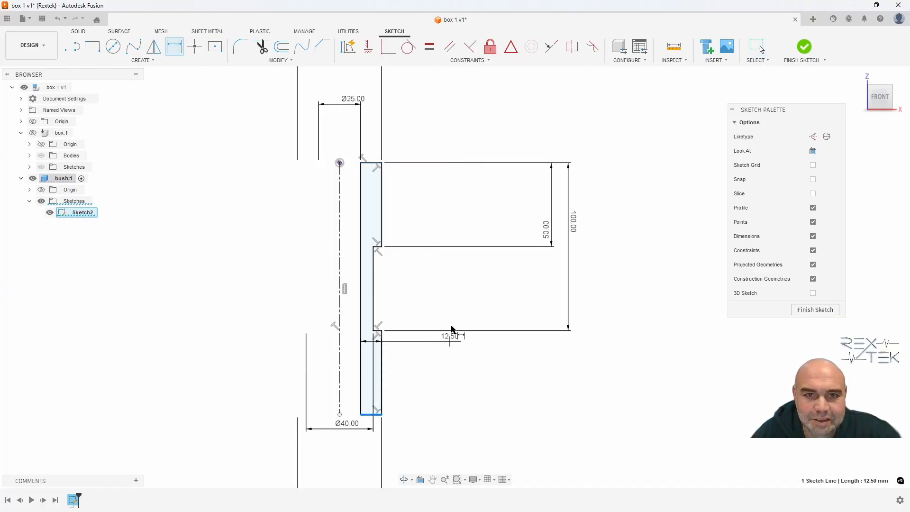
click(373, 164)
click(619, 246)
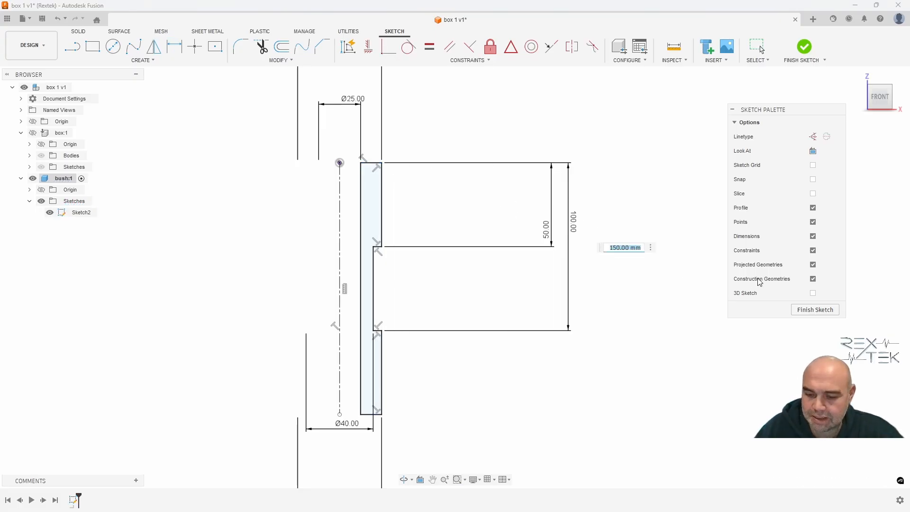
key(Return)
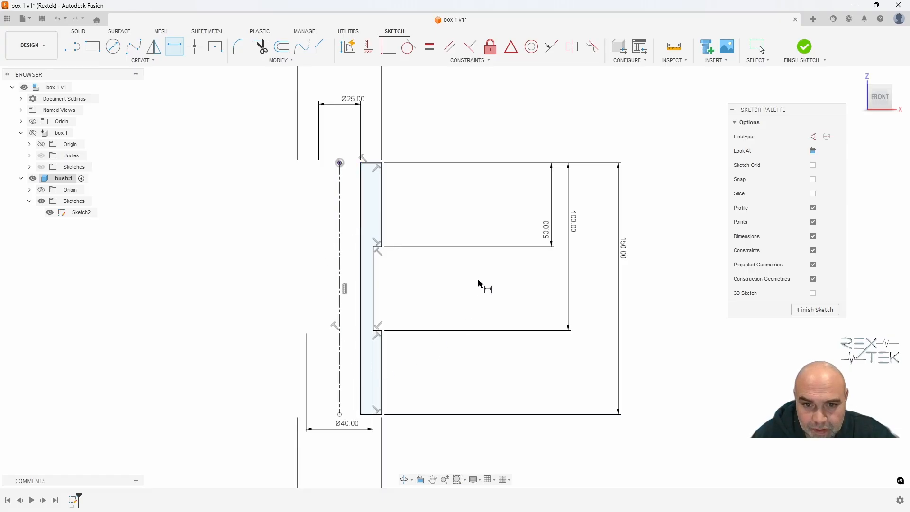
click(814, 309)
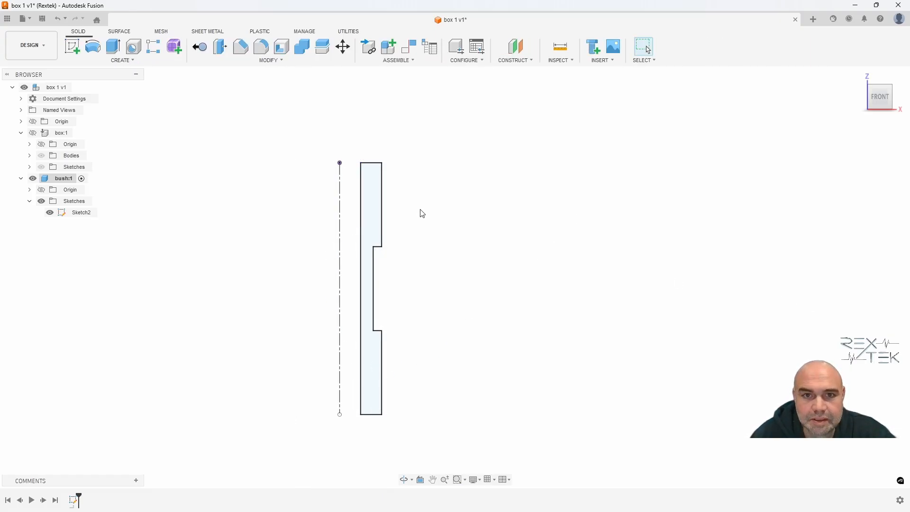
- Revolve the stepped profile 360 degrees around the centerline, one side, as a new body
click(370, 225)
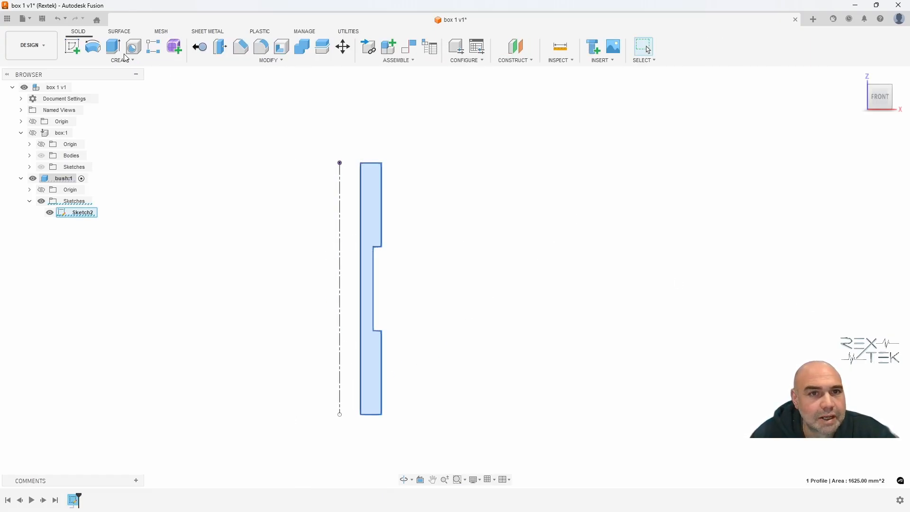
click(93, 46)
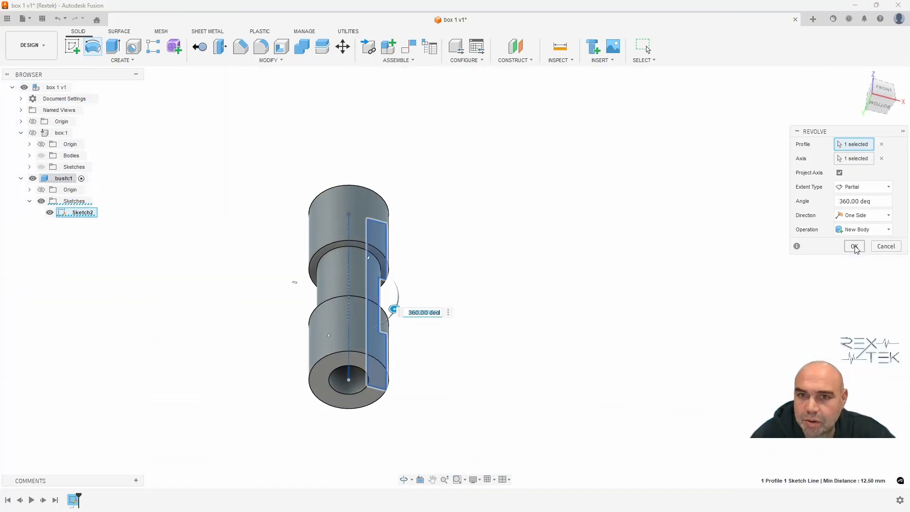
click(855, 247)
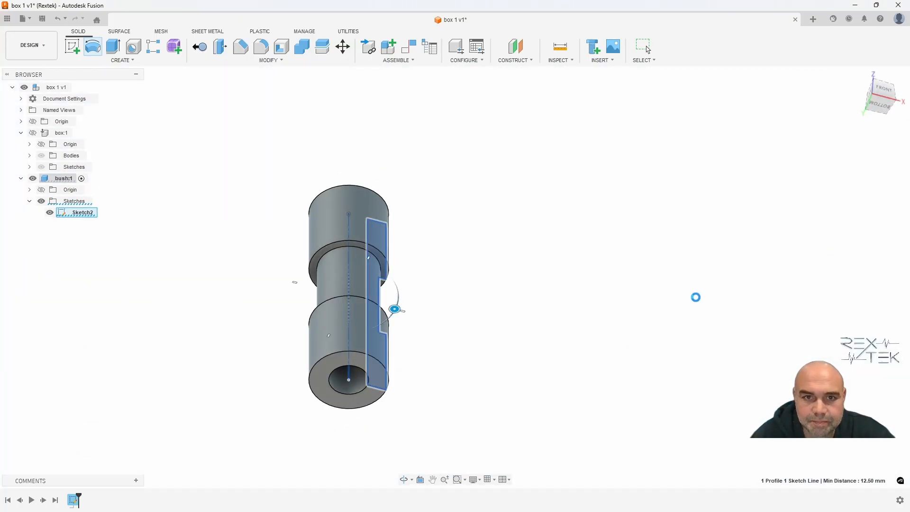
mouse_move(691, 281)
shift+middle_down()
mouse_move(618, 301)
mouse_move(476, 309)
shift+middle_up()
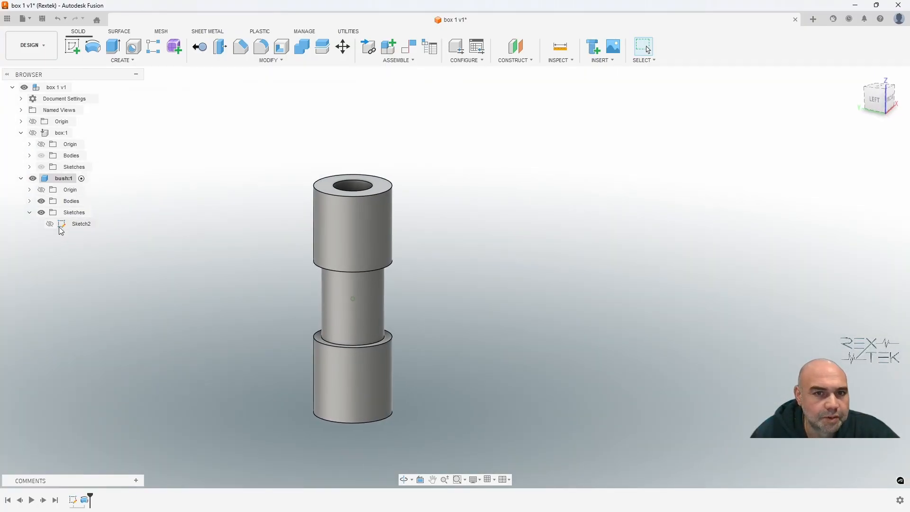
- Rename the bush component's sketch as "main profile"
click(83, 225)
click(96, 227)
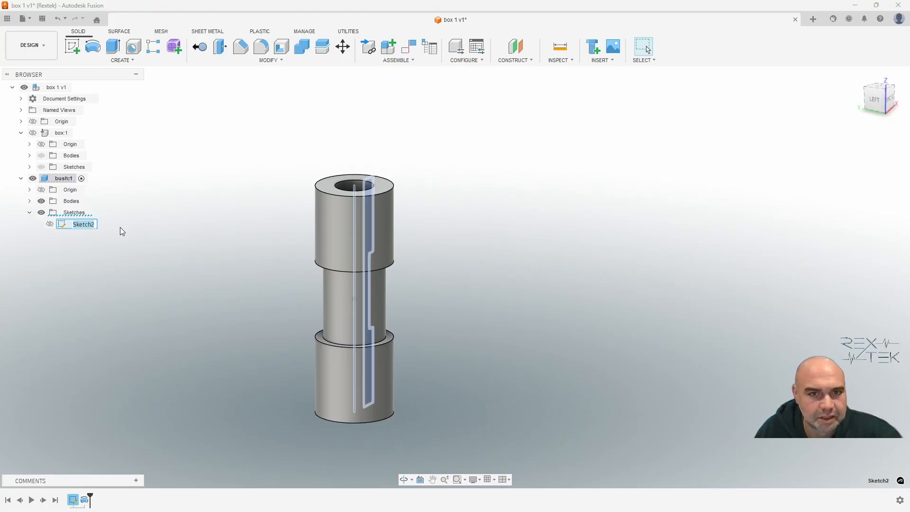
text(maiun pr)
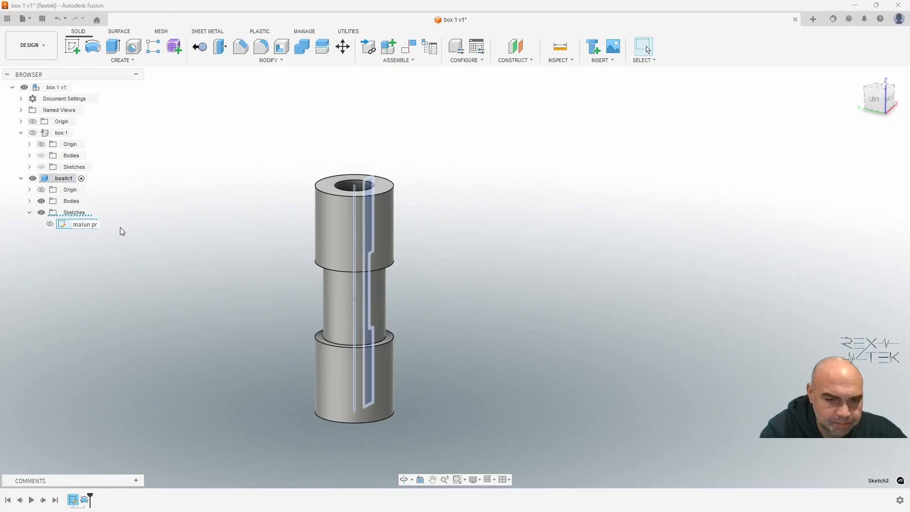
text(ofile)
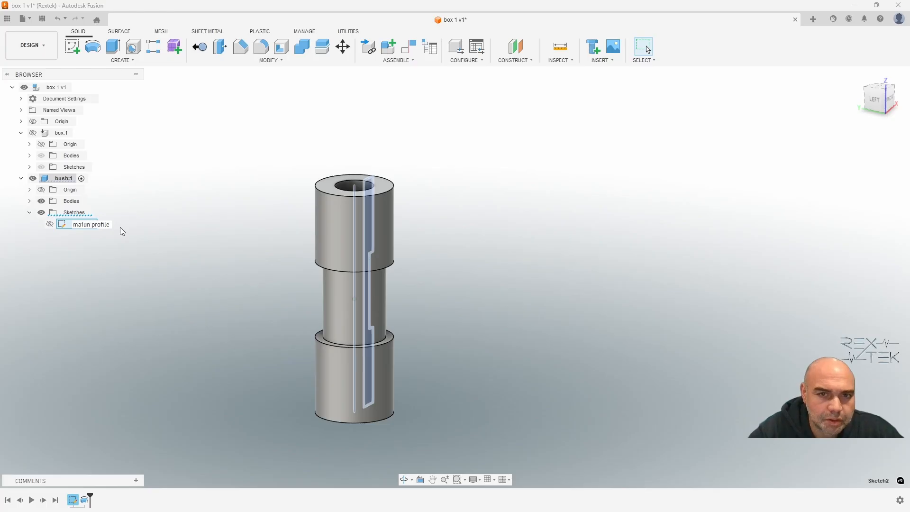
key(BackSpace)
key(Return)
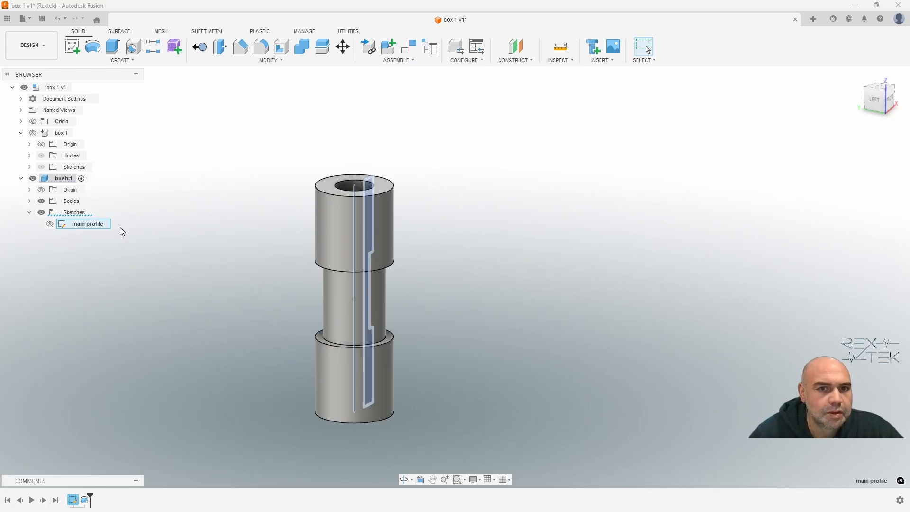
click(146, 274)
click(90, 226)
middle_drag(138, 248, 138, 254)
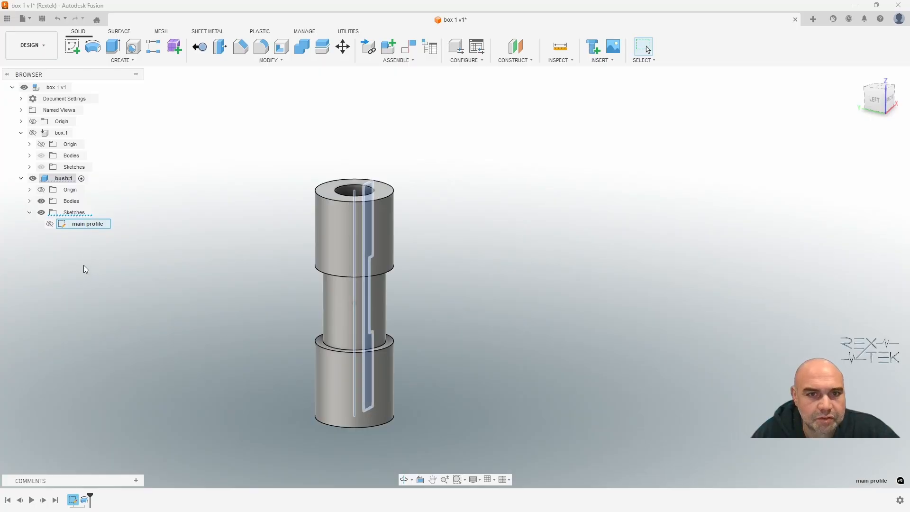
click(49, 224)
click(50, 225)
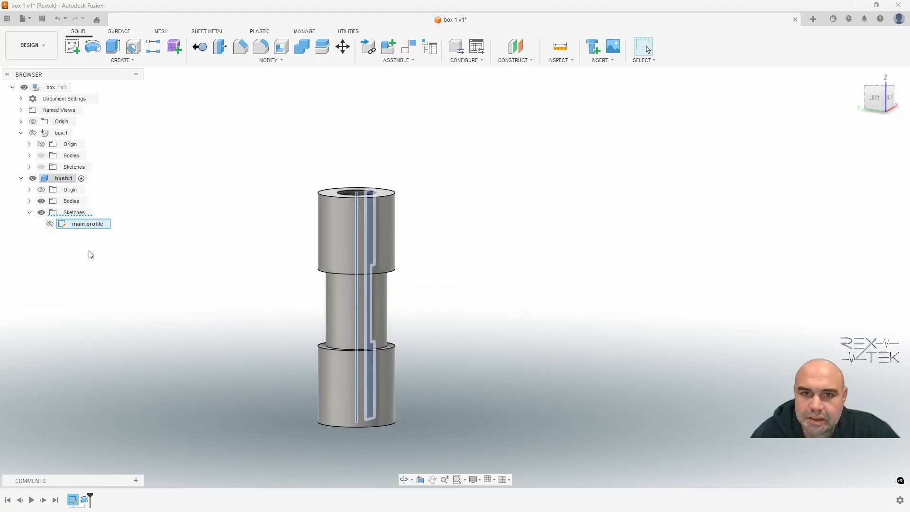
click(148, 298)
click(78, 227)
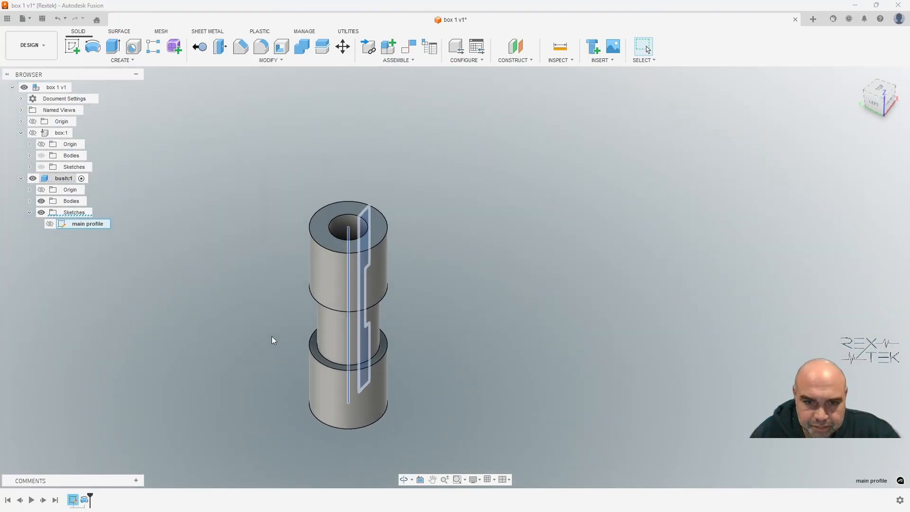
click(267, 315)
mouse_move(266, 315)
middle_down()
mouse_move(293, 316)
mouse_move(233, 253)
middle_up()
click(96, 223)
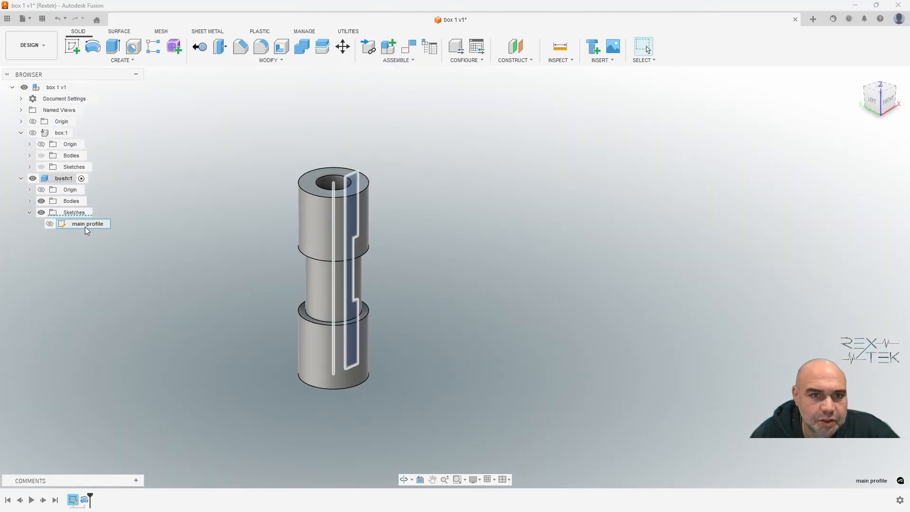
click(114, 246)
- Edit the bush's main profile sketch and add a 1 mm equal-distance chamfer at the profile's upper inner corner
double_click(97, 224)
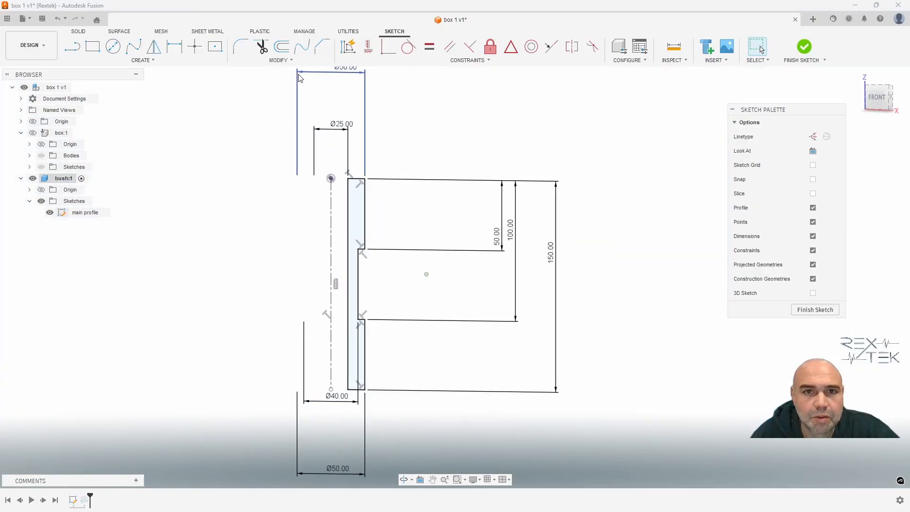
click(319, 45)
scroll(356, 201, up, 5)
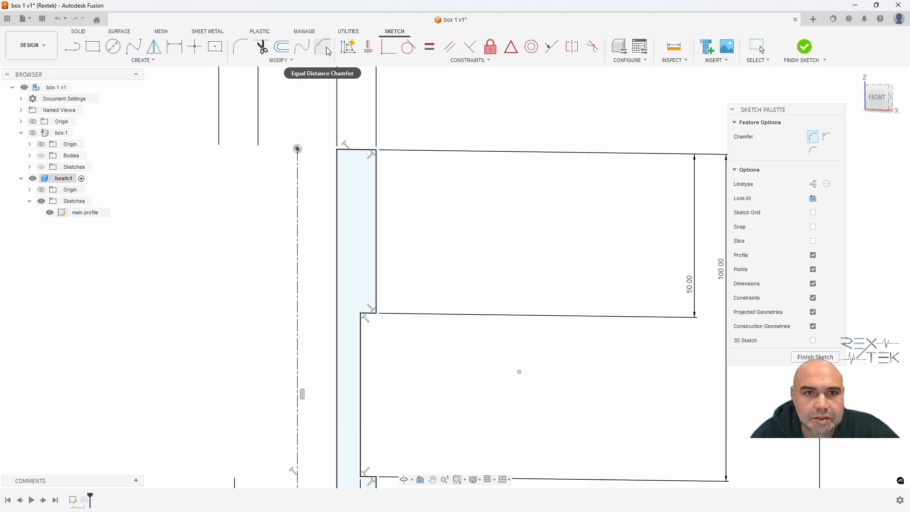
click(336, 148)
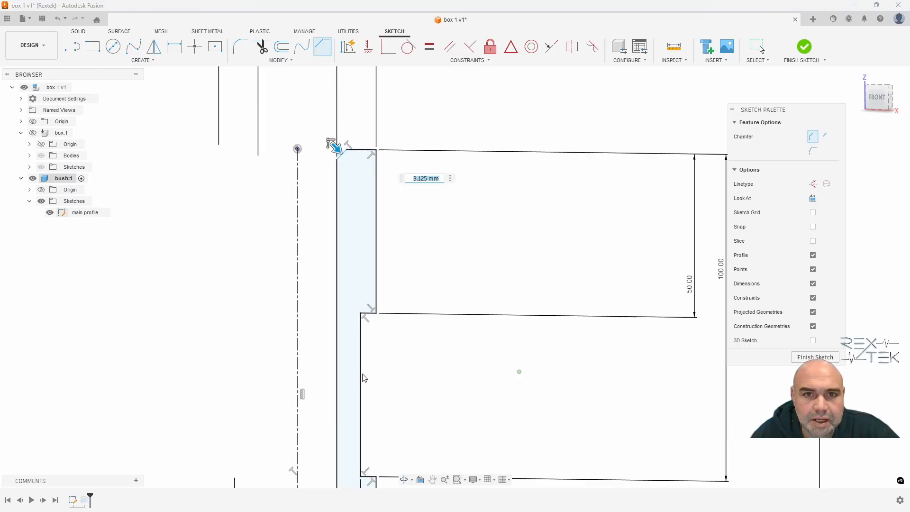
text(1)
middle_drag(379, 357, 387, 208)
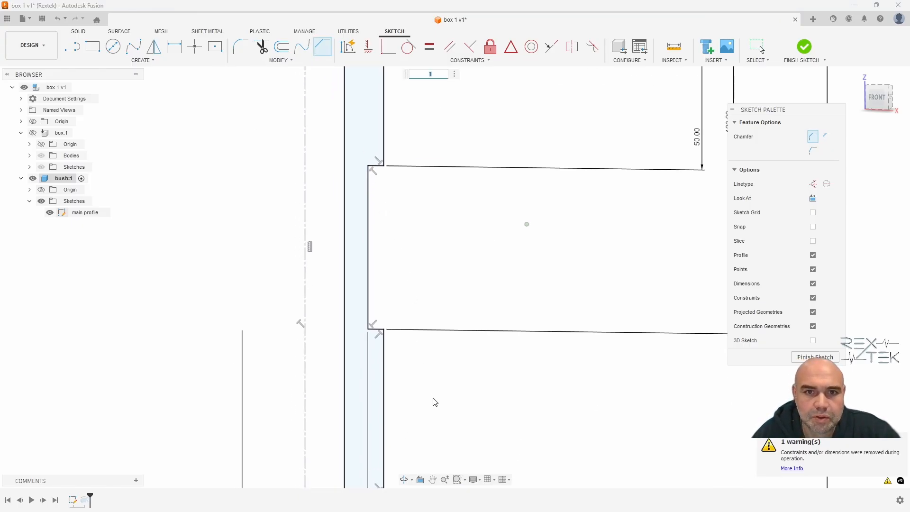
- Add a 1 mm equal-distance chamfer at the profile's lower inner corner and finish the sketch
scroll(435, 402, down, 2)
click(378, 392)
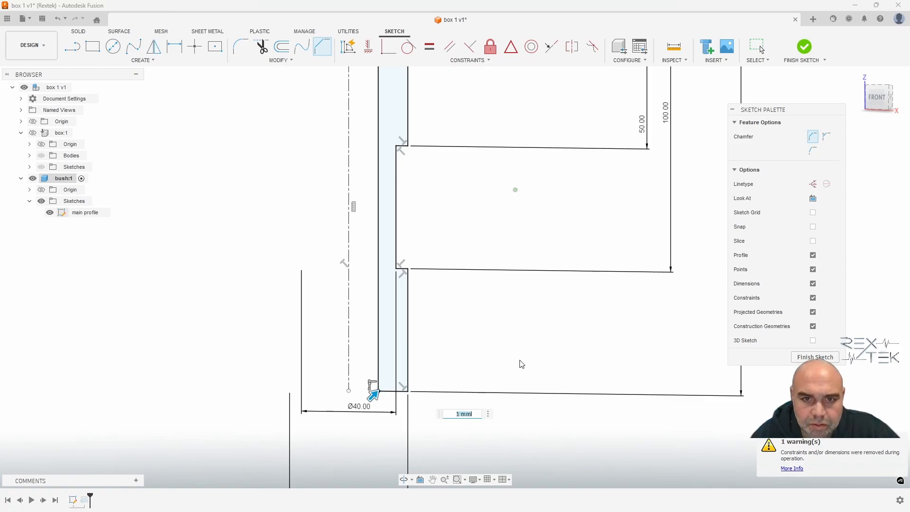
key(Return)
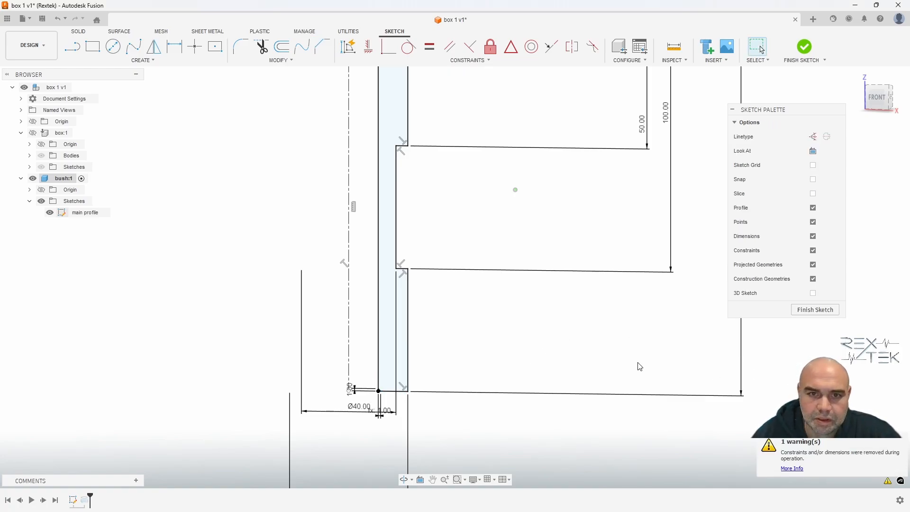
scroll(332, 433, down, 1)
scroll(308, 257, down, 3)
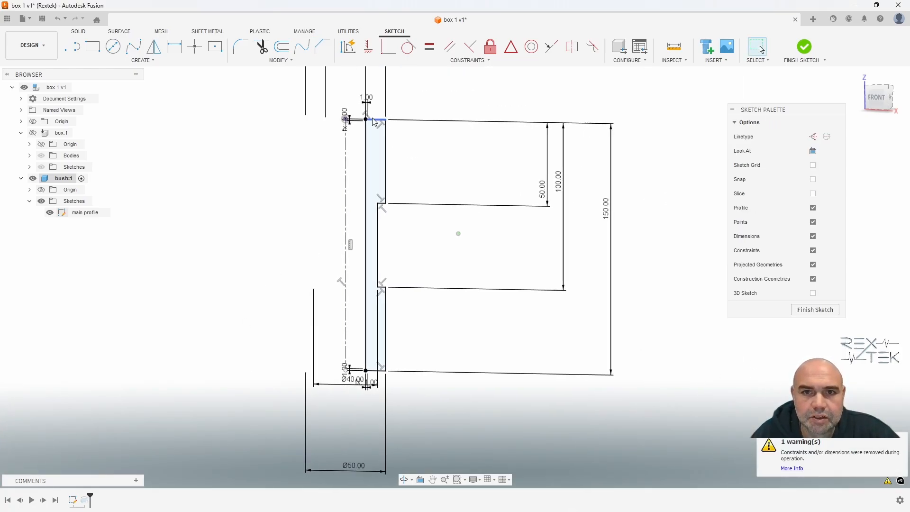
click(814, 310)
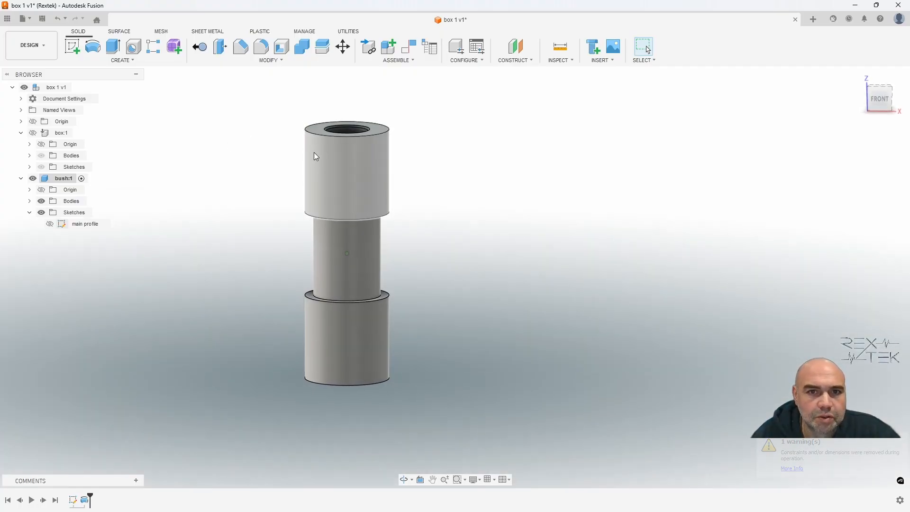
- Examine the bush's chamfered bore openings from above and below
shift+middle_drag(314, 152, 322, 171)
scroll(352, 119, up, 3)
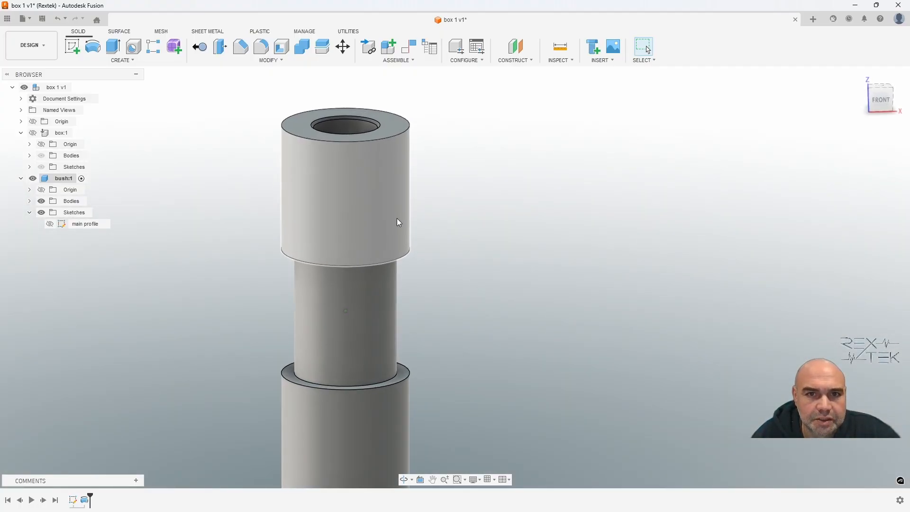
shift+middle_drag(542, 380, 497, 280)
mouse_move(488, 398)
shift+middle_down()
mouse_move(477, 340)
mouse_move(473, 403)
shift+middle_up()
scroll(476, 340, down, 2)
shift+middle_drag(440, 400, 429, 359)
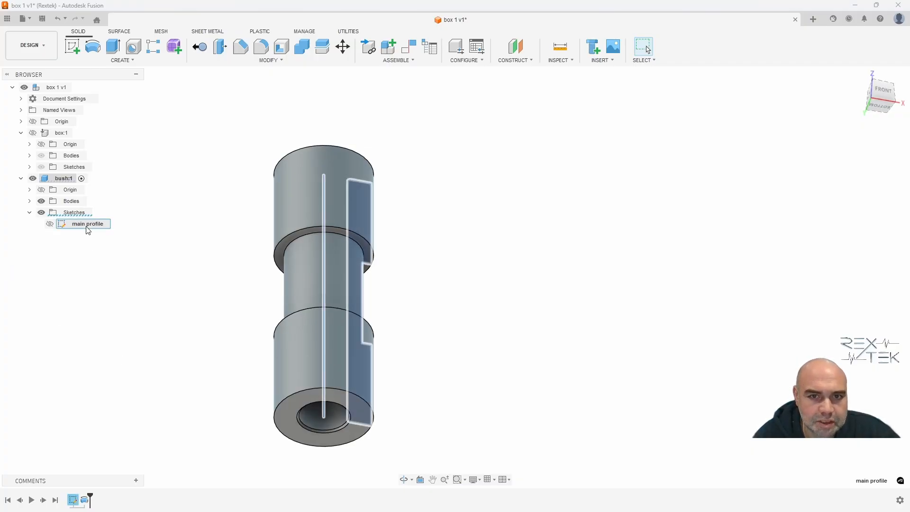
mouse_move(88, 230)
shift+middle_down()
mouse_move(192, 283)
mouse_move(262, 246)
mouse_move(223, 280)
shift+middle_up()
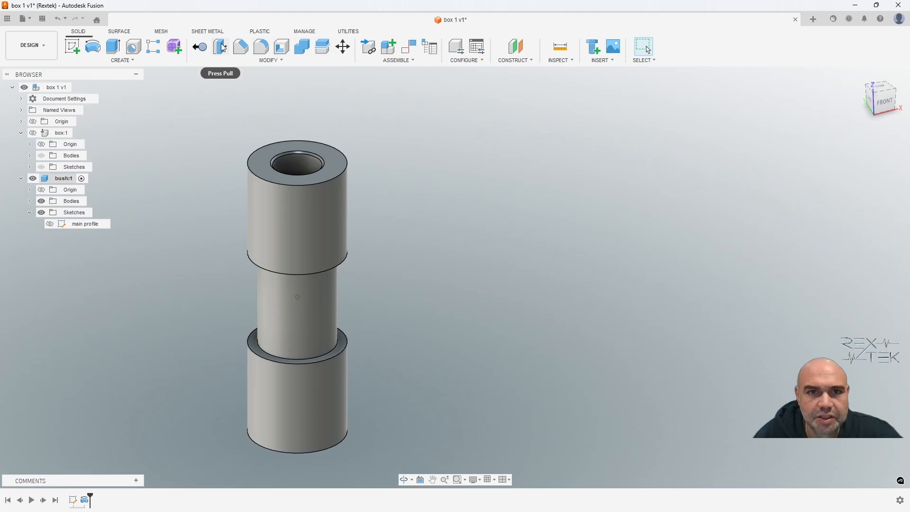
- Chamfer the four outer circular edges of the bush's two large-diameter sections with an equal distance of 1 mm
click(241, 46)
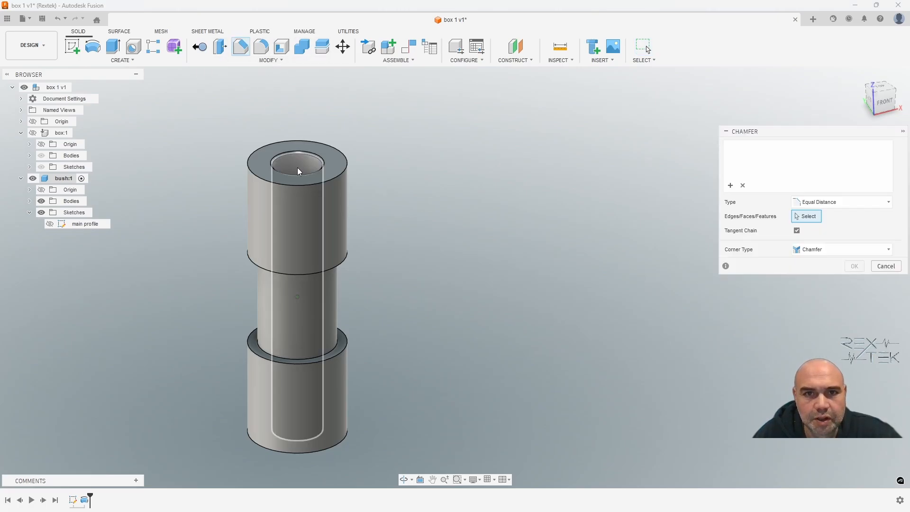
click(322, 181)
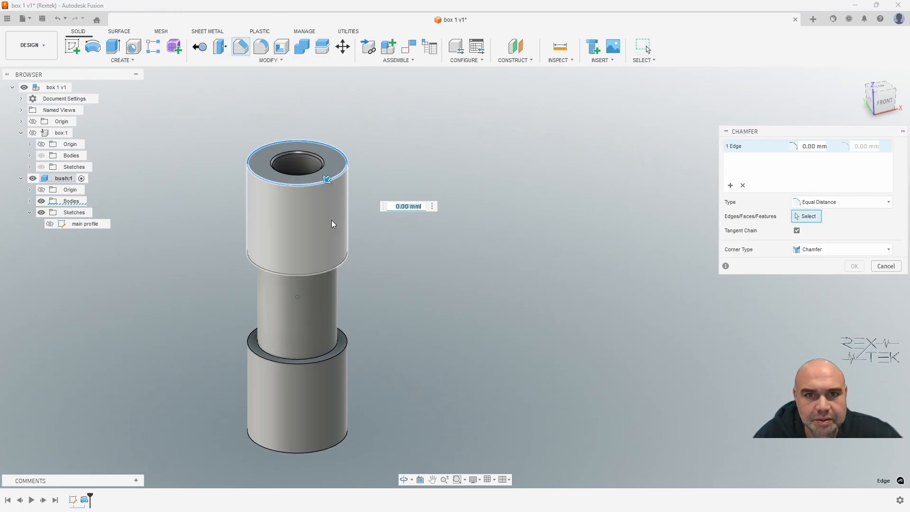
click(340, 264)
click(347, 345)
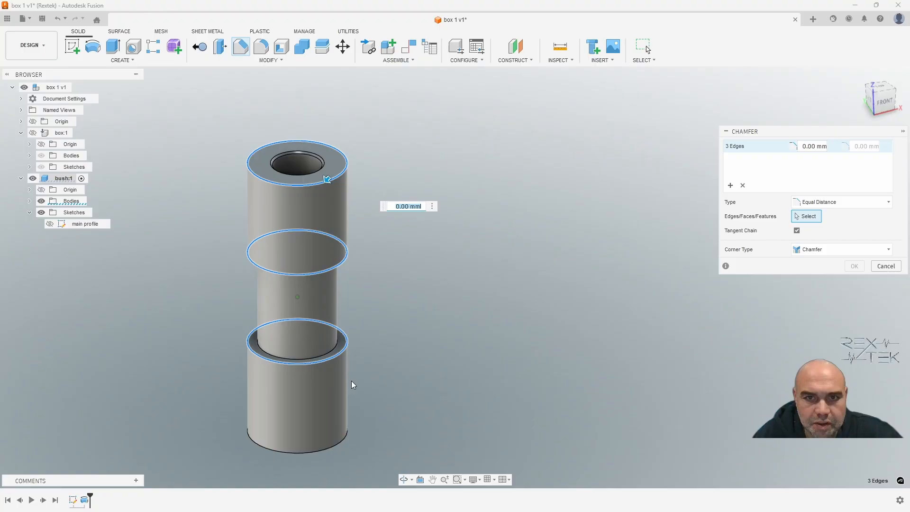
click(346, 435)
text(1)
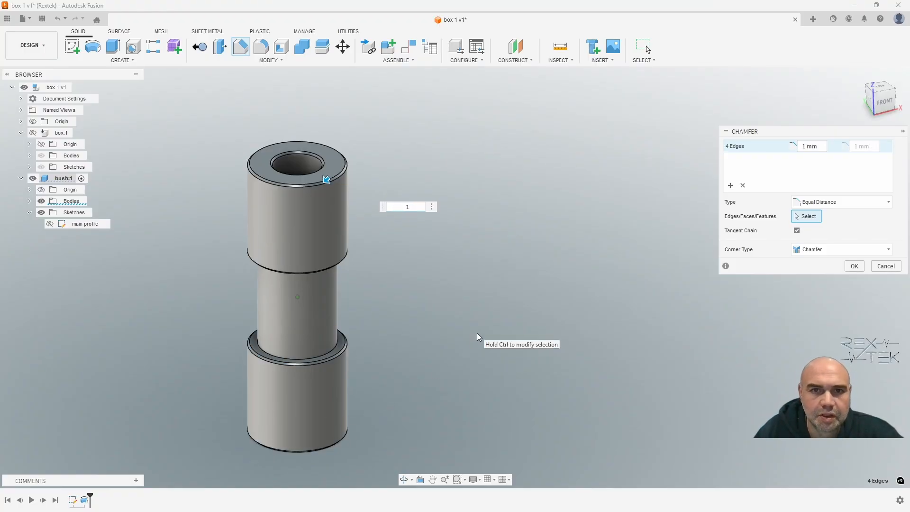
key(Return)
shift+middle_drag(477, 330, 476, 271)
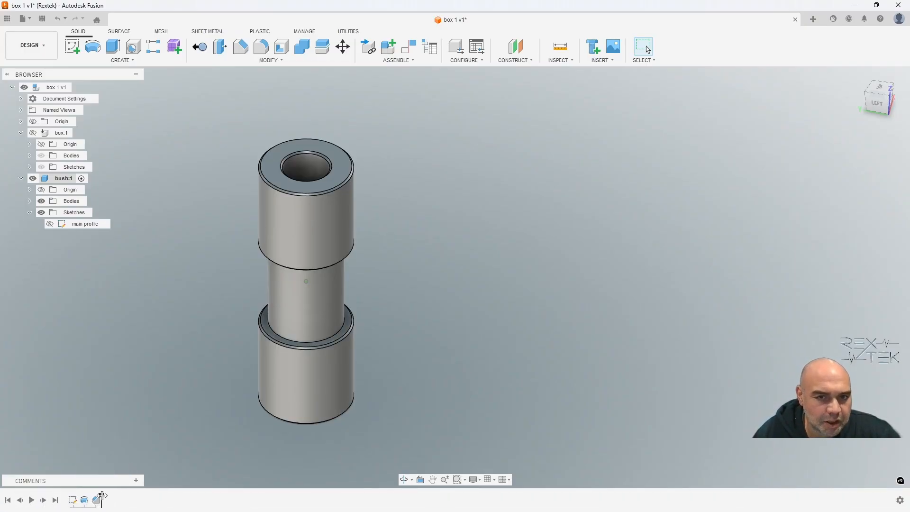
- Roll the timeline back before the bush's edge chamfer and forward again, and suppress and unsuppress that chamfer feature
drag(102, 496, 90, 496)
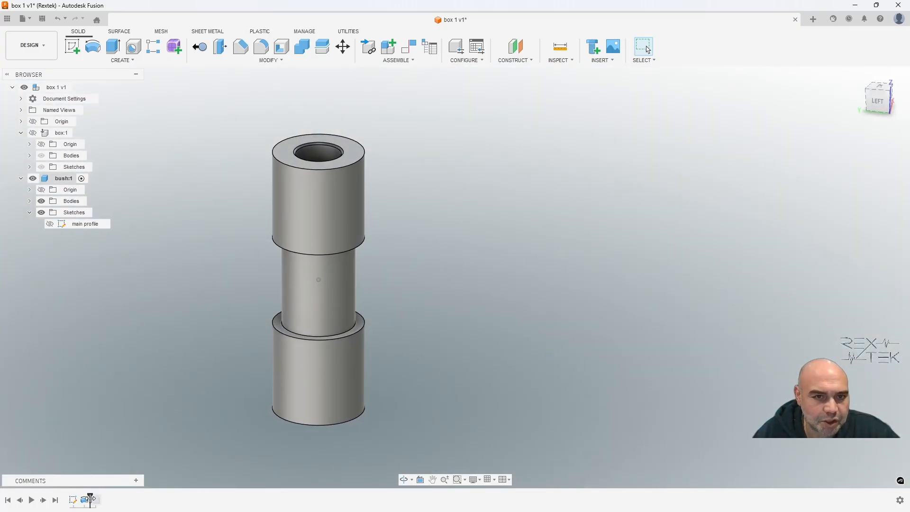
drag(91, 498, 101, 497)
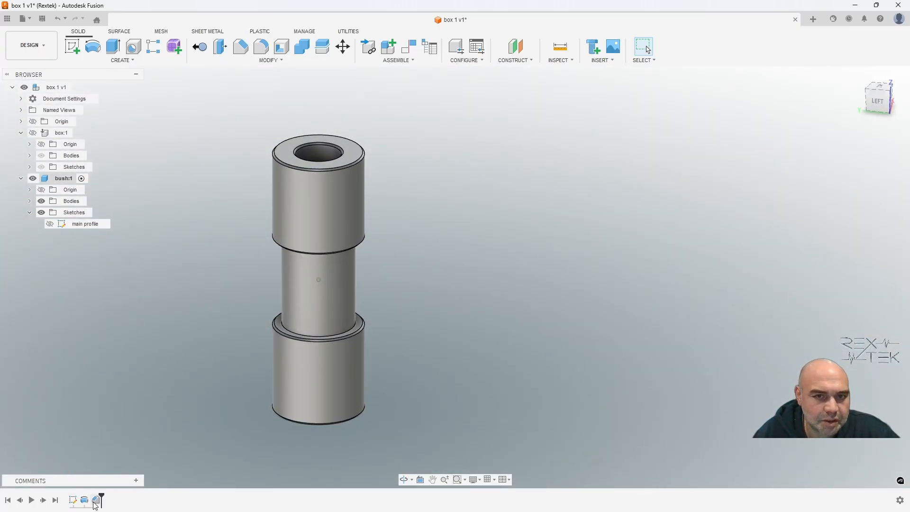
right_click(95, 499)
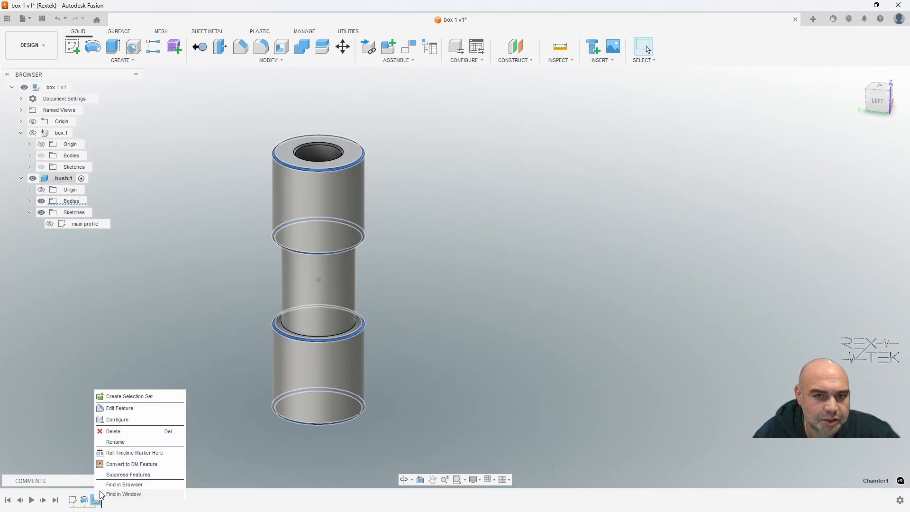
click(136, 476)
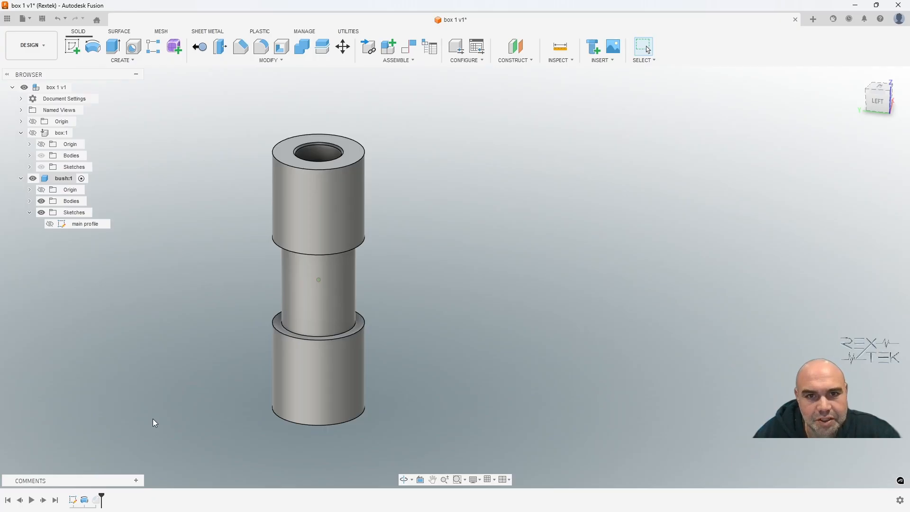
right_click(96, 499)
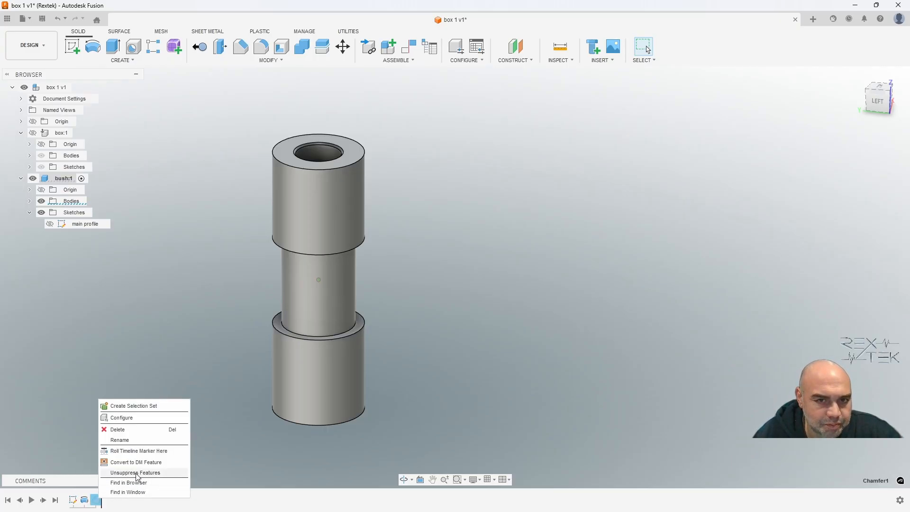
click(136, 473)
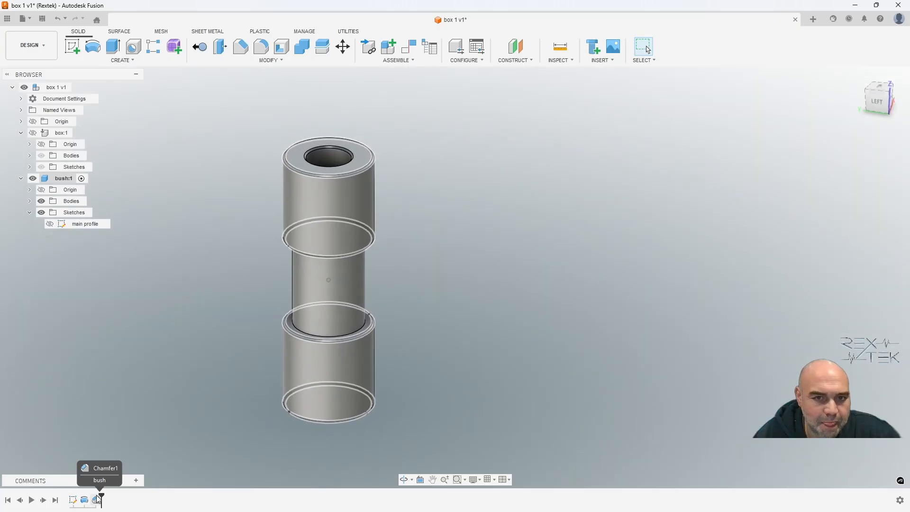
right_click(97, 499)
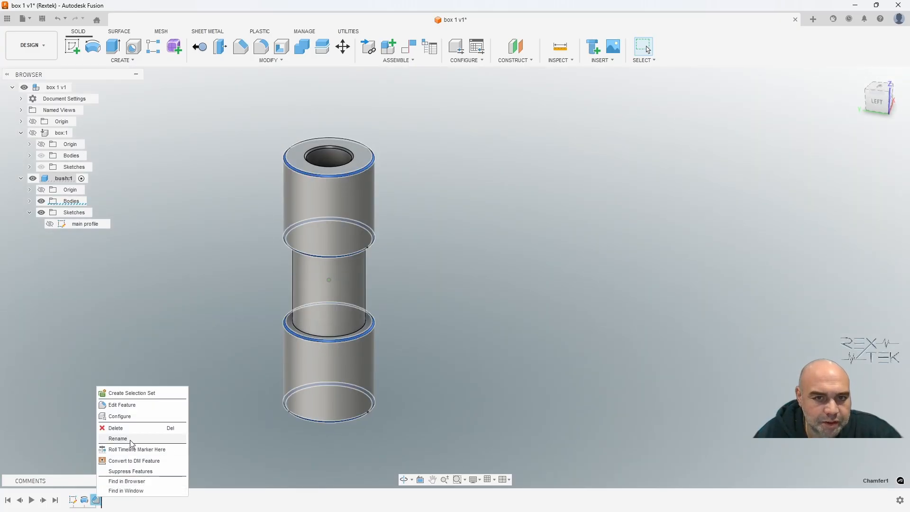
click(80, 429)
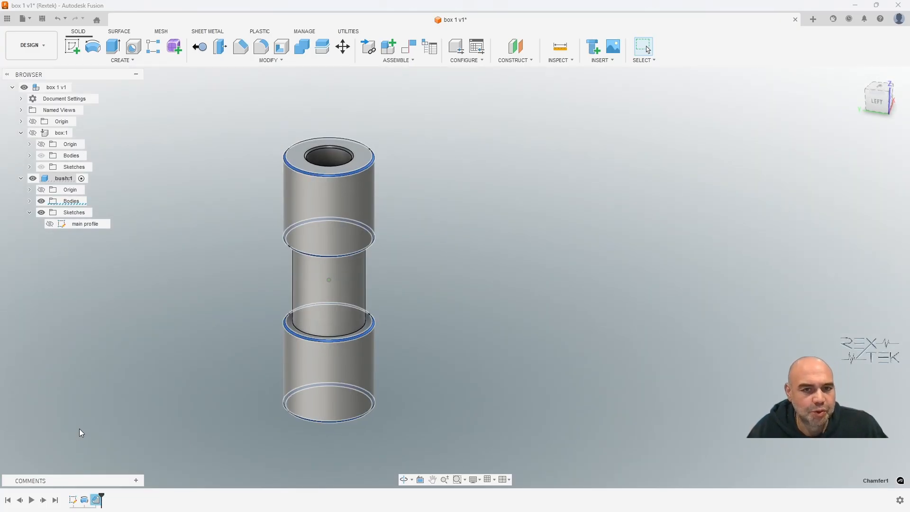
click(124, 421)
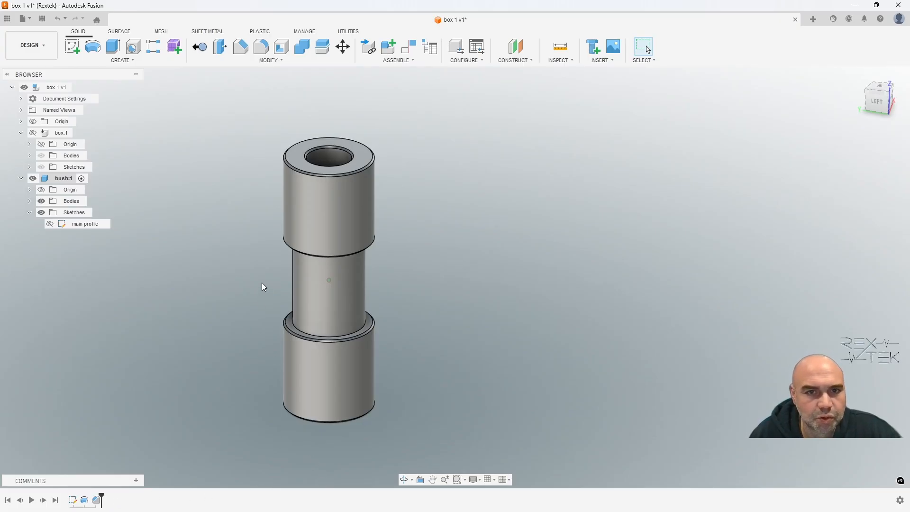
shift+middle_drag(230, 238, 237, 233)
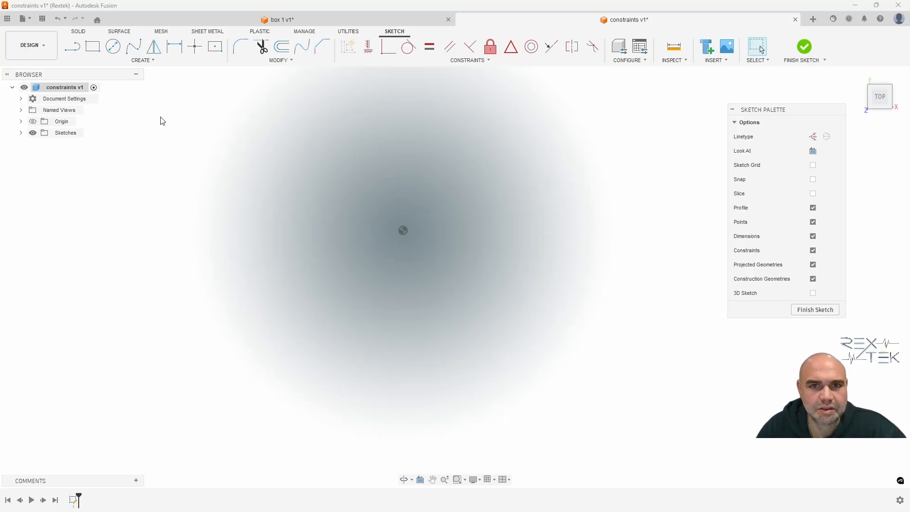
- In the constraints design's sketch, draw a closed four-line outline around the origin with a horizontal bottom edge and slanted other sides
click(76, 47)
click(312, 171)
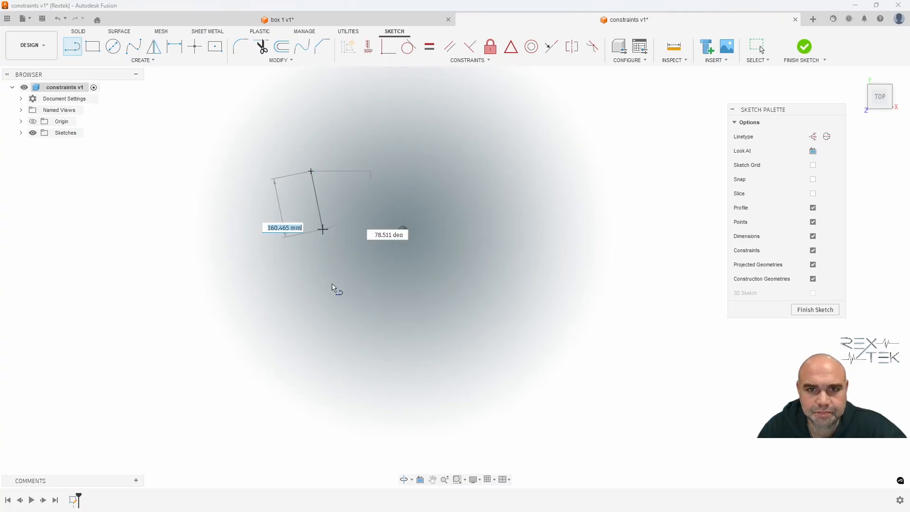
click(320, 386)
click(537, 386)
click(577, 183)
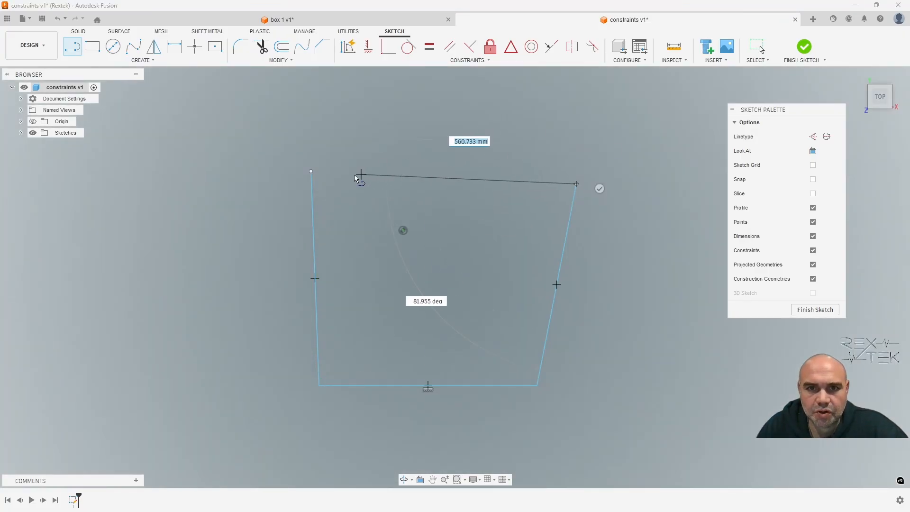
click(311, 171)
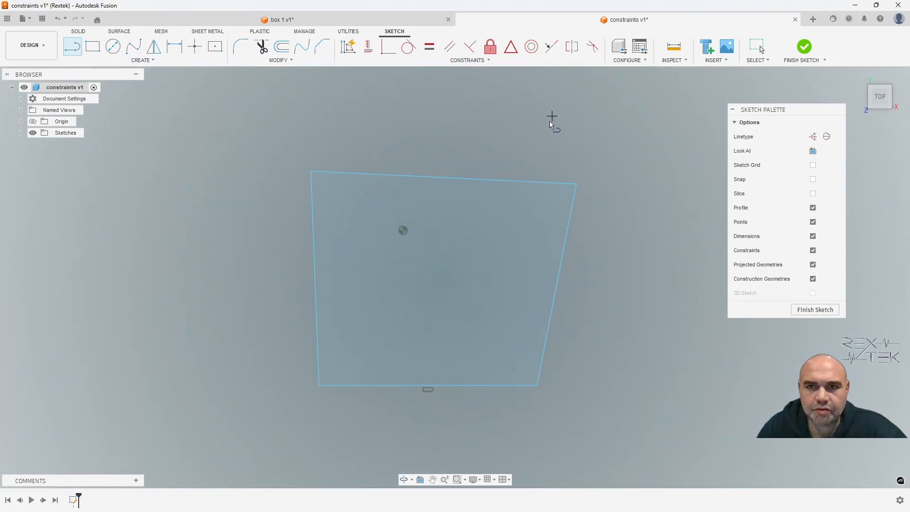
- Apply horizontal/vertical constraints to make the outline's two side lines vertical and its top line horizontal
click(367, 50)
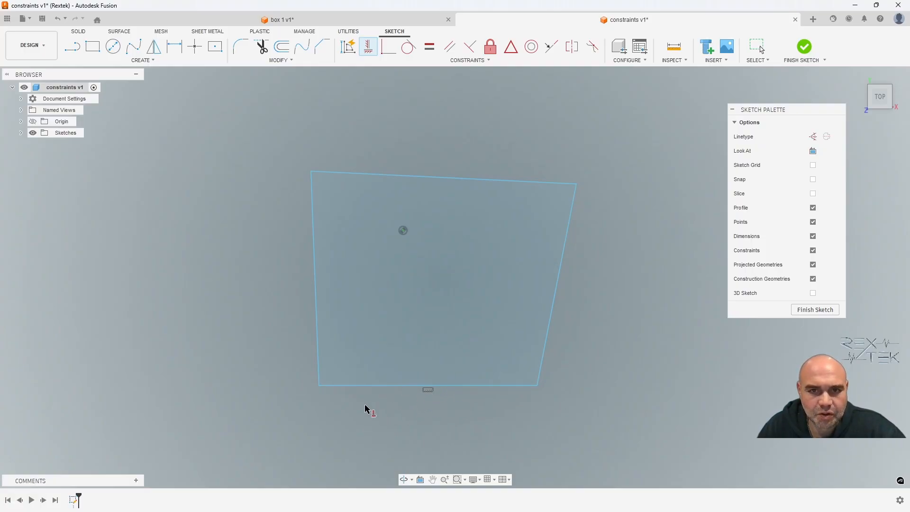
click(320, 352)
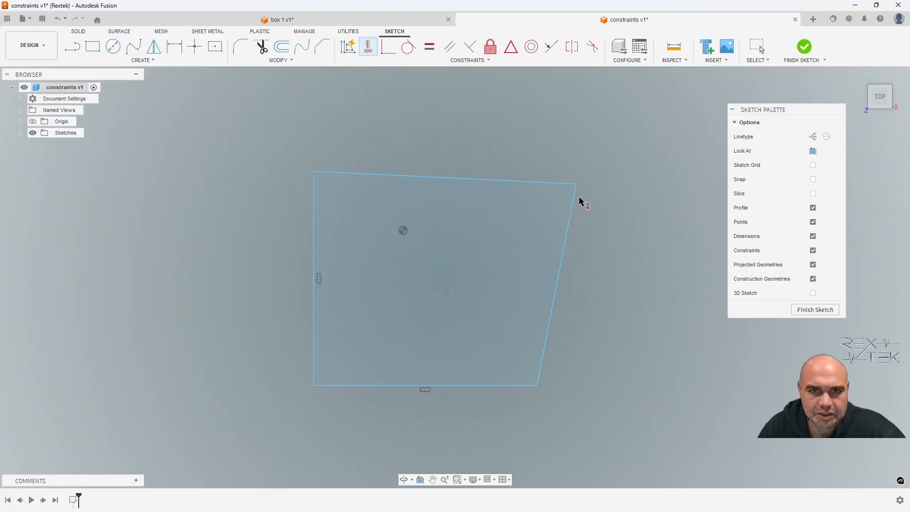
click(558, 289)
click(465, 183)
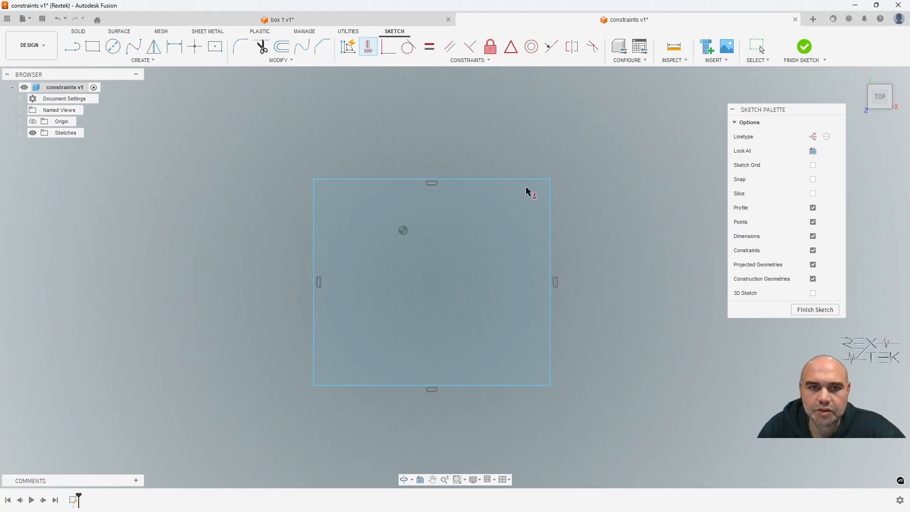
key(Escape)
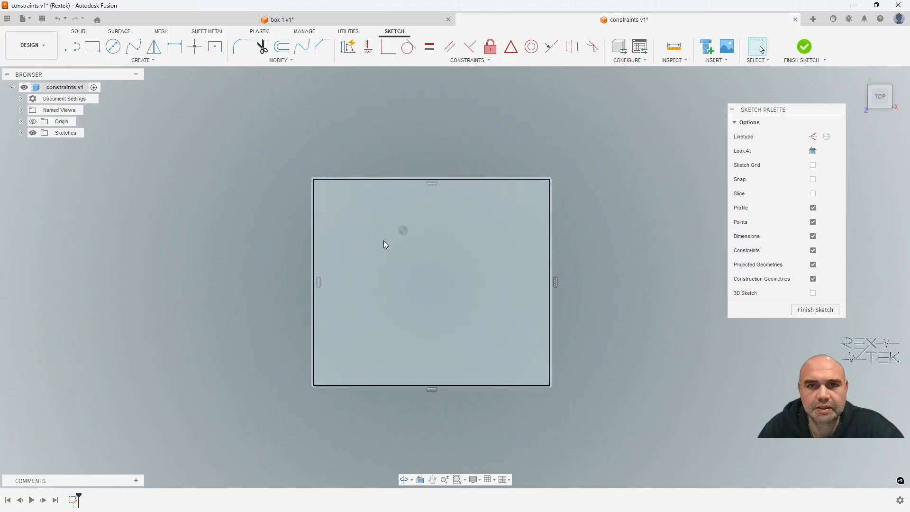
- Constrain the rectangle's top line coincident with the sketch origin
click(384, 51)
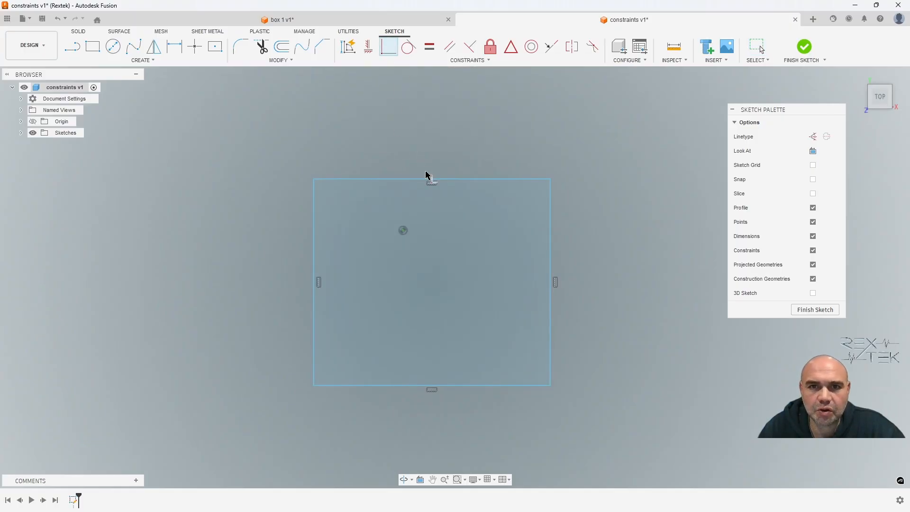
click(427, 180)
click(404, 230)
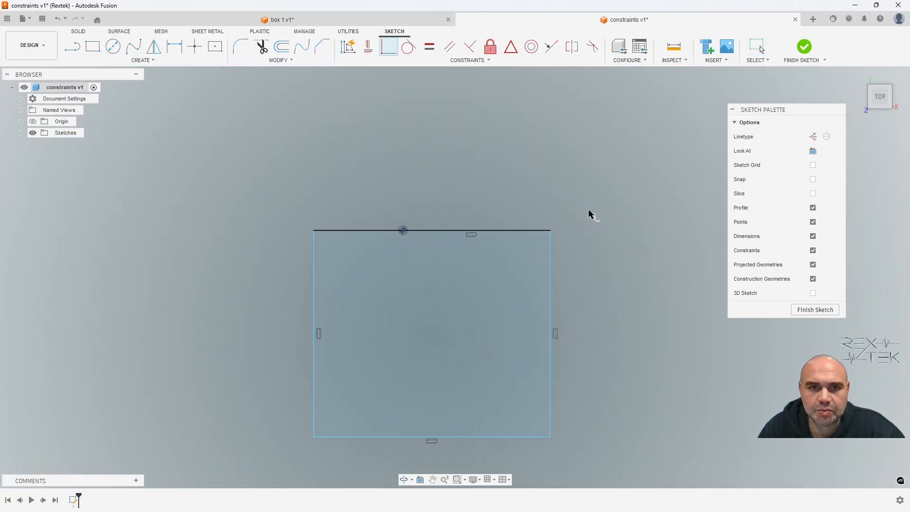
- Draw a circle about 523 mm in diameter to the left of the rectangle
middle_drag(419, 234, 455, 150)
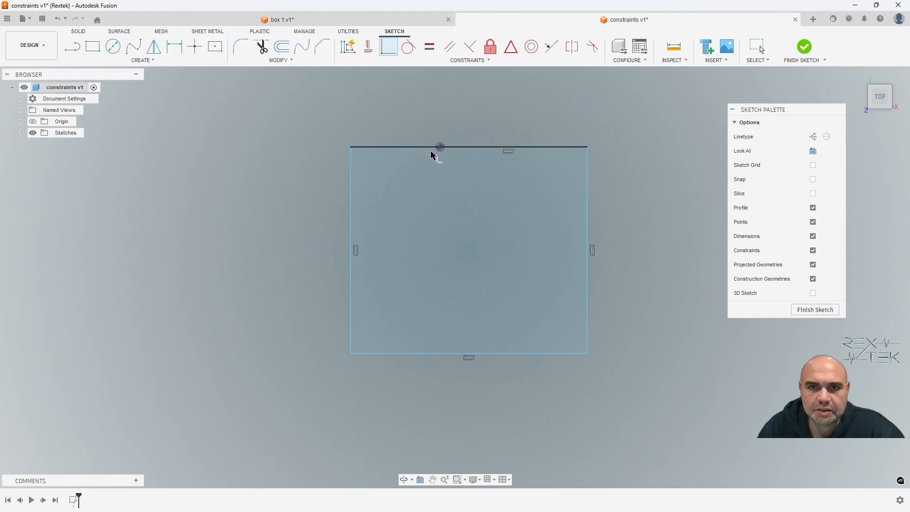
click(113, 46)
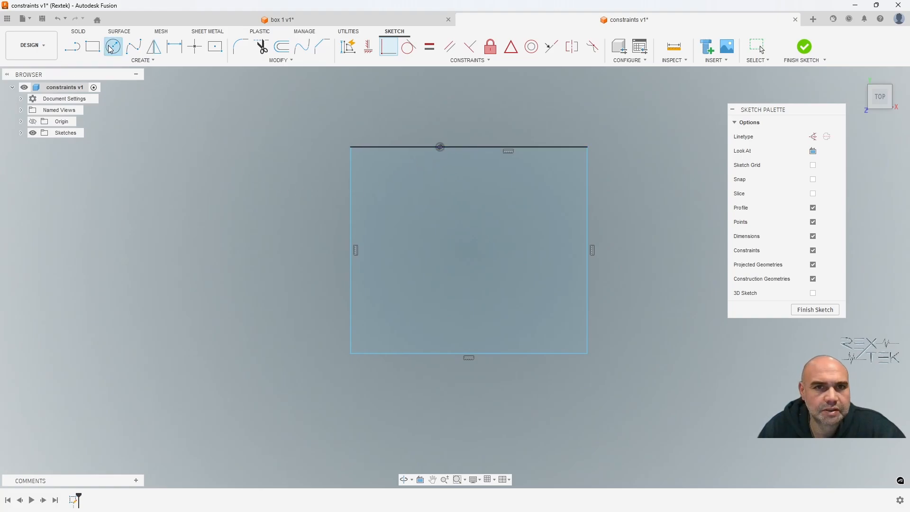
click(148, 230)
click(240, 260)
- Place a sketch point on the circle's upper-right edge and try to constrain it coincident with the circle
click(194, 46)
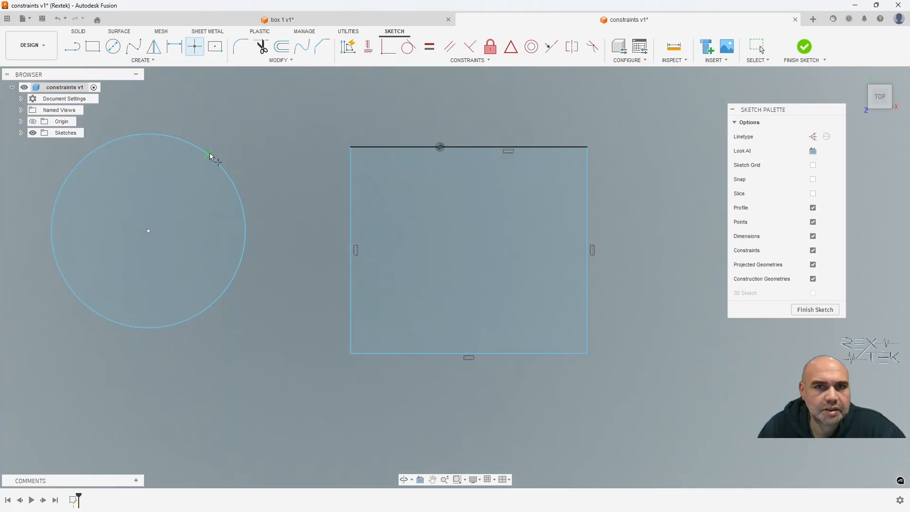
click(209, 155)
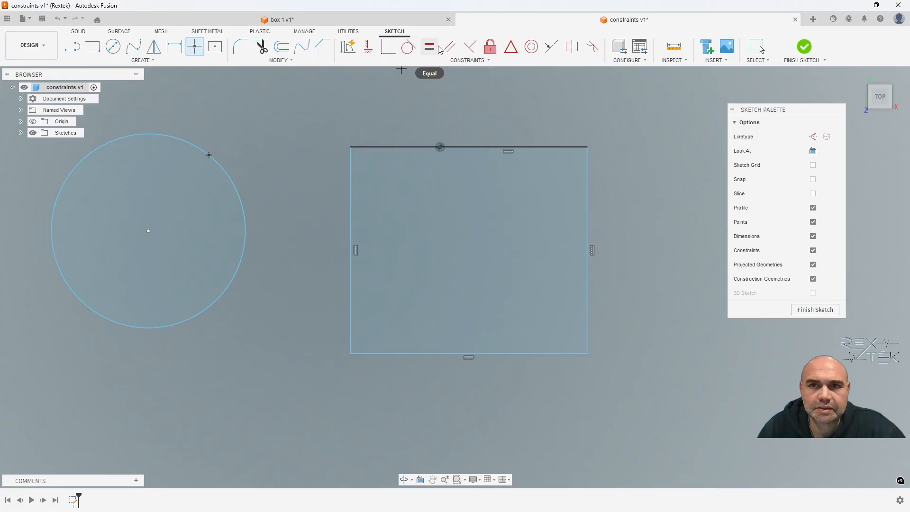
click(388, 49)
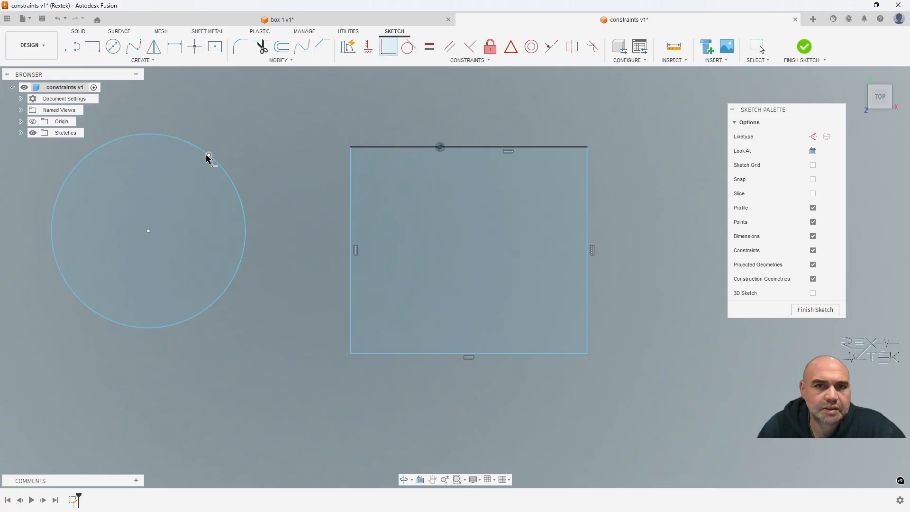
click(209, 155)
click(227, 177)
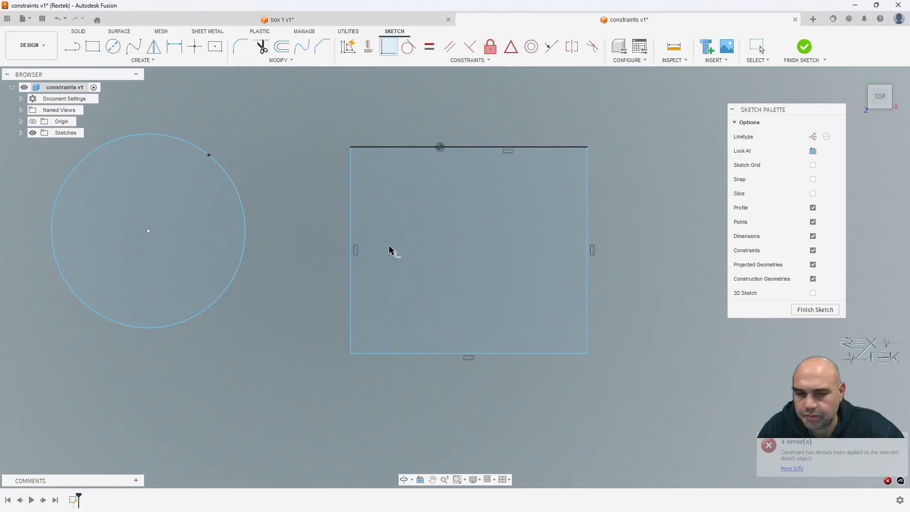
- Delete the sketch point on the circle's upper-right edge
right_click(209, 156)
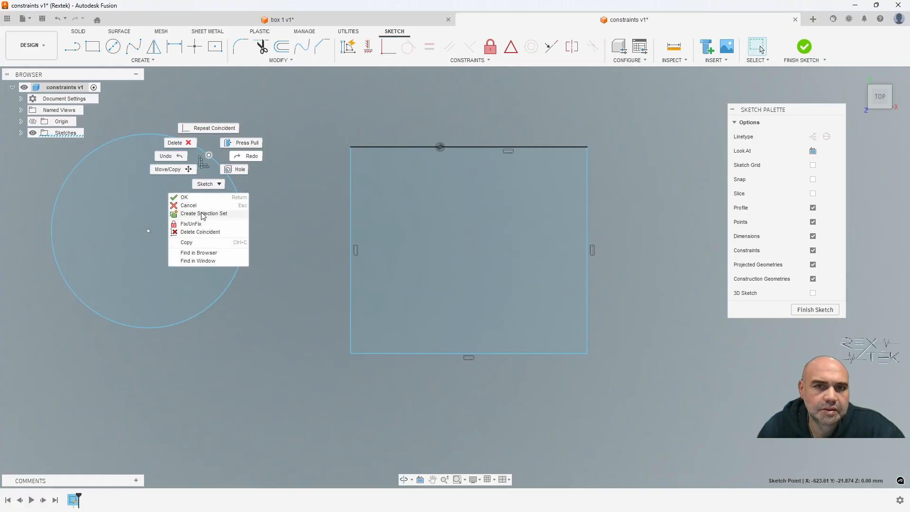
click(241, 169)
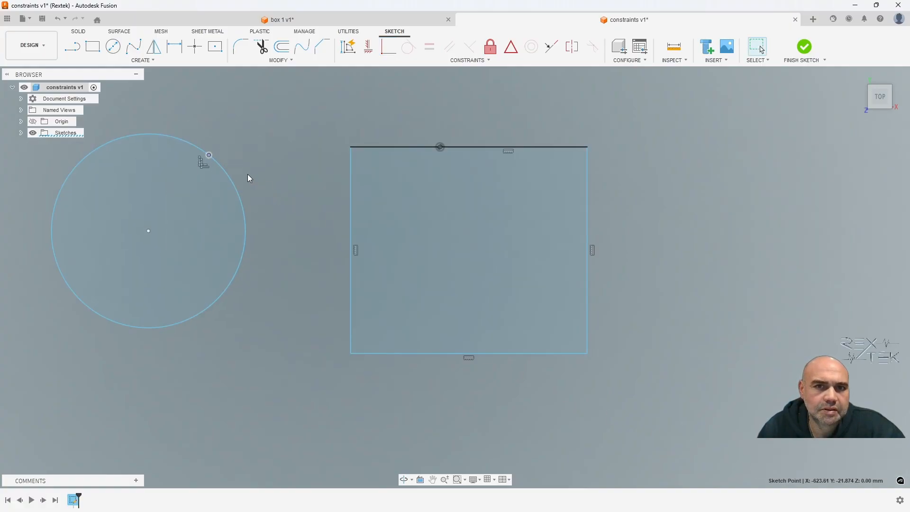
right_click(208, 155)
click(258, 124)
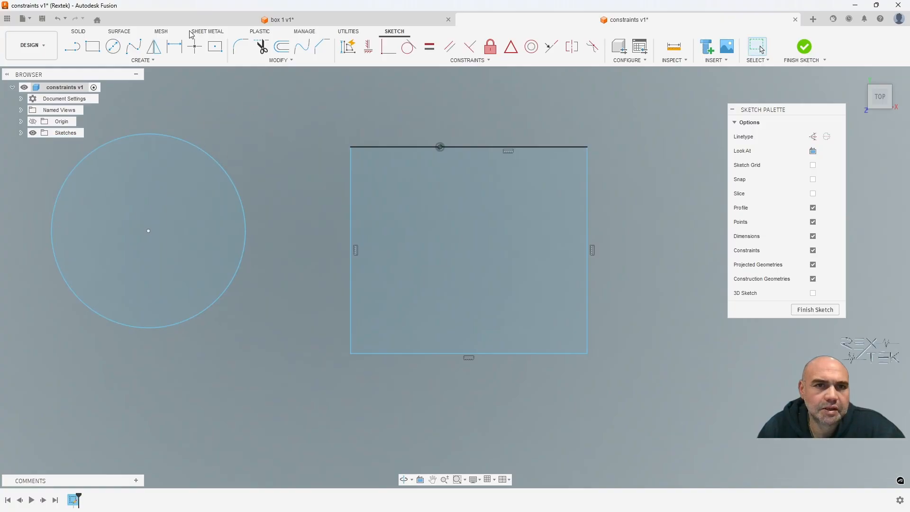
- Place a sketch point outside the circle's upper-right edge and constrain it coincident with the circle
click(194, 46)
click(237, 140)
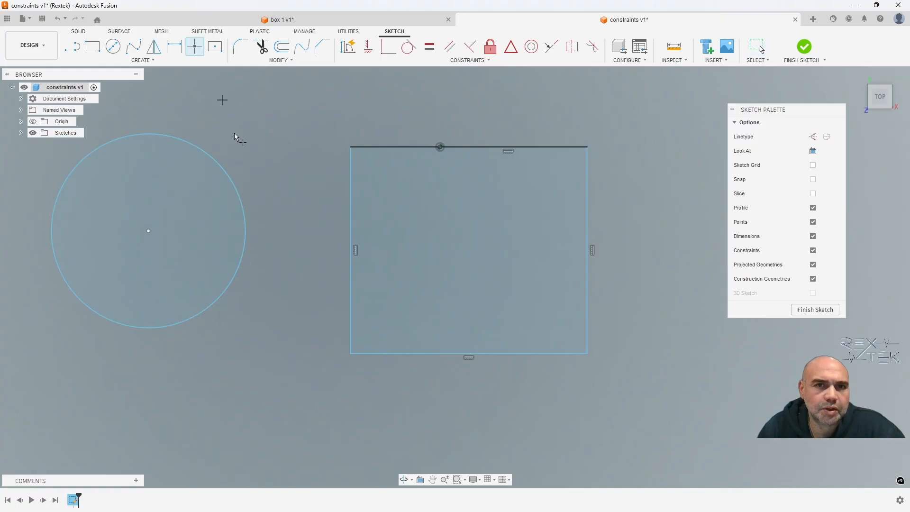
click(388, 47)
click(235, 141)
click(231, 171)
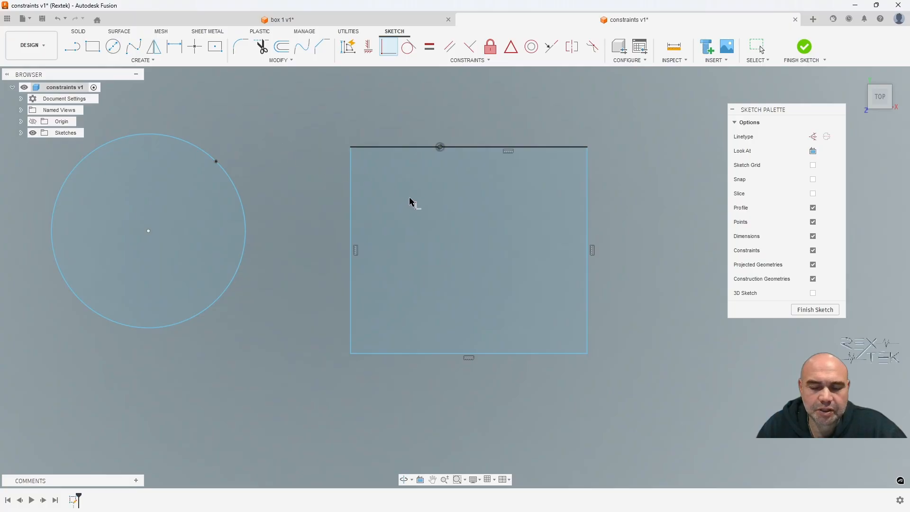
- Apply a tangent constraint between the circle and the rectangle's left side
click(406, 48)
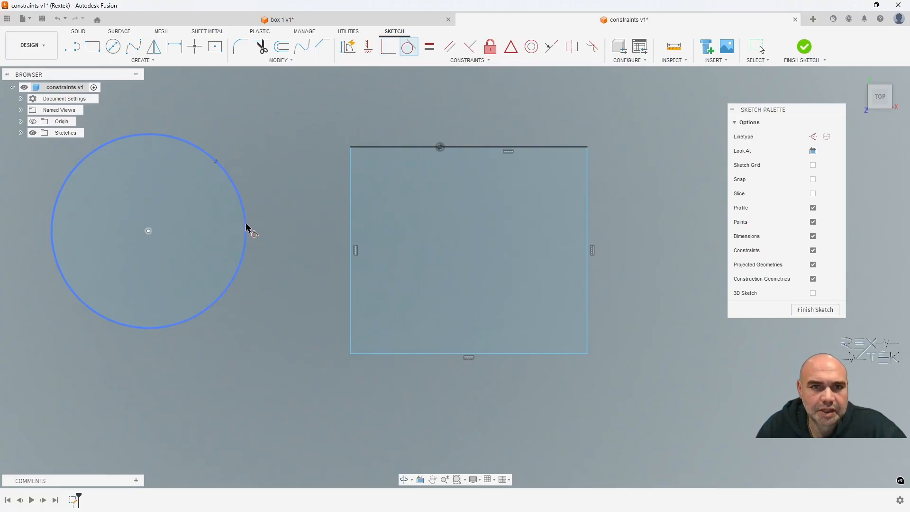
click(246, 227)
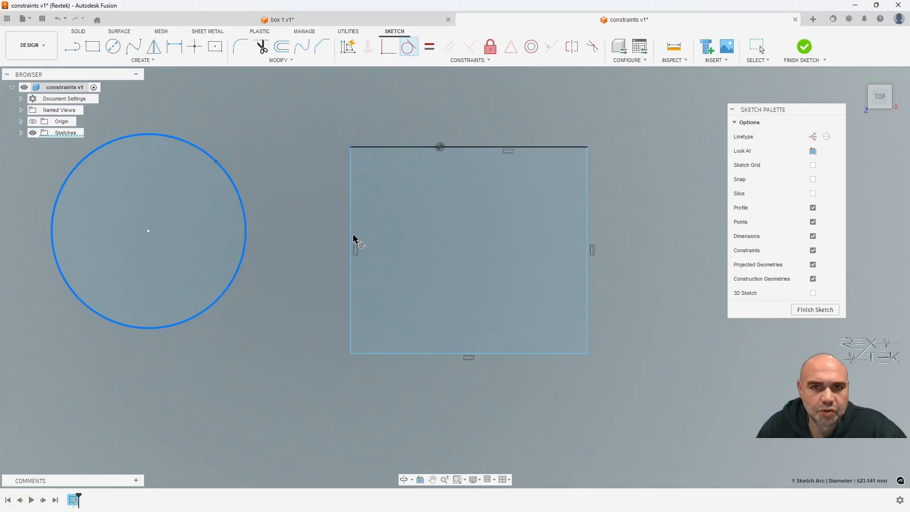
click(351, 239)
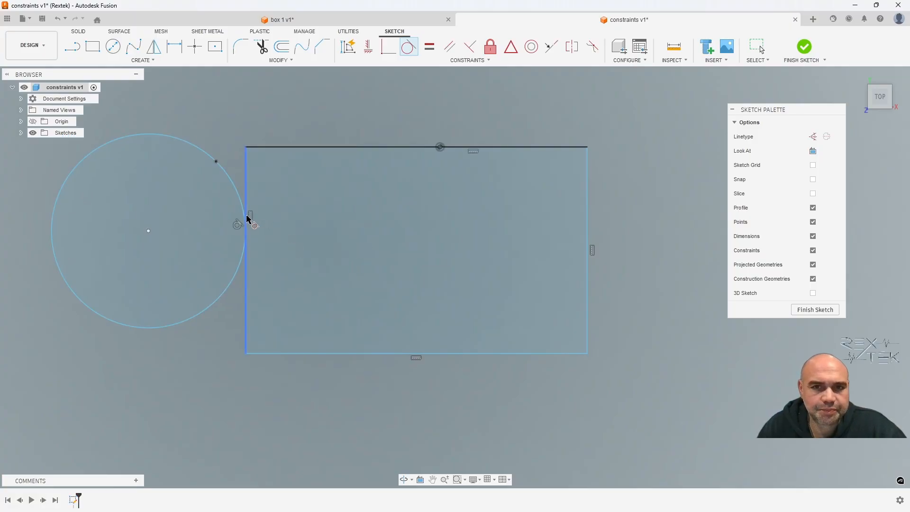
mouse_move(377, 191)
middle_down()
mouse_move(453, 168)
mouse_move(481, 221)
middle_up()
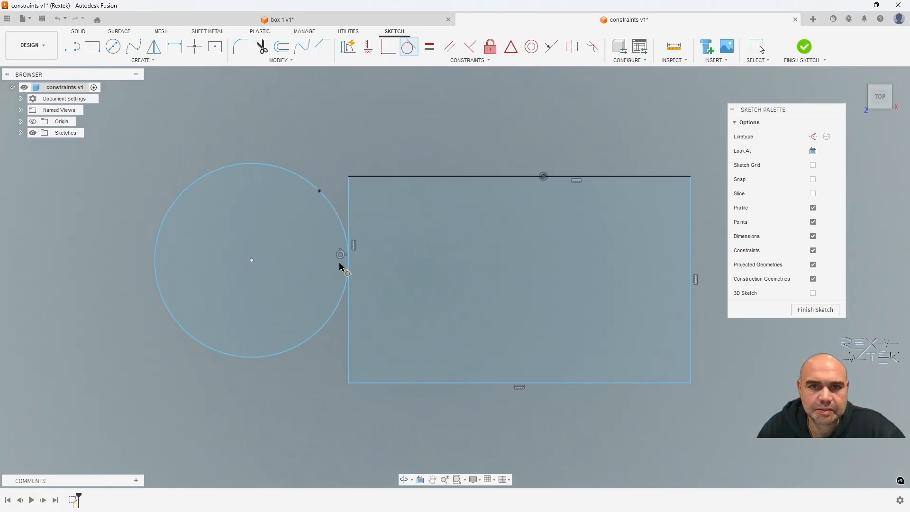
key(Escape)
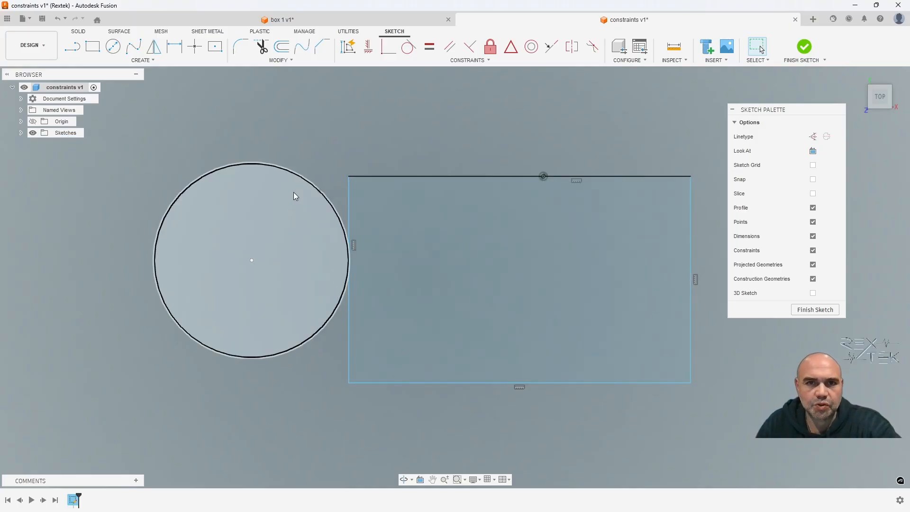
- Delete the circle tangent to the rectangle, together with the point on it
click(306, 181)
key(Delete)
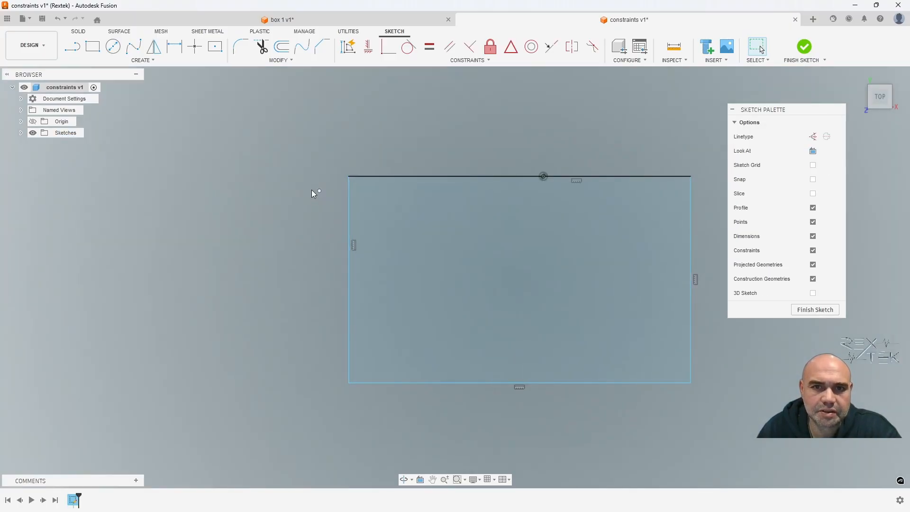
middle_drag(423, 245, 306, 215)
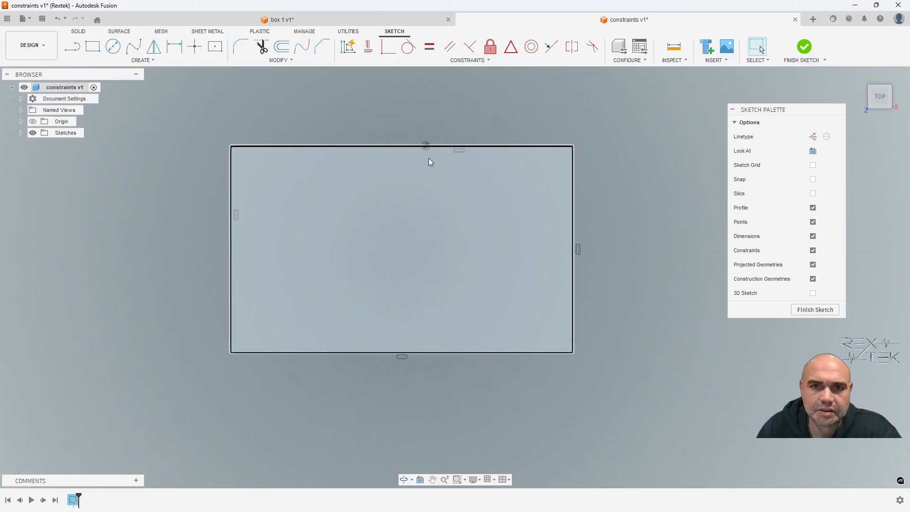
click(459, 152)
click(483, 192)
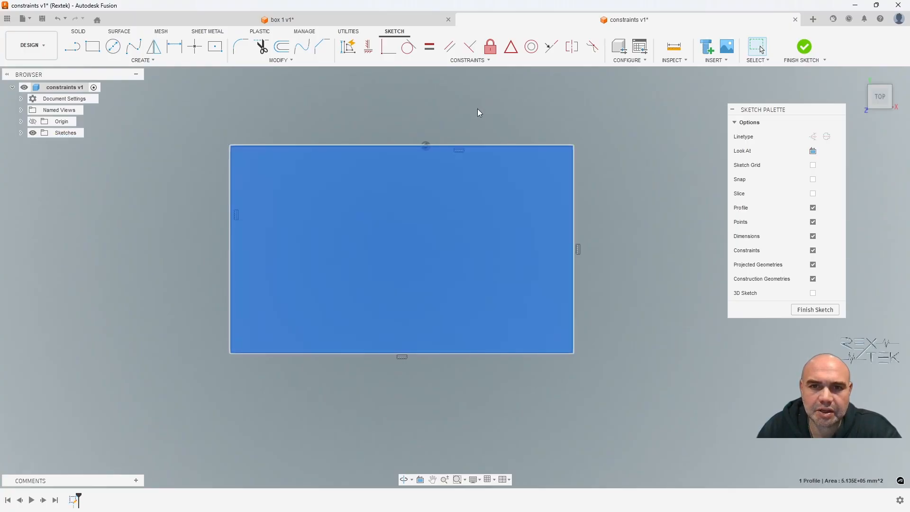
click(478, 110)
click(462, 153)
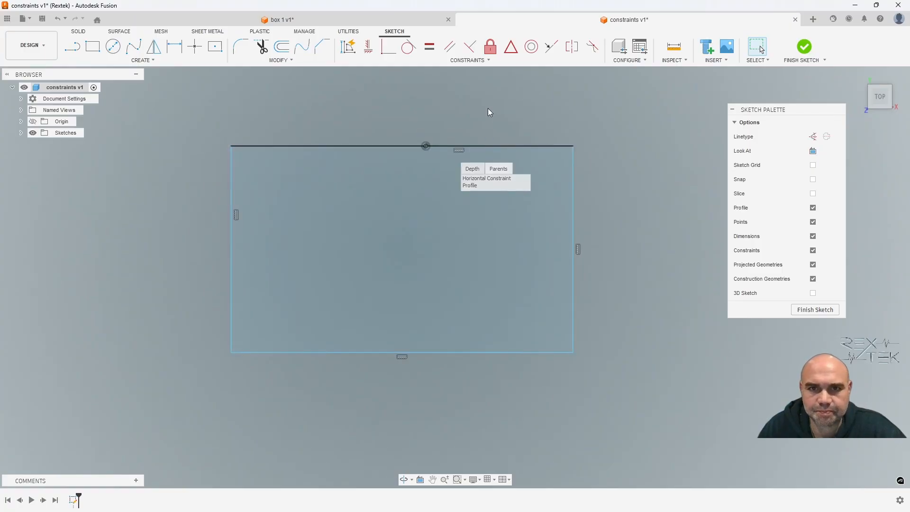
click(488, 108)
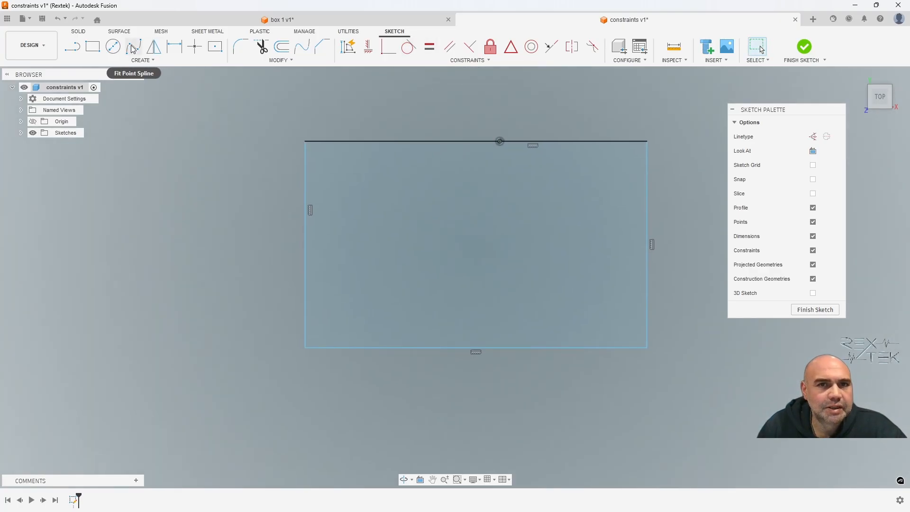
- Draw a large circle left of the rectangle and a smaller 200 mm diameter circle below it
click(113, 46)
click(80, 205)
click(158, 234)
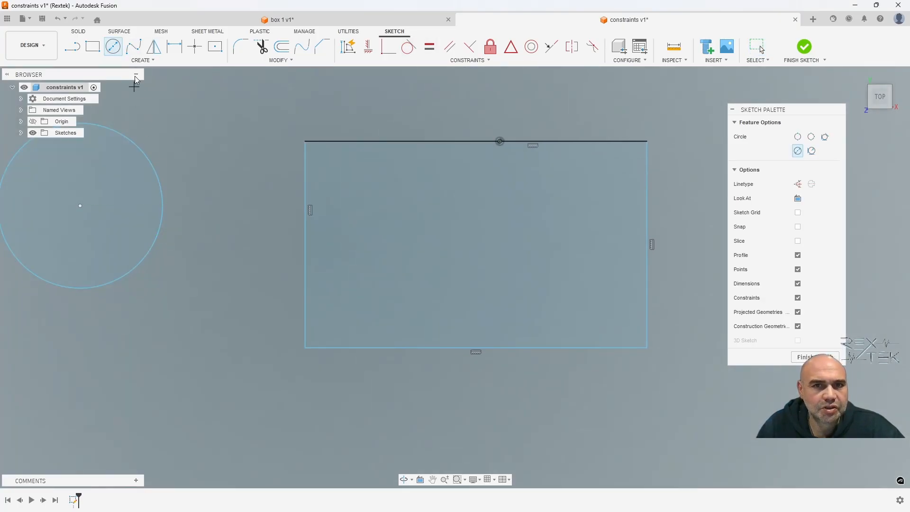
click(167, 380)
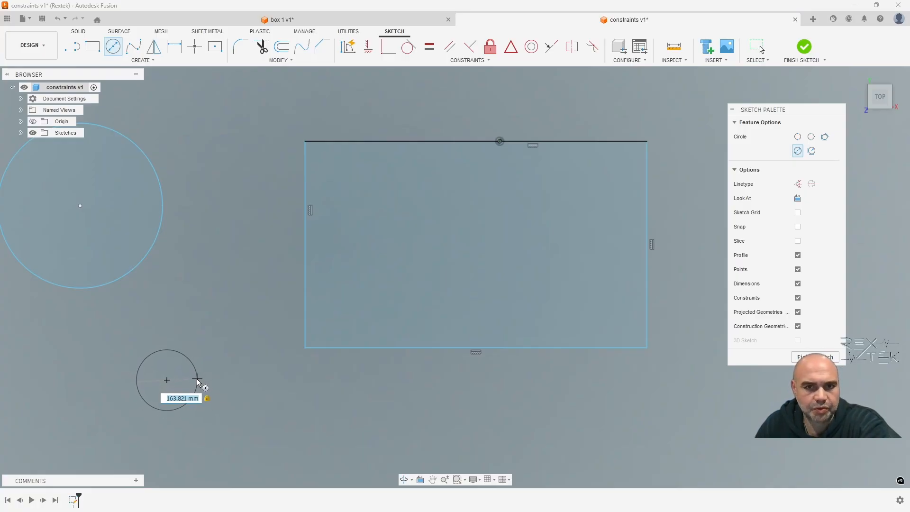
text(200)
key(Return)
key(Escape)
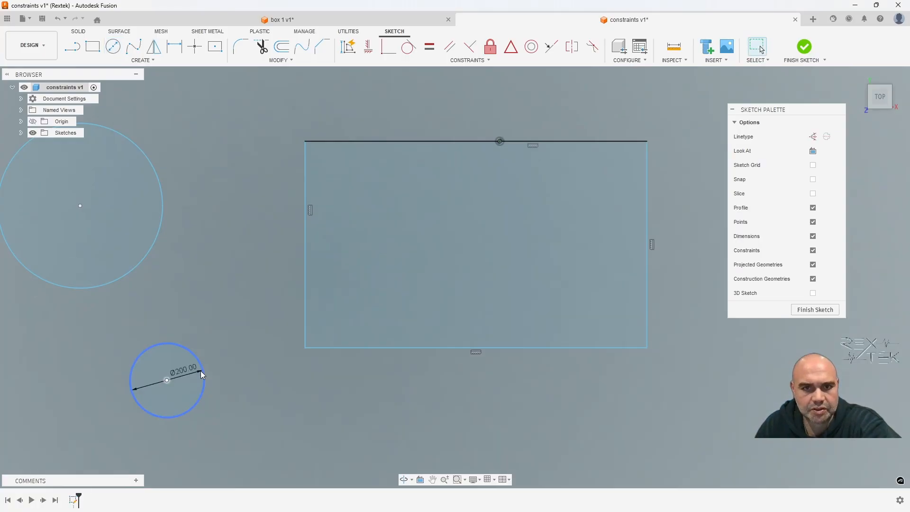
- Apply an equal constraint between the dimensioned 200 mm circle and the larger circle above it
middle_drag(214, 363, 363, 339)
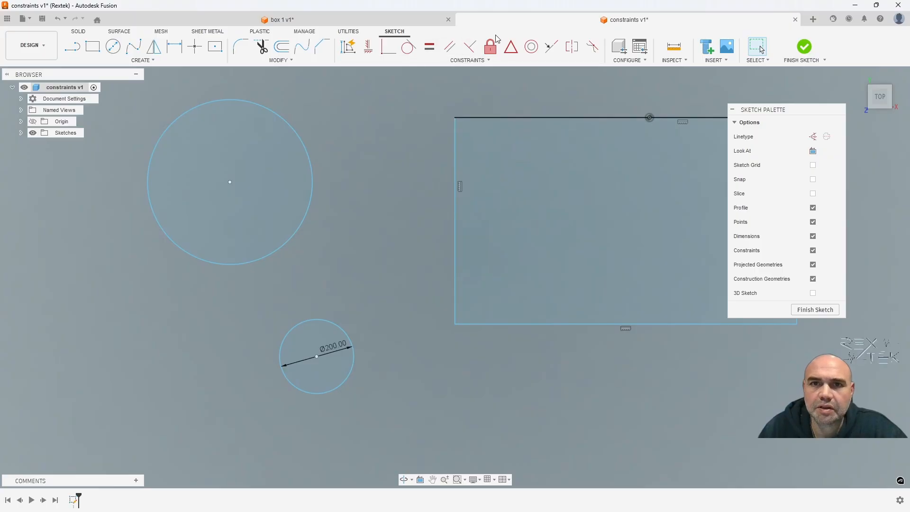
click(430, 46)
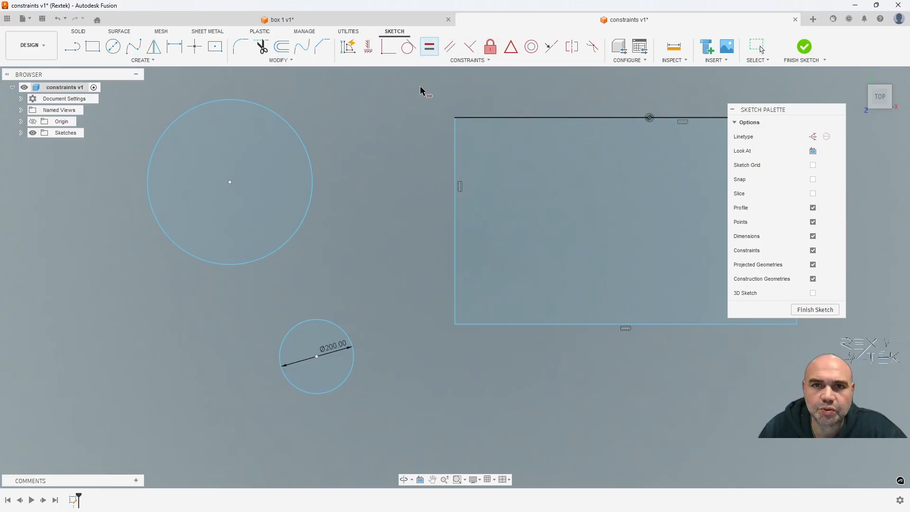
click(347, 338)
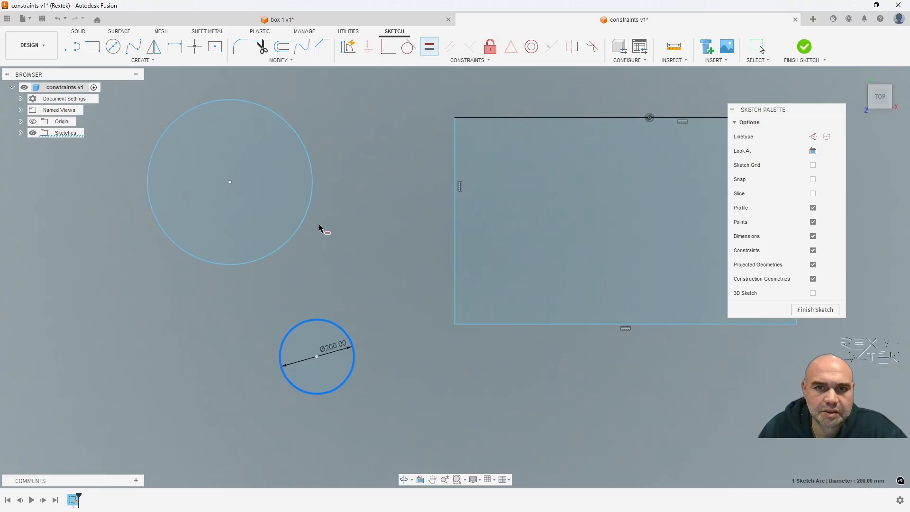
click(311, 197)
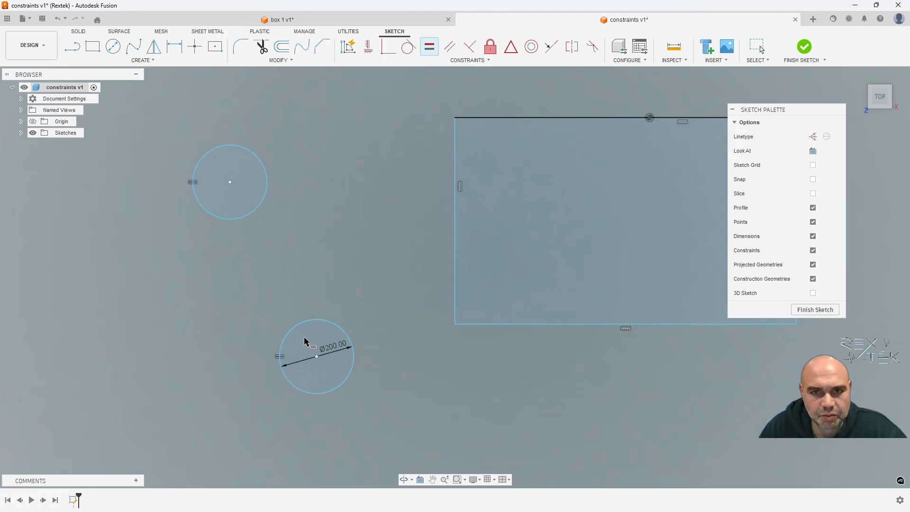
- Set the lower circle's diameter dimension to 250 mm
click(328, 346)
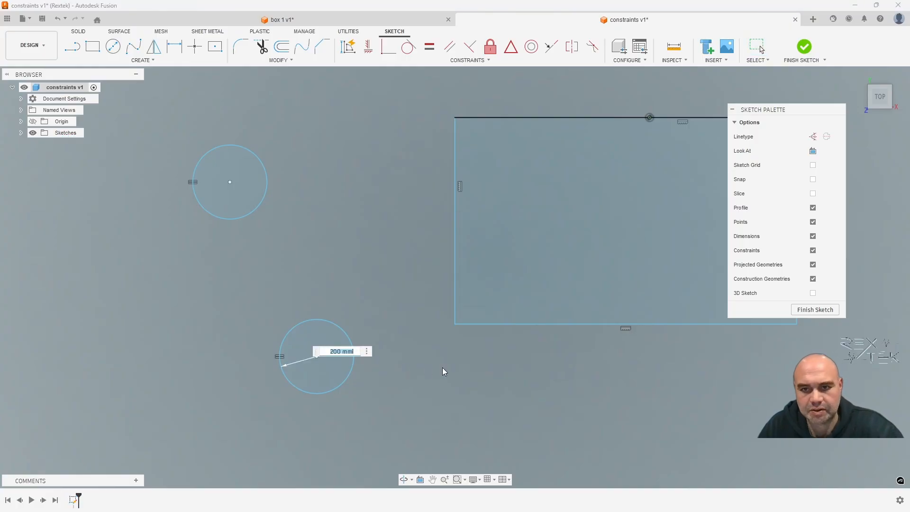
text(250)
key(Return)
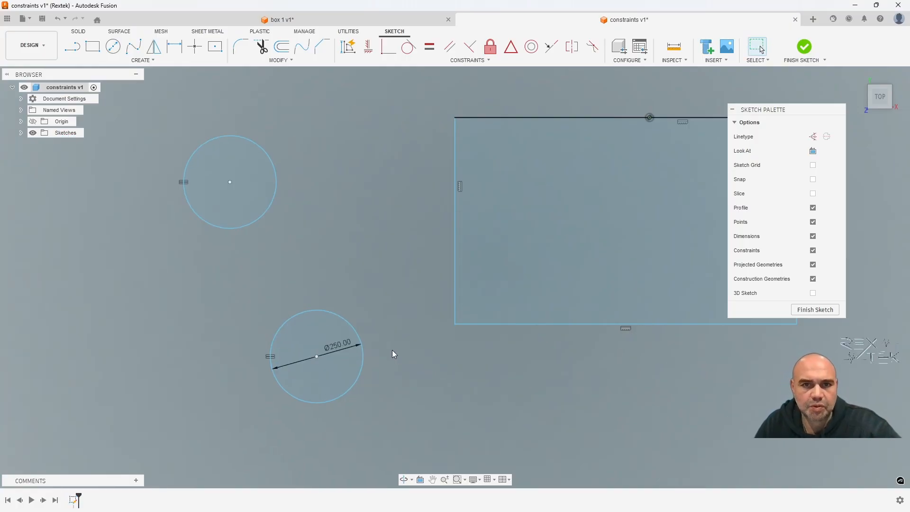
- Delete the horizontal and vertical constraints from all four sides of the rectangle
middle_drag(411, 360, 355, 396)
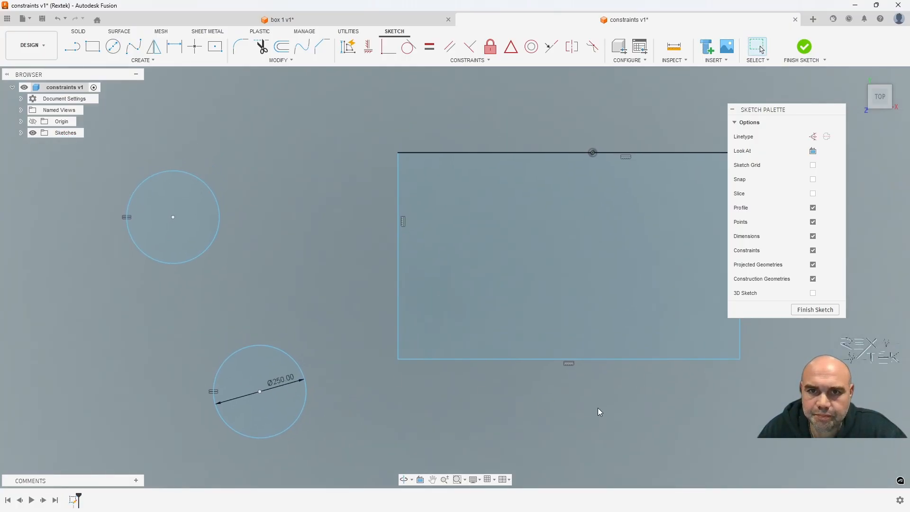
scroll(506, 365, down, 2)
middle_drag(506, 365, 538, 349)
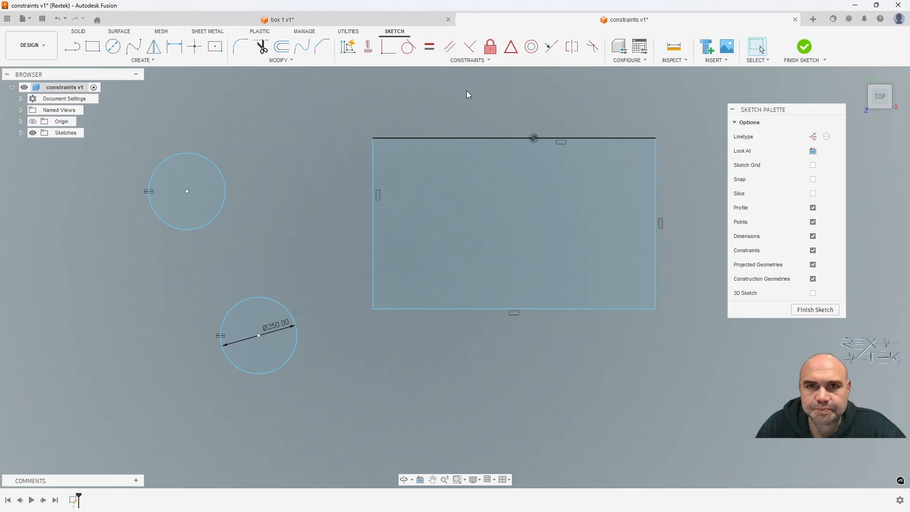
click(379, 195)
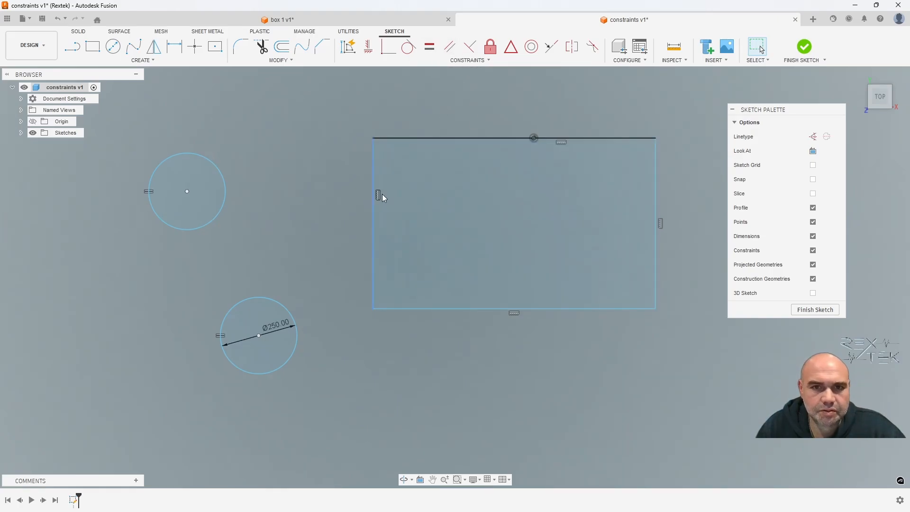
key(Delete)
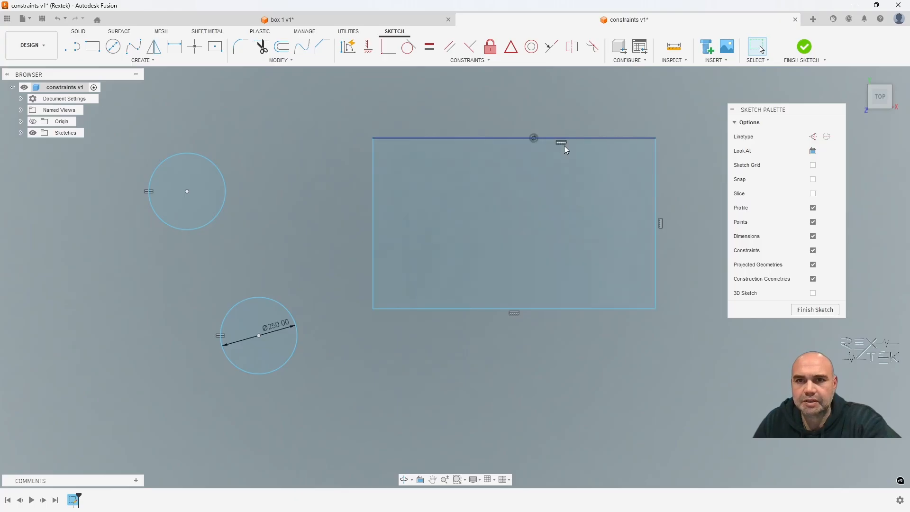
click(564, 144)
key(Delete)
click(663, 225)
key(Delete)
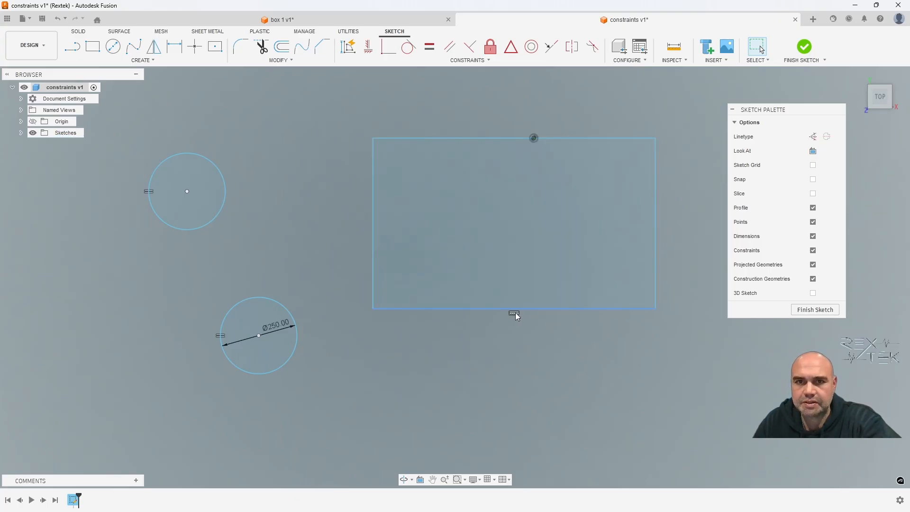
click(515, 313)
key(Delete)
- Apply parallel constraints between the rectangle's upper and lower sides and between its left and right sides
click(449, 48)
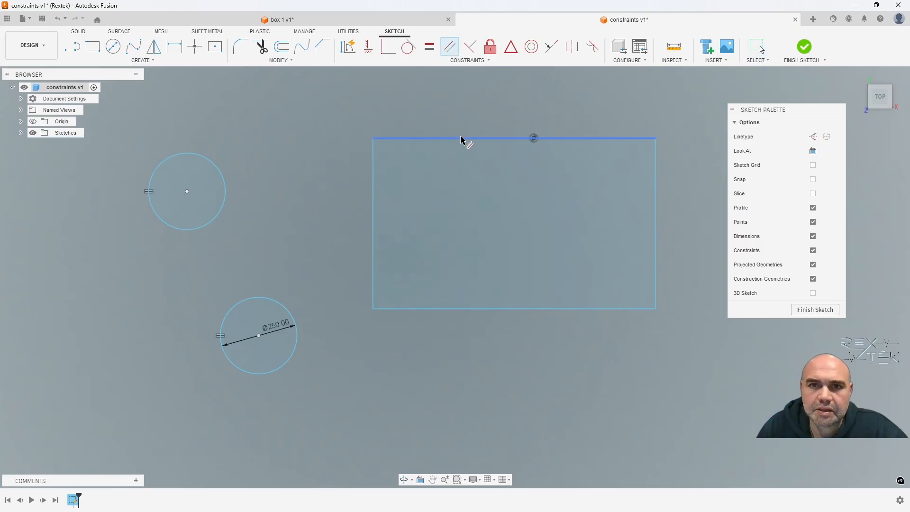
click(463, 139)
click(461, 310)
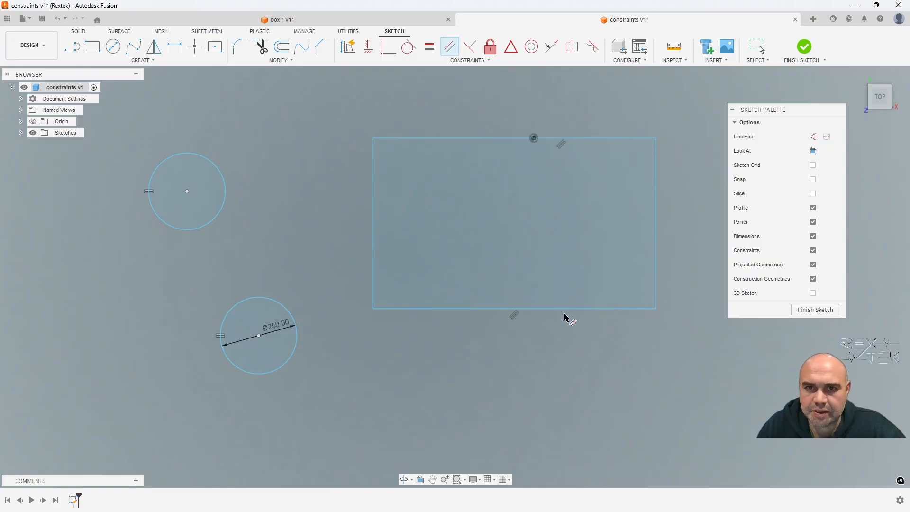
click(656, 249)
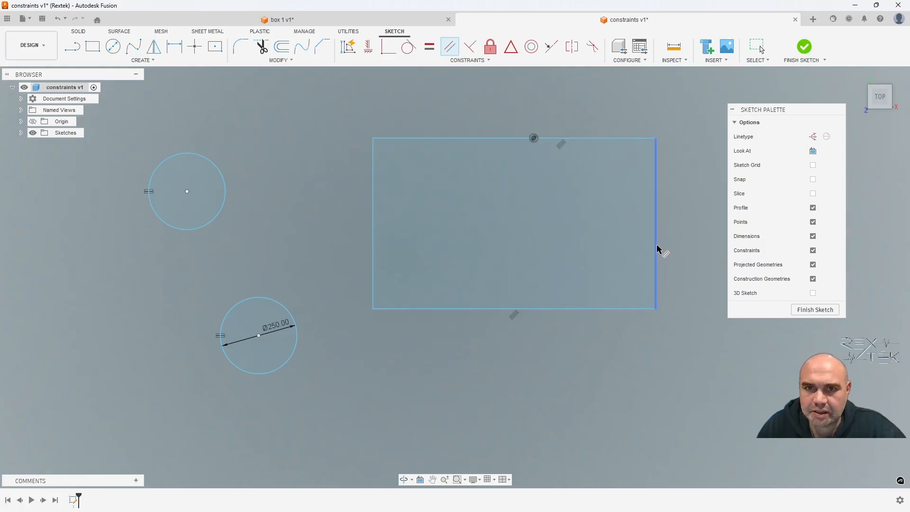
click(374, 258)
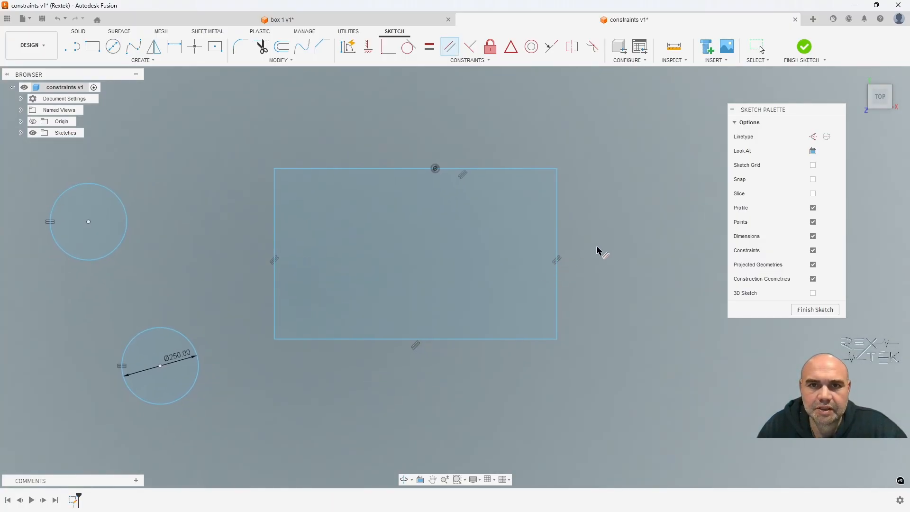
- Apply a perpendicular constraint between the rectangle's right side and its lower side
click(467, 48)
middle_drag(594, 270, 611, 264)
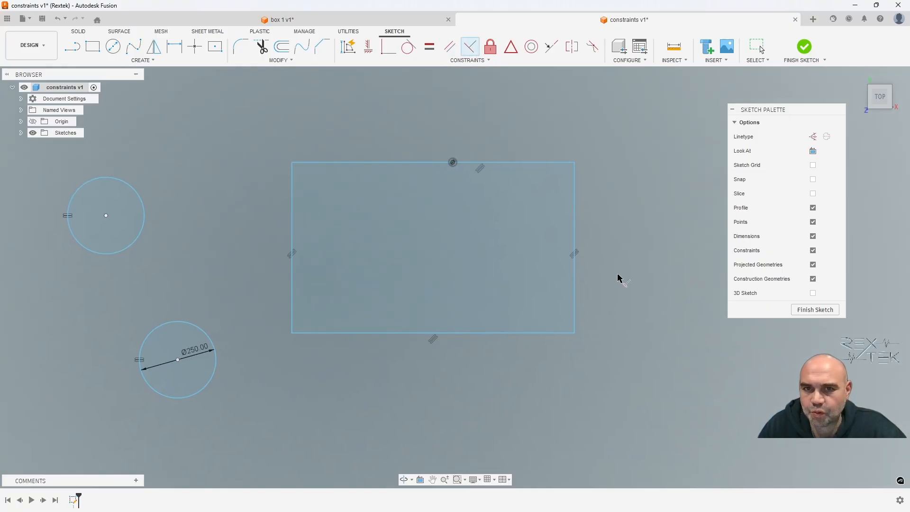
click(575, 288)
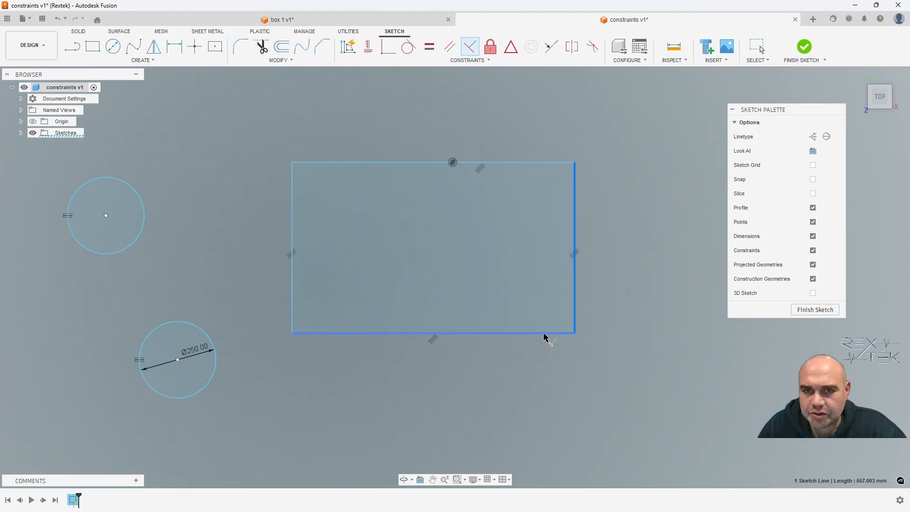
click(544, 333)
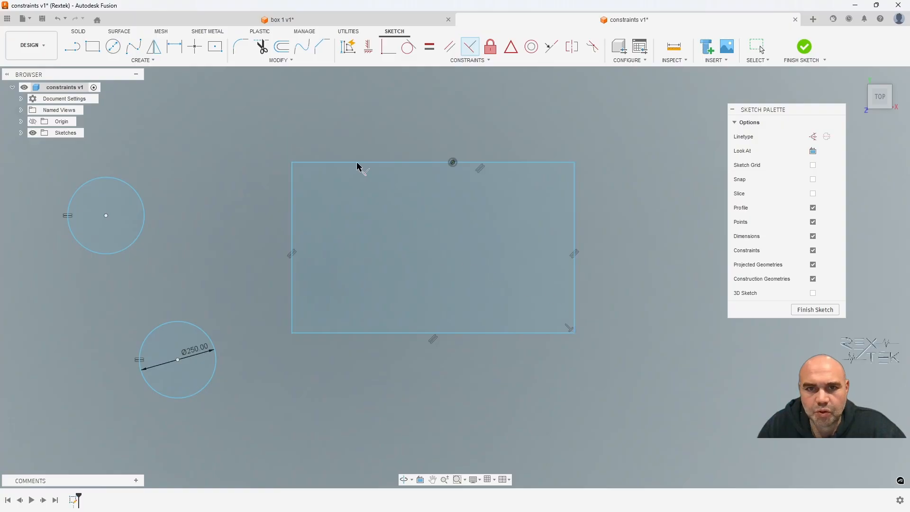
- Try to apply a perpendicular constraint between the rectangle's upper side and its left side
click(332, 163)
click(295, 196)
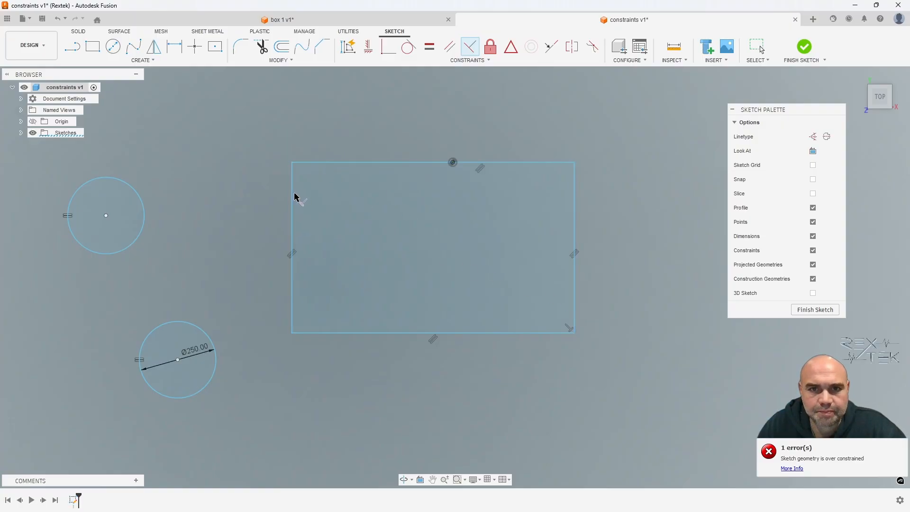
middle_drag(701, 361, 725, 375)
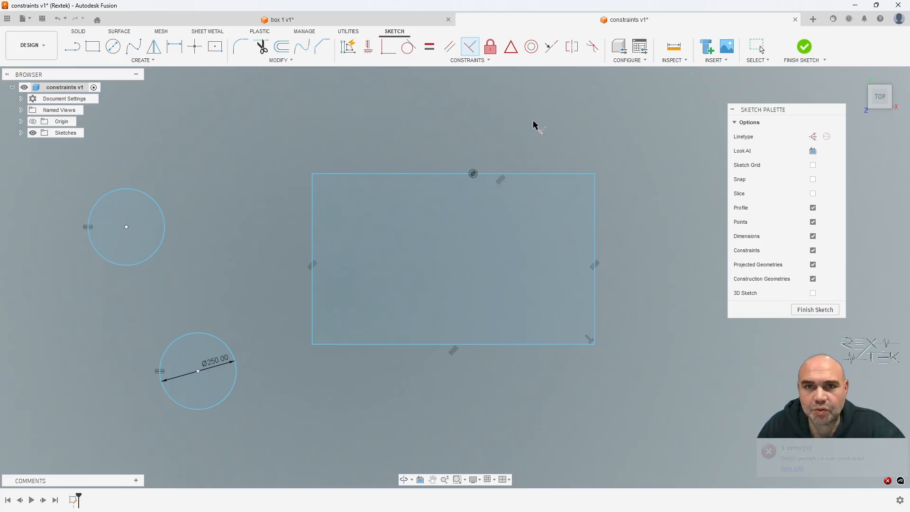
key(Escape)
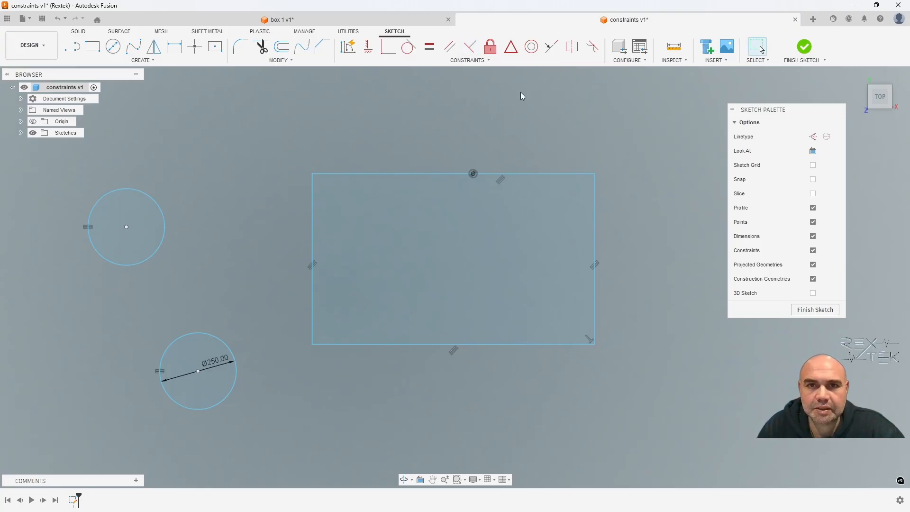
- Fix the rectangle's lower side in place and unfix it again
click(490, 47)
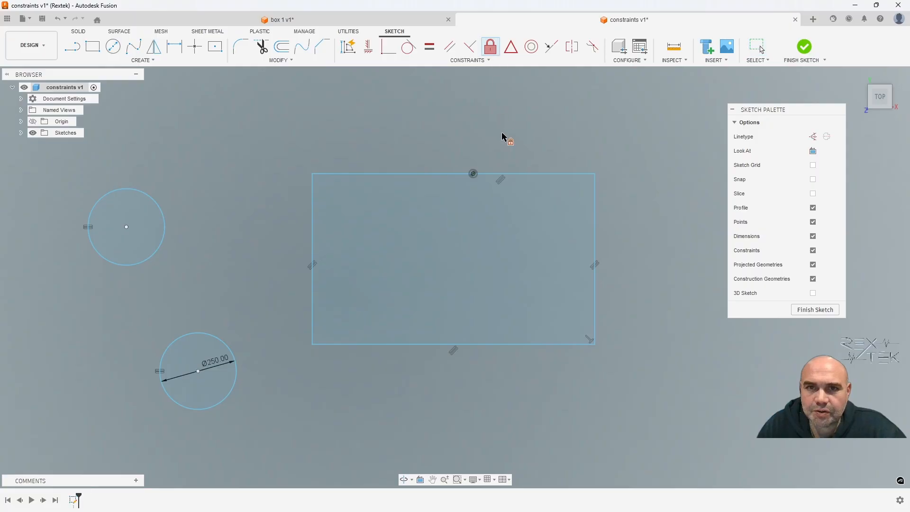
click(489, 345)
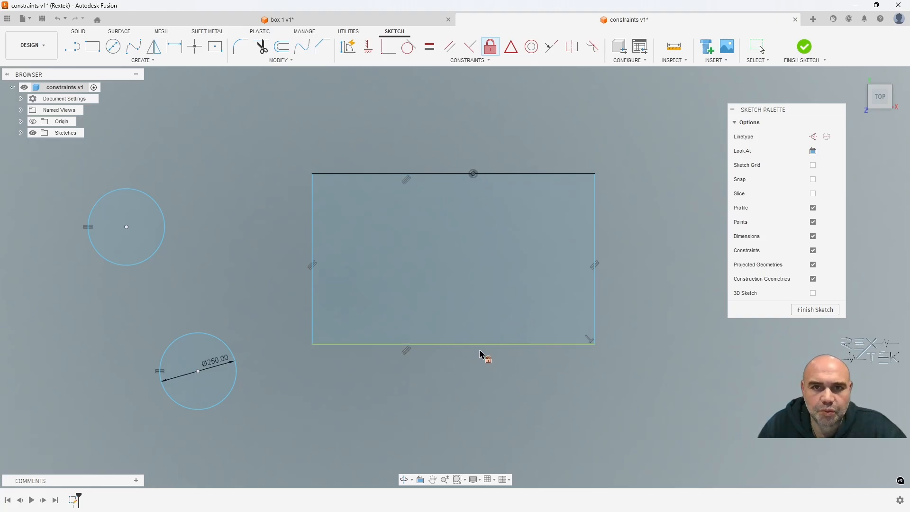
key(Escape)
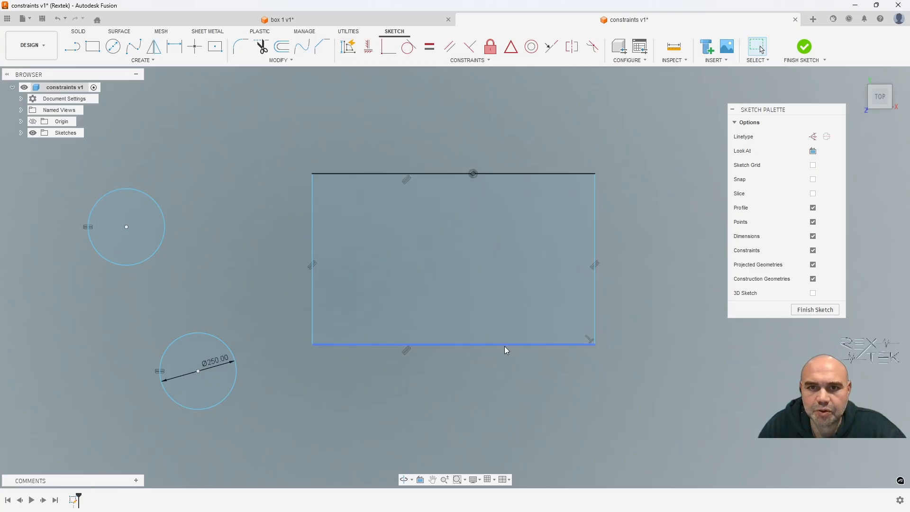
right_click(480, 343)
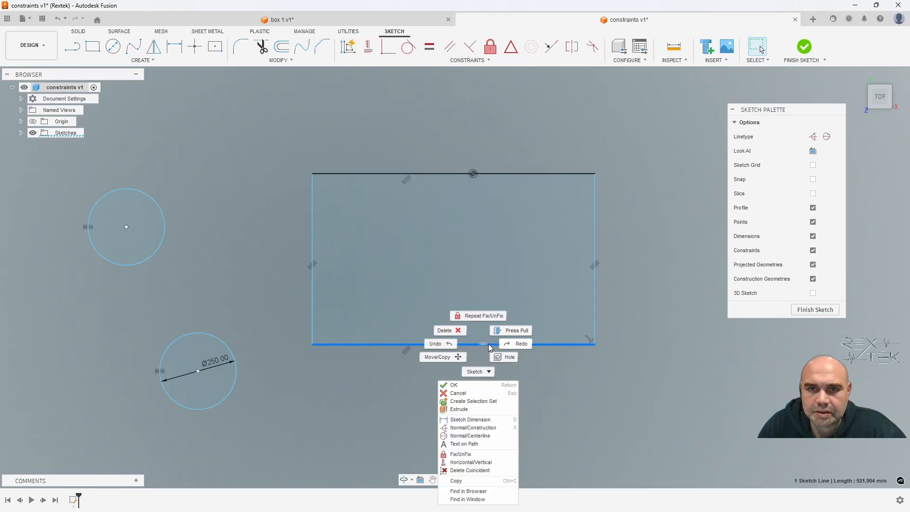
click(486, 455)
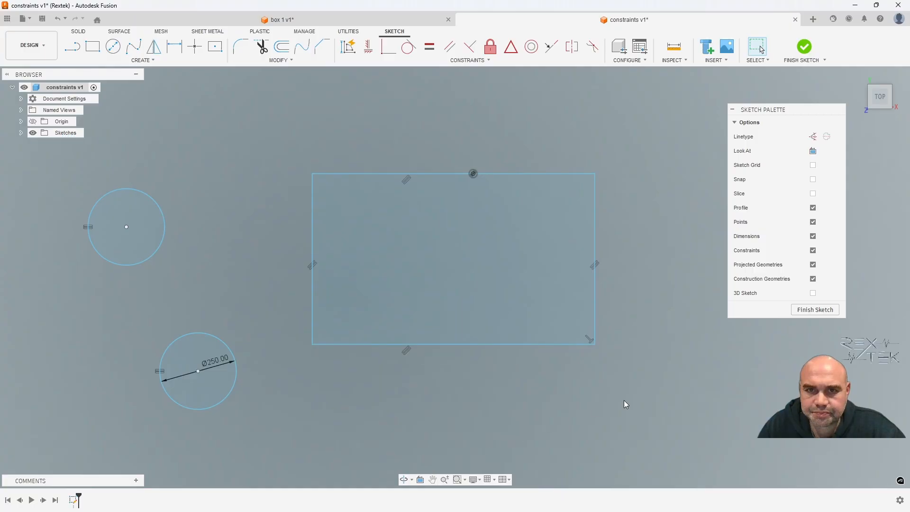
- Draw one circle centred on the midpoint of the rectangle's left side and another centred off-midpoint on its lower side
click(510, 47)
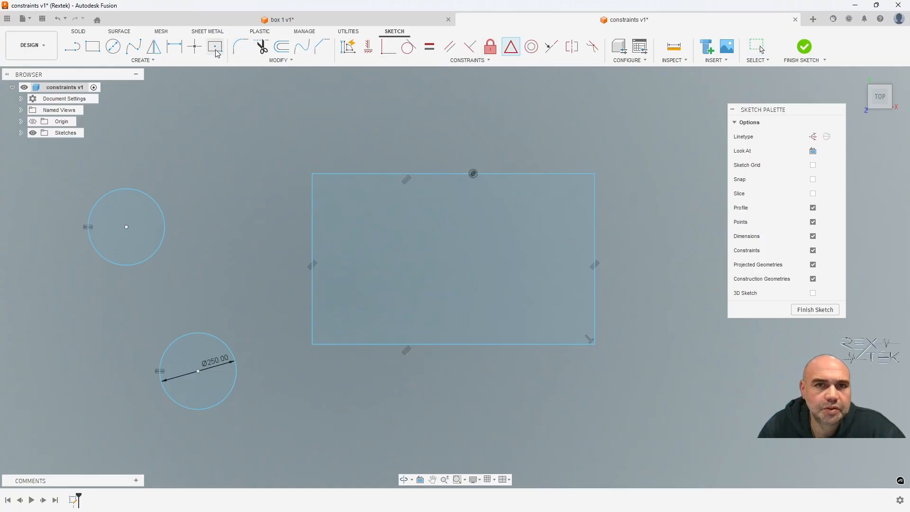
click(194, 47)
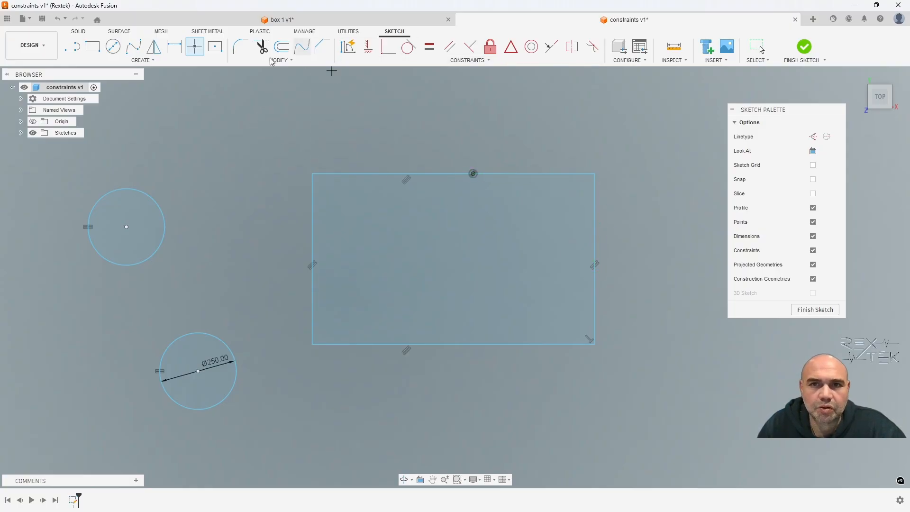
click(92, 46)
click(112, 50)
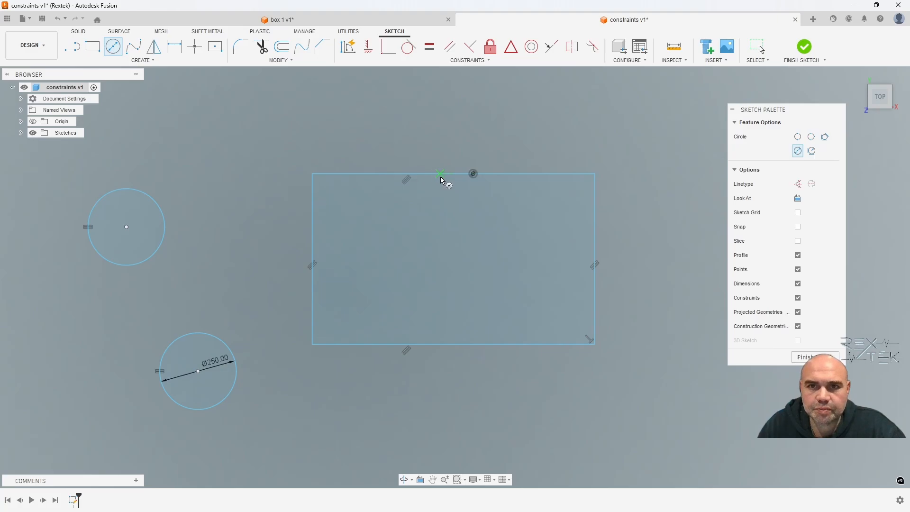
click(312, 259)
click(357, 248)
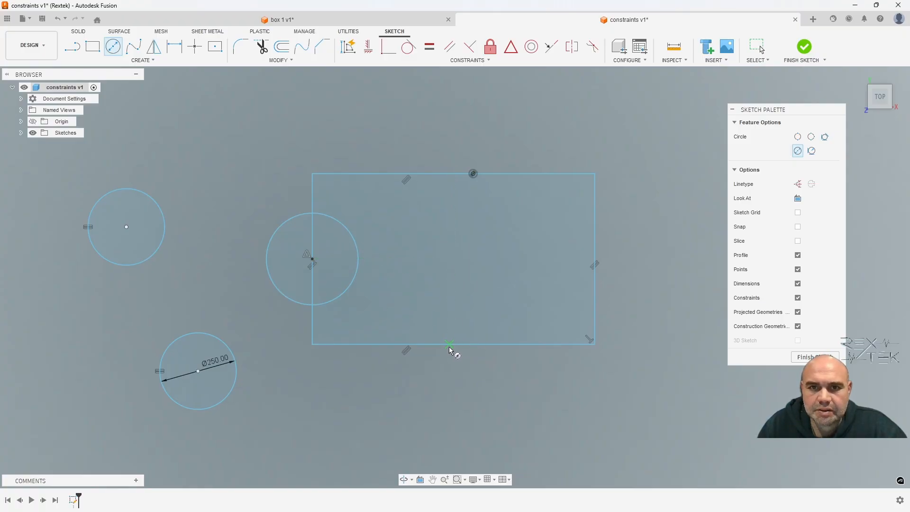
click(390, 344)
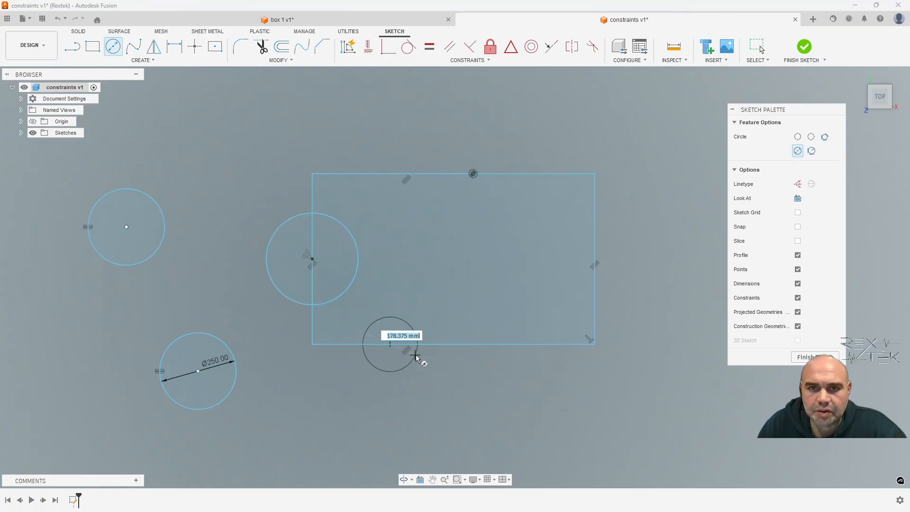
click(432, 348)
- Apply a midpoint constraint between the lower circle's centre and the rectangle's lower side
click(511, 45)
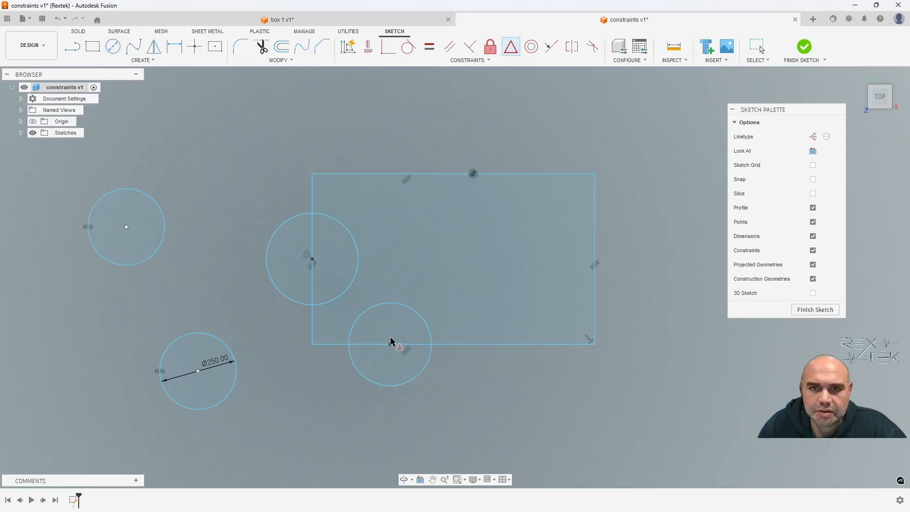
click(390, 344)
click(462, 345)
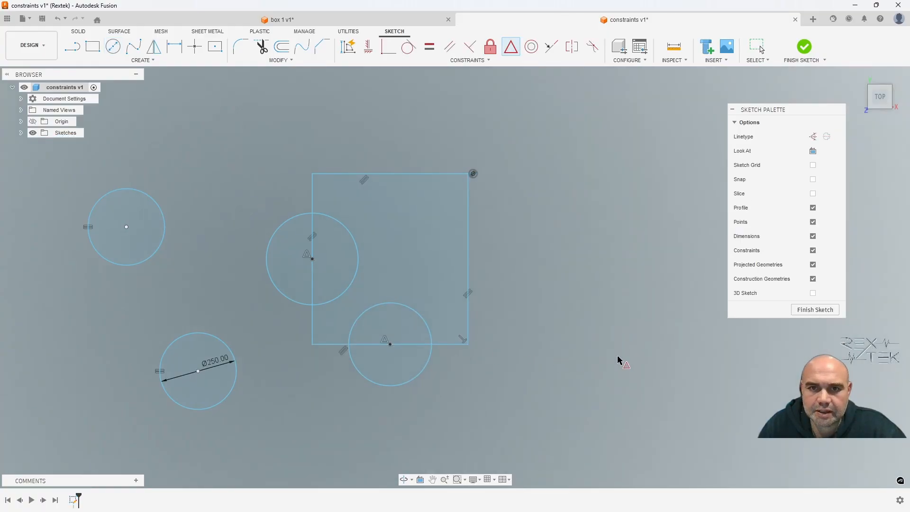
- Apply a concentric constraint between the two equal 250 mm circles left of the rectangle
click(534, 47)
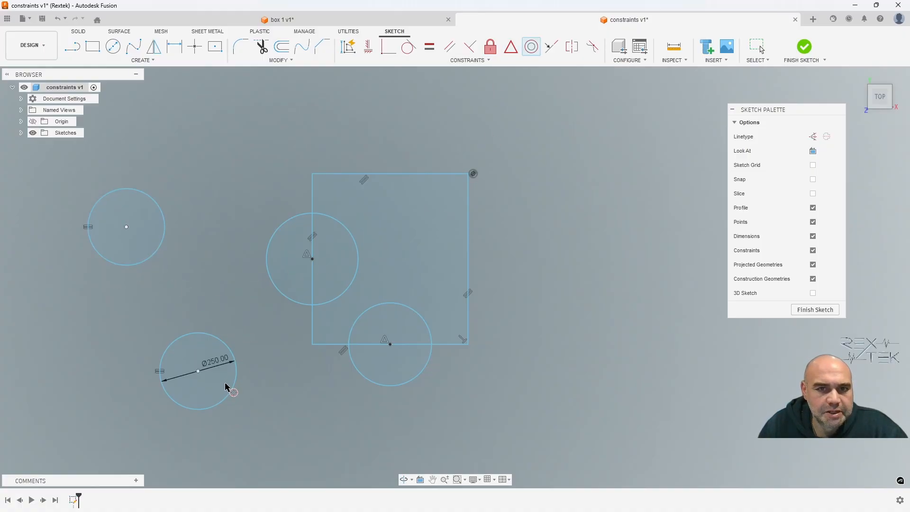
click(165, 241)
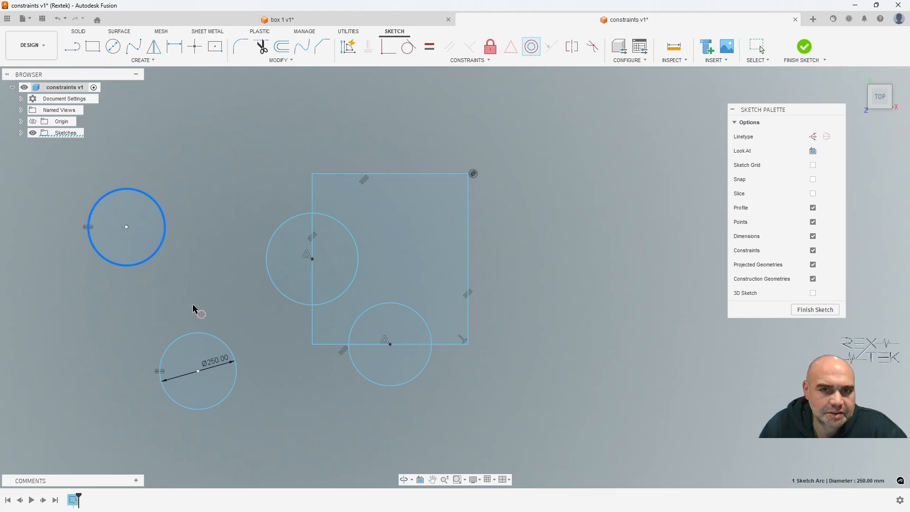
click(209, 337)
scroll(135, 240, up, 3)
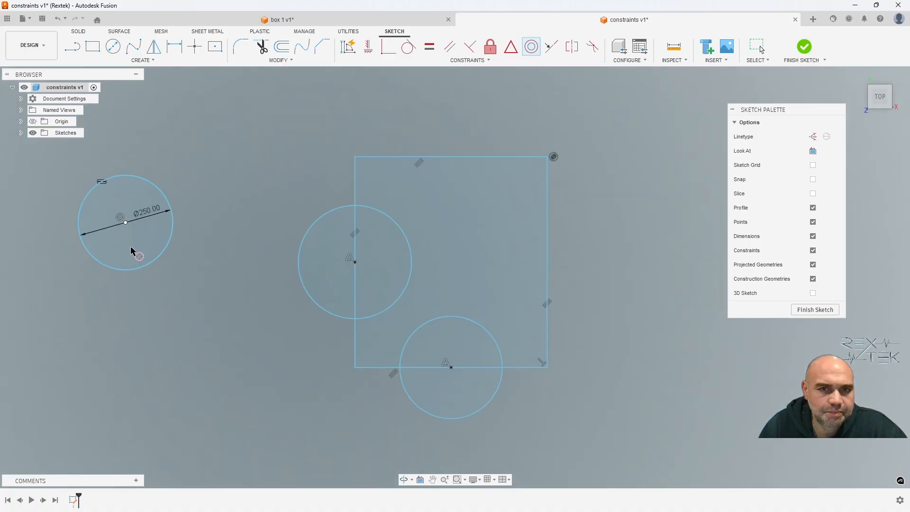
middle_drag(136, 239, 189, 299)
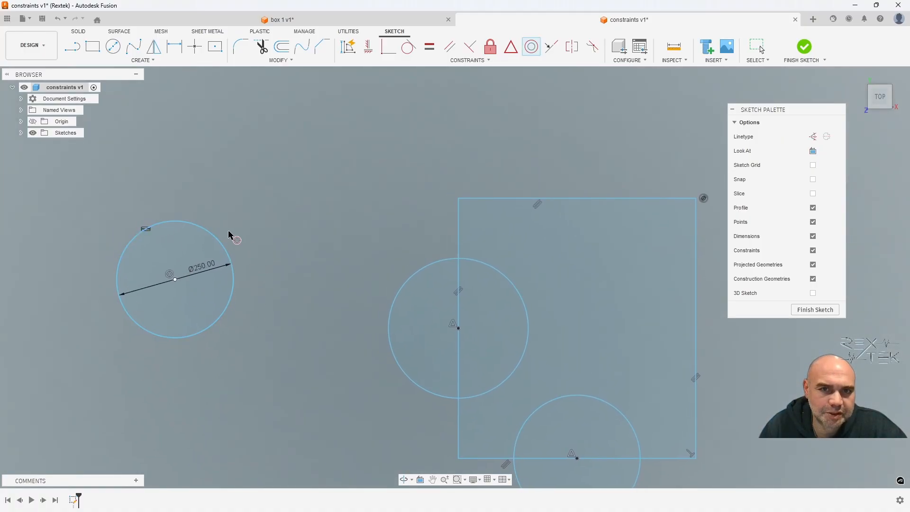
key(Escape)
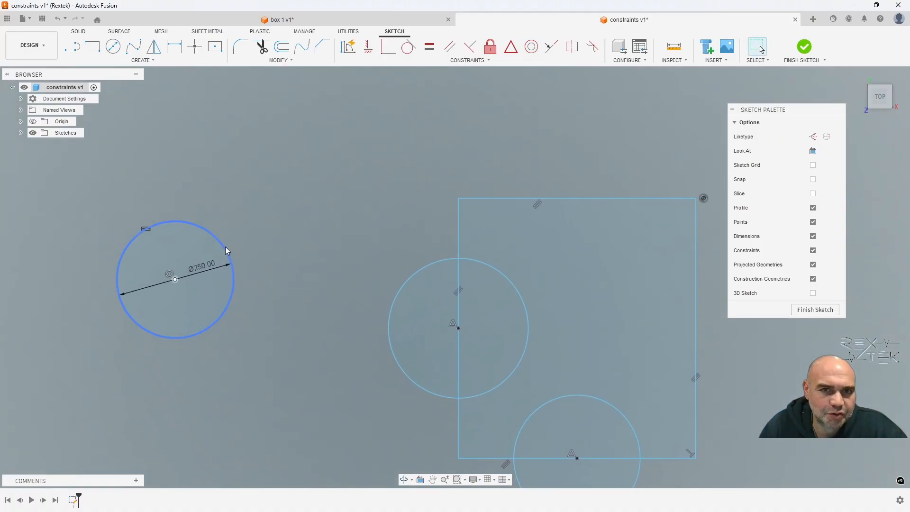
- Delete the equal constraint between the two concentric circles and set the dimensioned circle's diameter to 300 mm
click(226, 247)
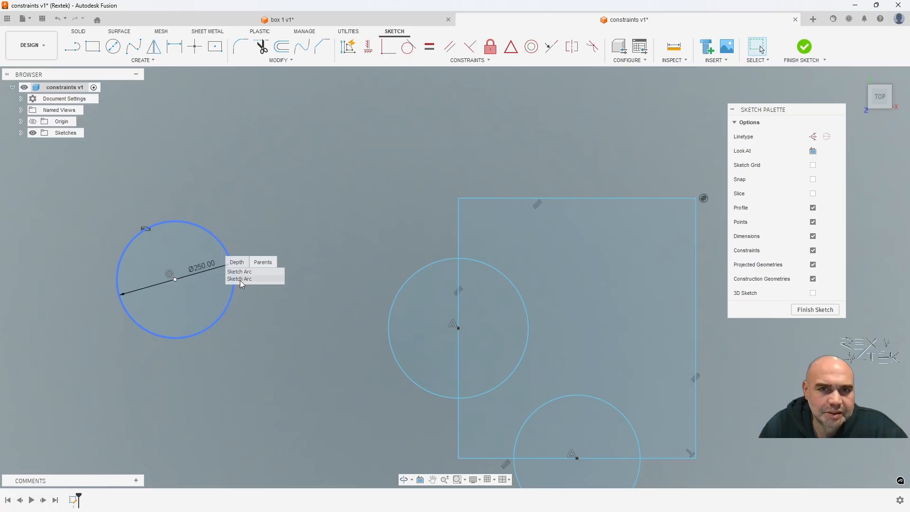
click(152, 232)
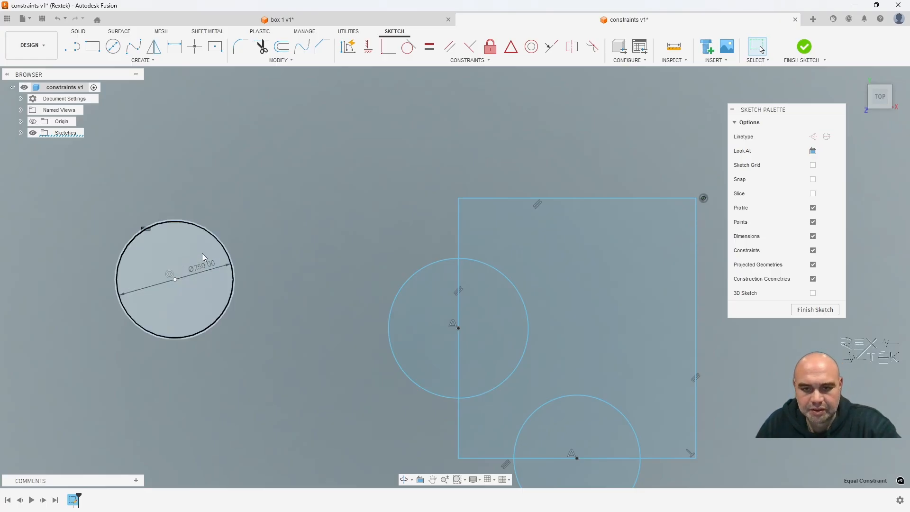
double_click(207, 267)
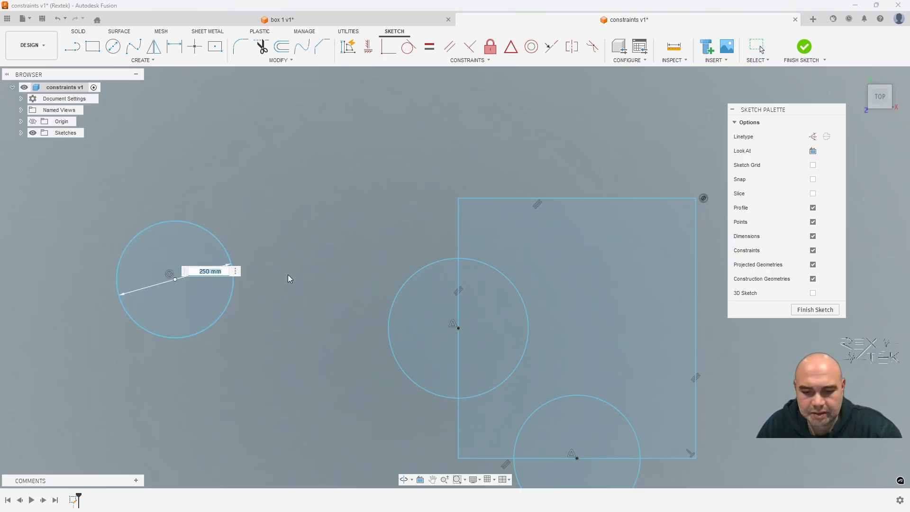
text(300)
key(Return)
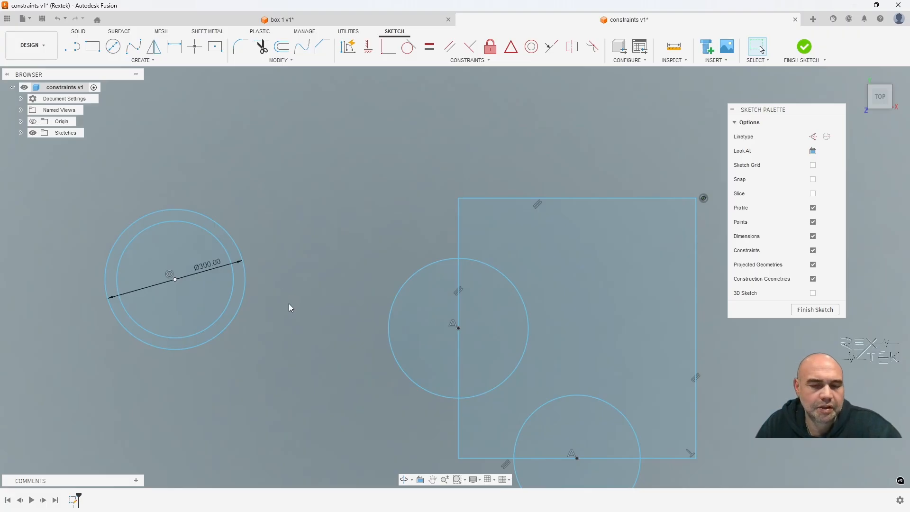
- Draw a separate horizontal line to the right of the rectangle, level with the rectangle's upper side
mouse_move(308, 283)
middle_down()
mouse_move(410, 266)
mouse_move(308, 316)
middle_up()
scroll(357, 237, down, 2)
scroll(308, 315, down, 1)
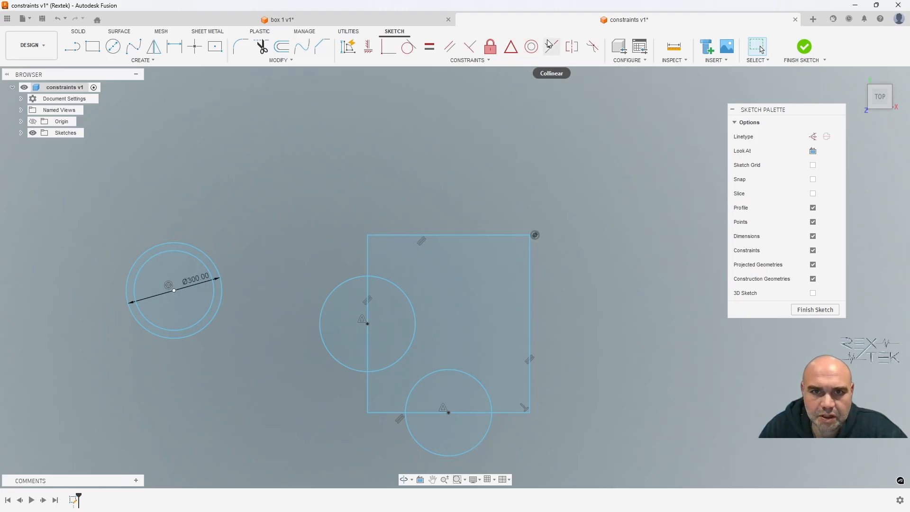
middle_drag(565, 253, 402, 204)
click(72, 46)
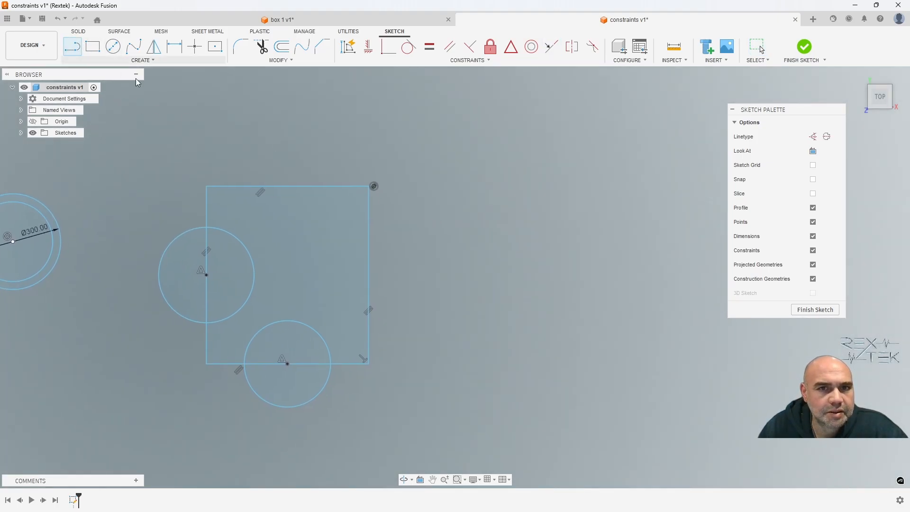
click(431, 186)
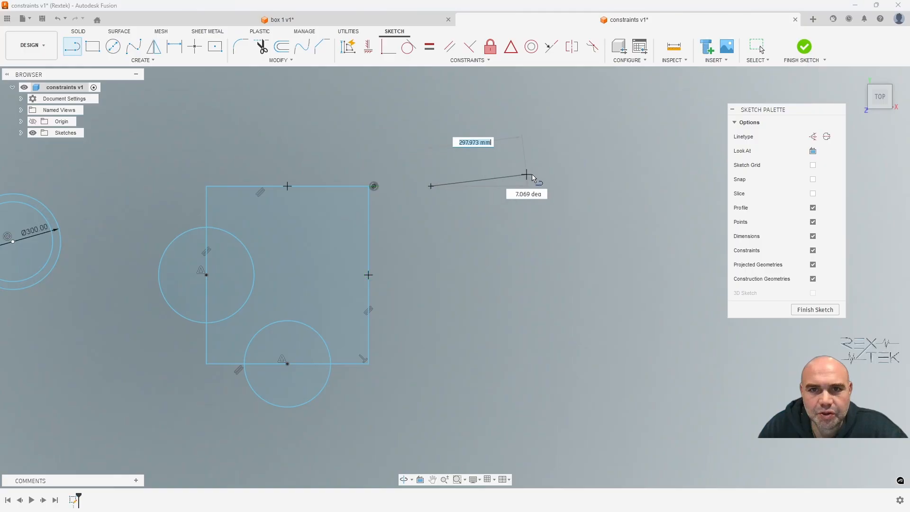
click(554, 186)
key(Escape)
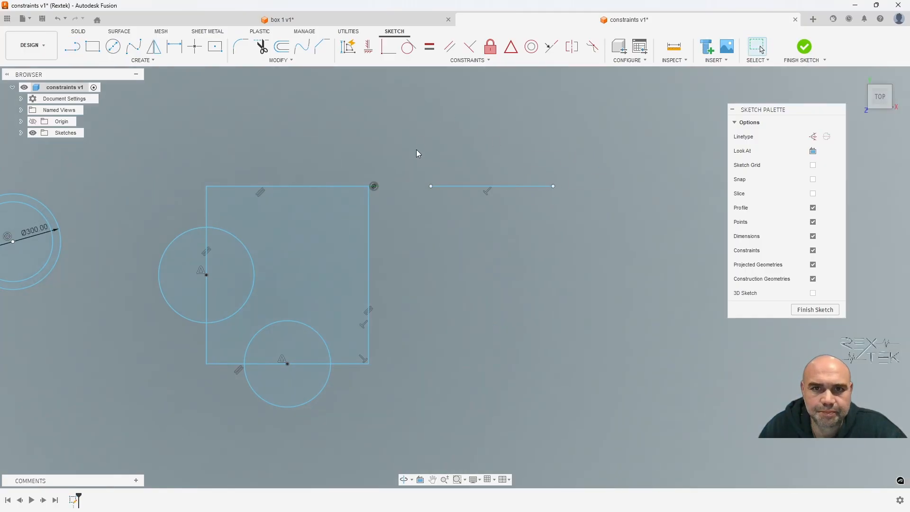
- Draw another horizontal line higher up beside the rectangle, and delete the line that is level with the rectangle's upper side
click(72, 46)
click(428, 135)
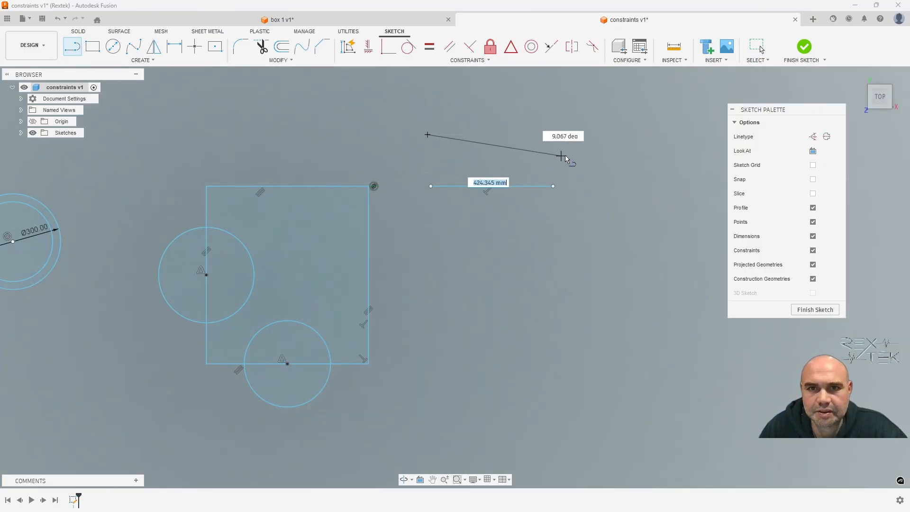
click(572, 135)
key(Escape)
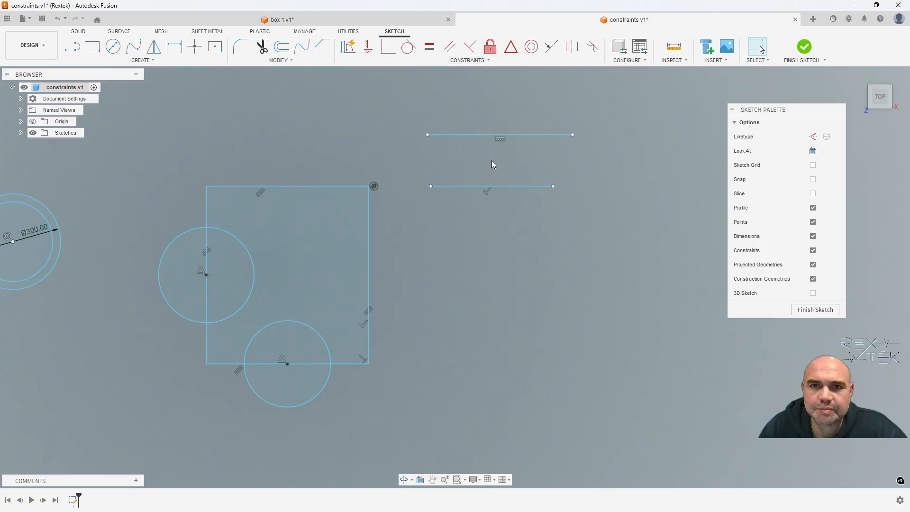
click(504, 185)
key(Delete)
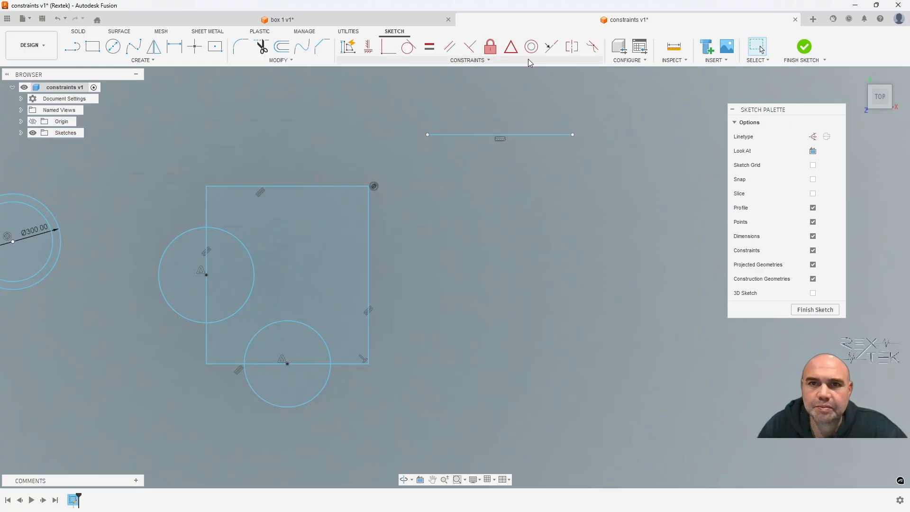
- Apply a collinear constraint between the rectangle's upper side and the separate horizontal line
click(550, 47)
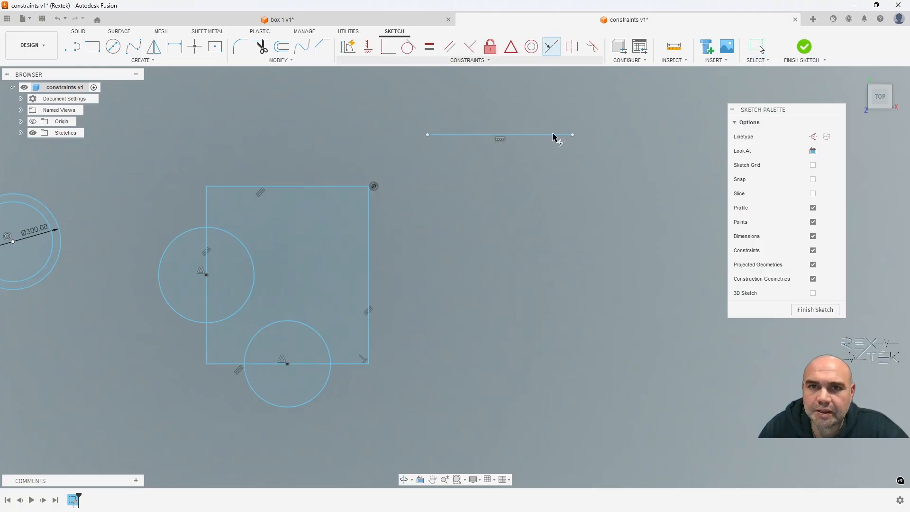
click(332, 186)
click(498, 136)
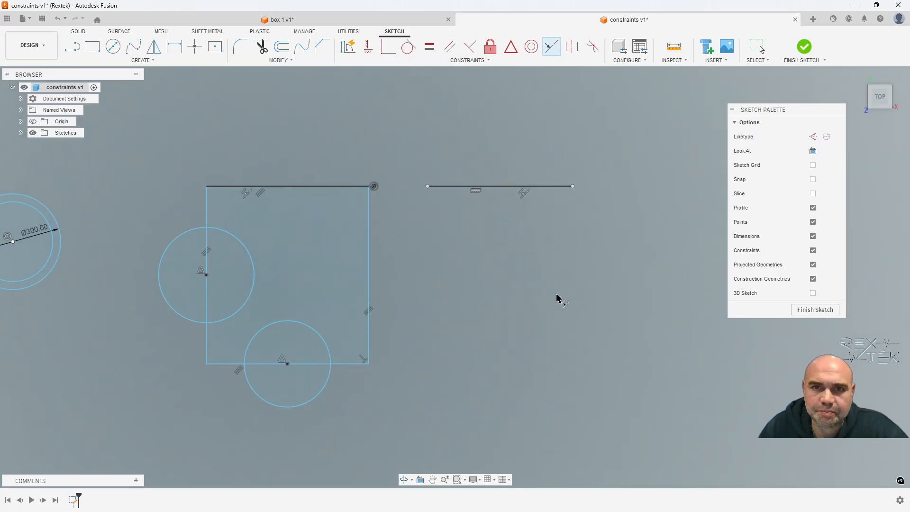
middle_drag(555, 284, 624, 289)
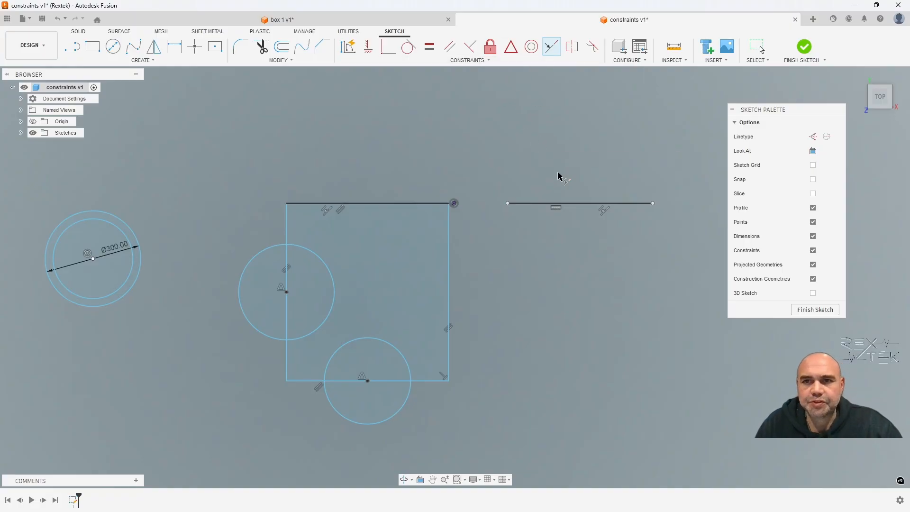
middle_drag(480, 311, 537, 292)
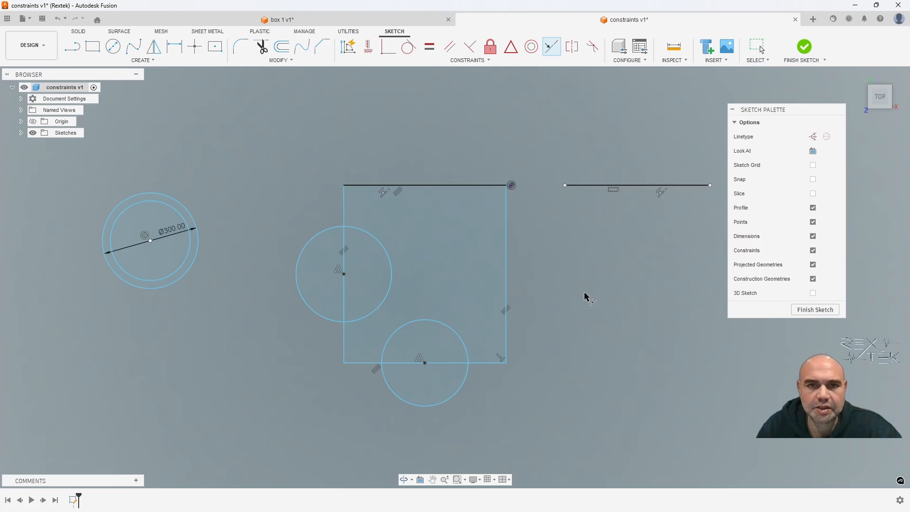
scroll(585, 297, down, 1)
mouse_move(583, 294)
middle_down()
mouse_move(547, 288)
mouse_move(550, 281)
middle_up()
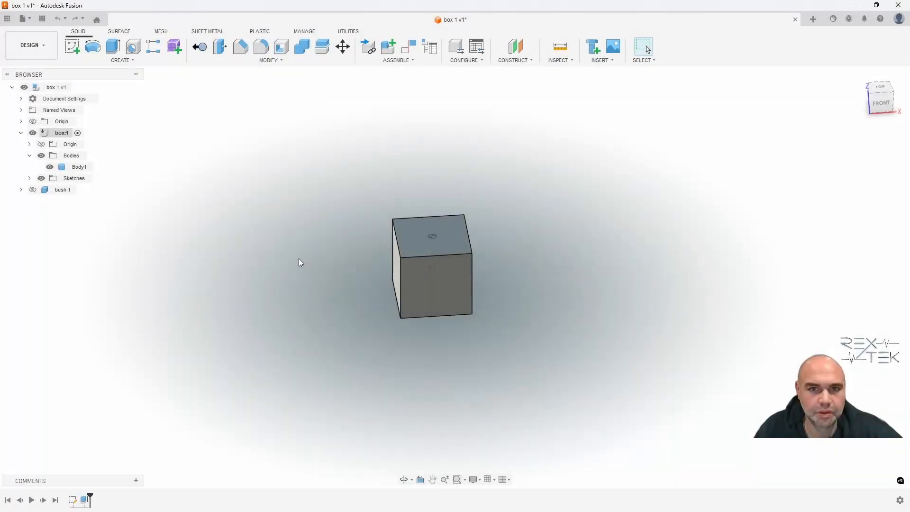
- In the box 1 design, expand the box and bush components and activate the top-level component
click(21, 133)
shift+middle_drag(246, 209, 309, 242)
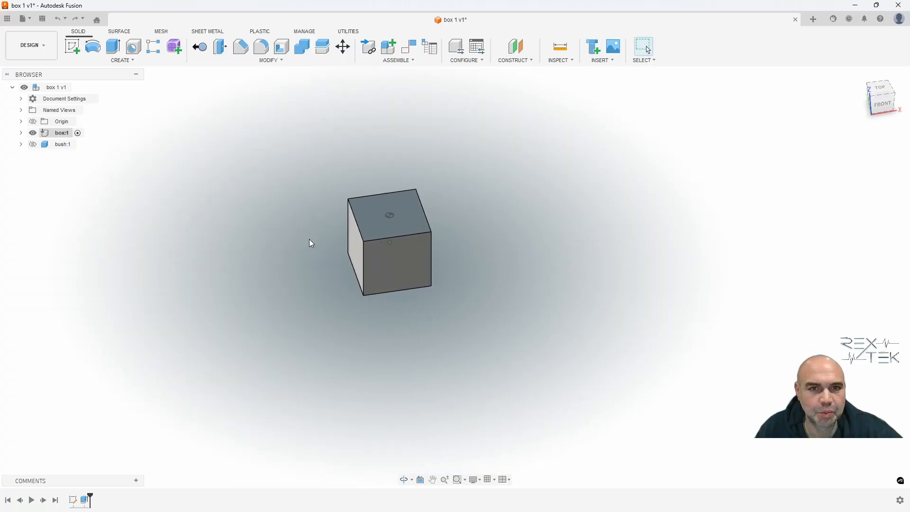
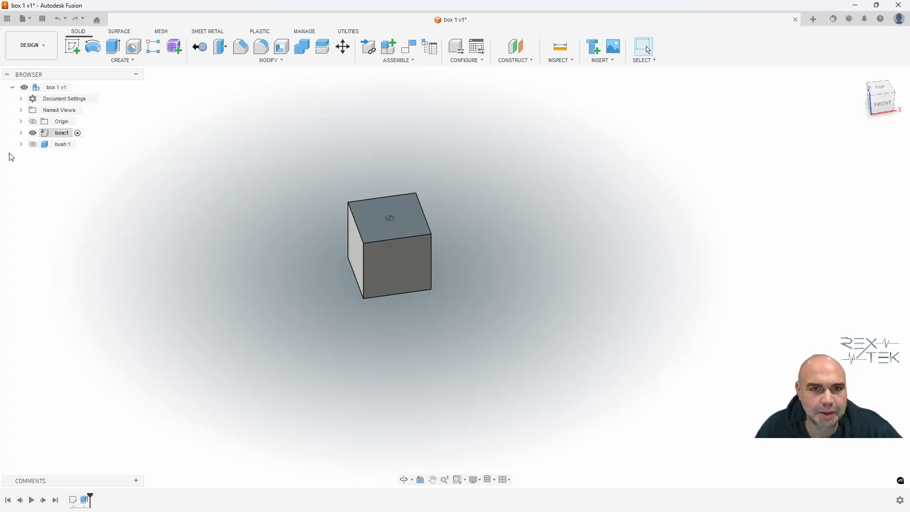
click(21, 133)
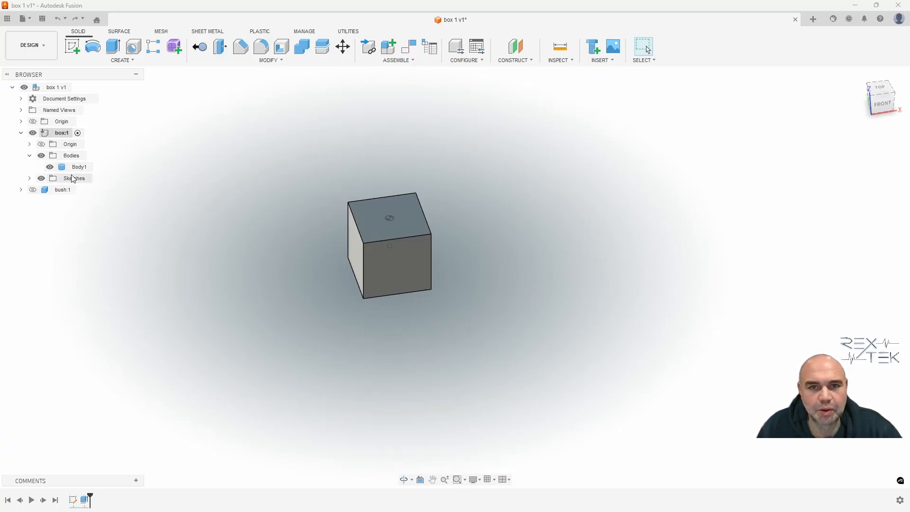
click(21, 189)
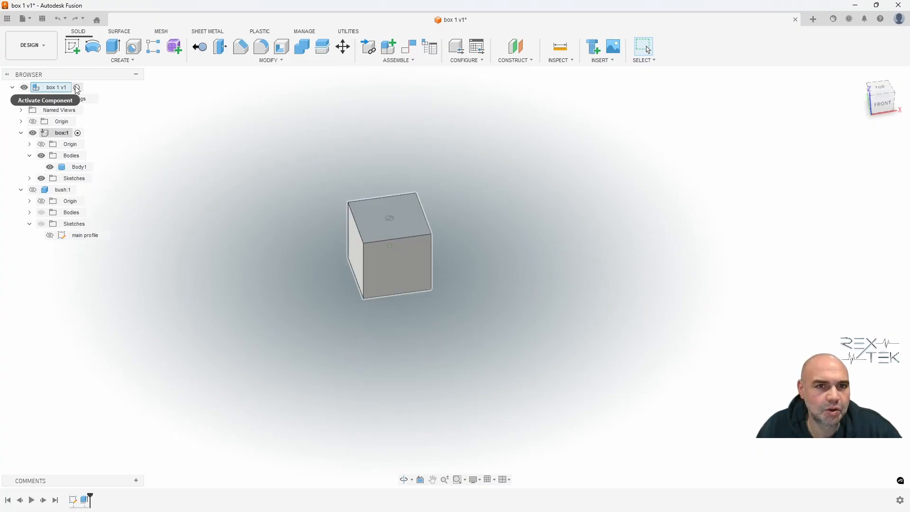
click(76, 89)
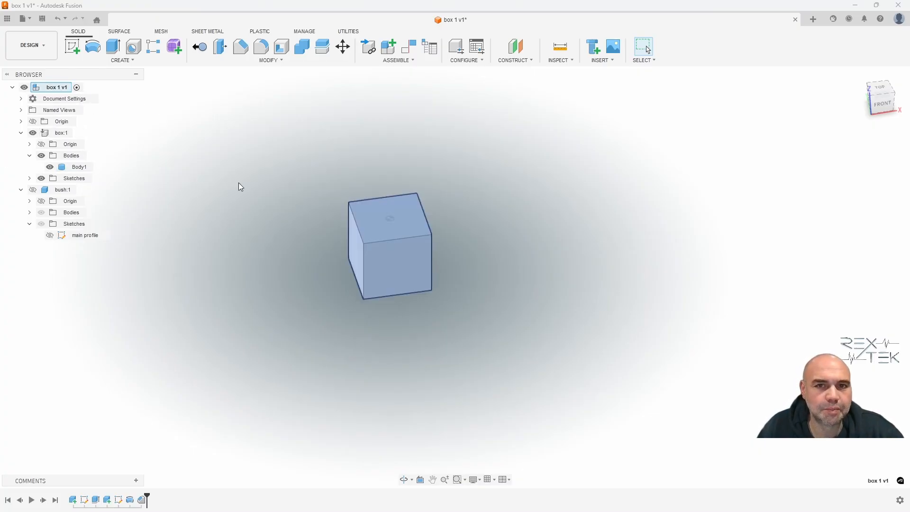
- Start a new sketch on the top face of the box
click(355, 214)
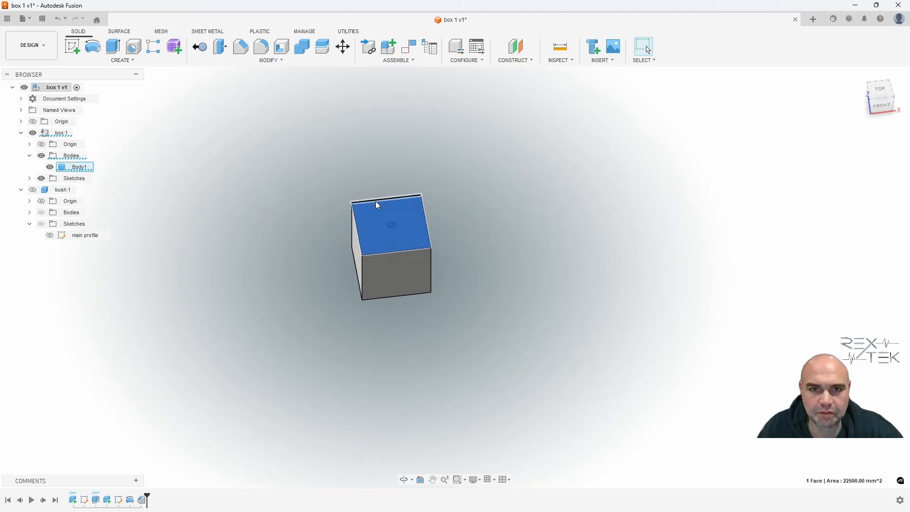
click(72, 46)
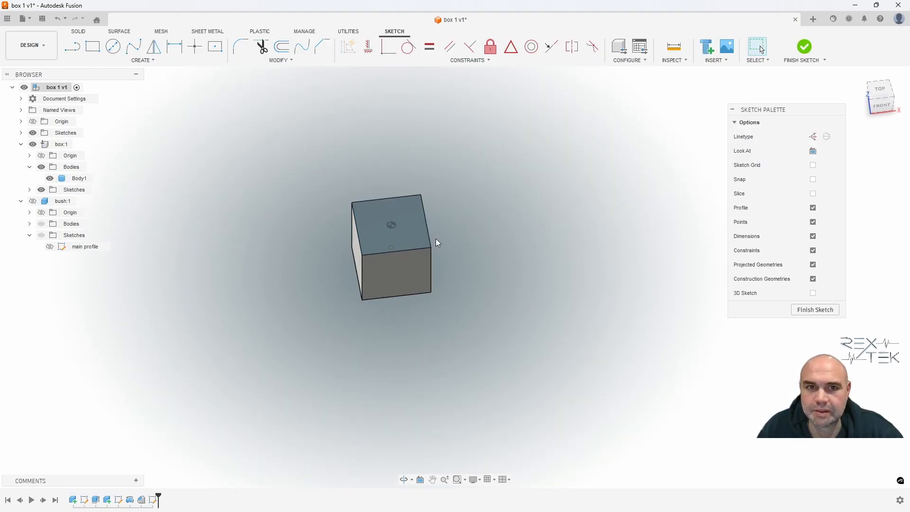
click(401, 236)
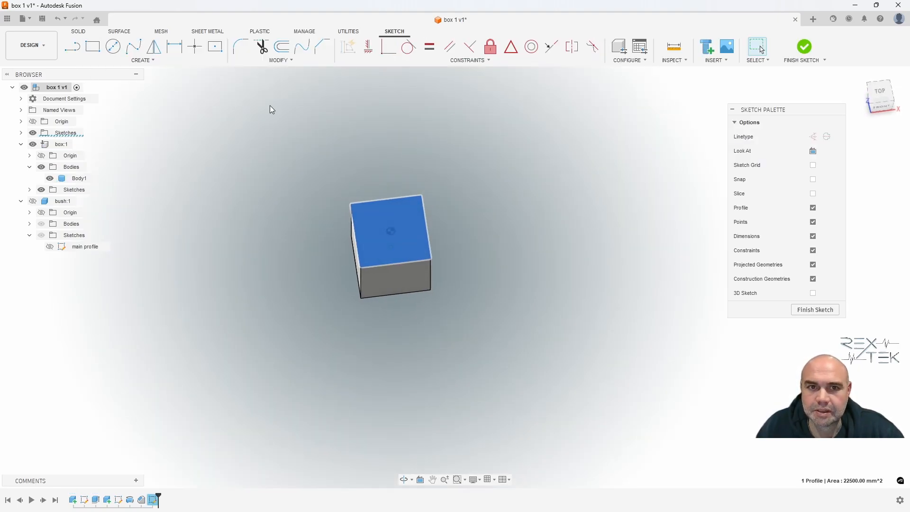
- Place the sketch text 'Welcome to my fusion tutorial' in a frame on the box's top face and finish the sketch
click(154, 60)
click(127, 169)
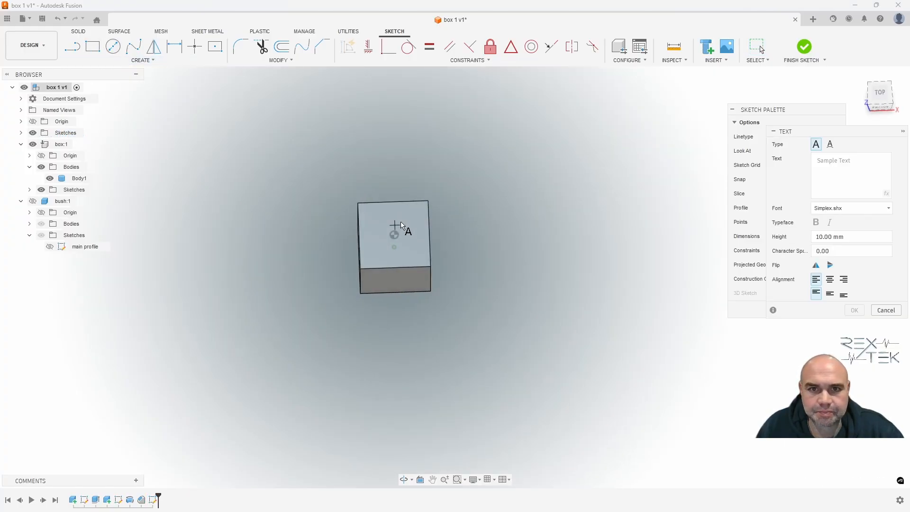
click(371, 211)
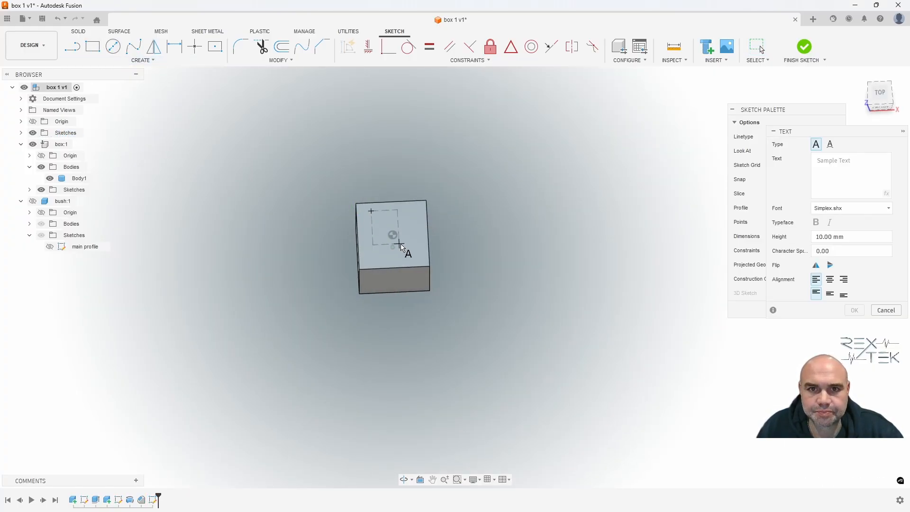
click(417, 256)
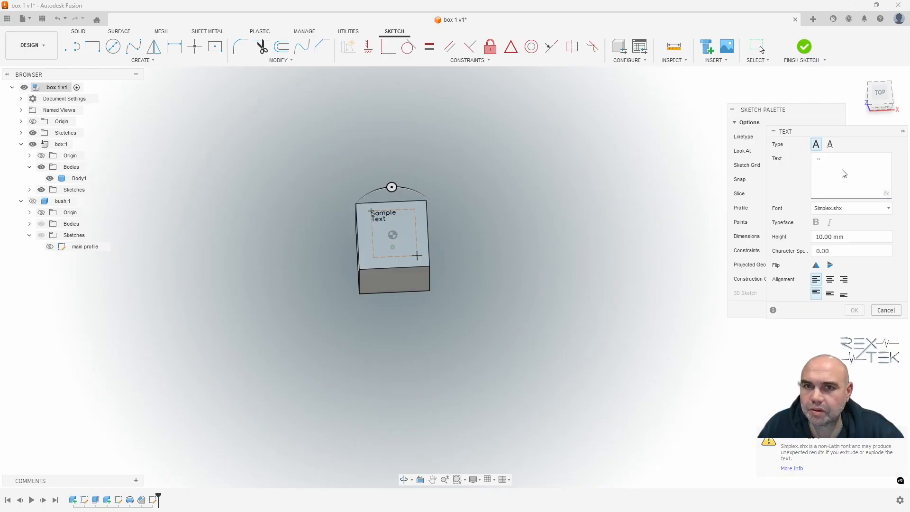
text(W)
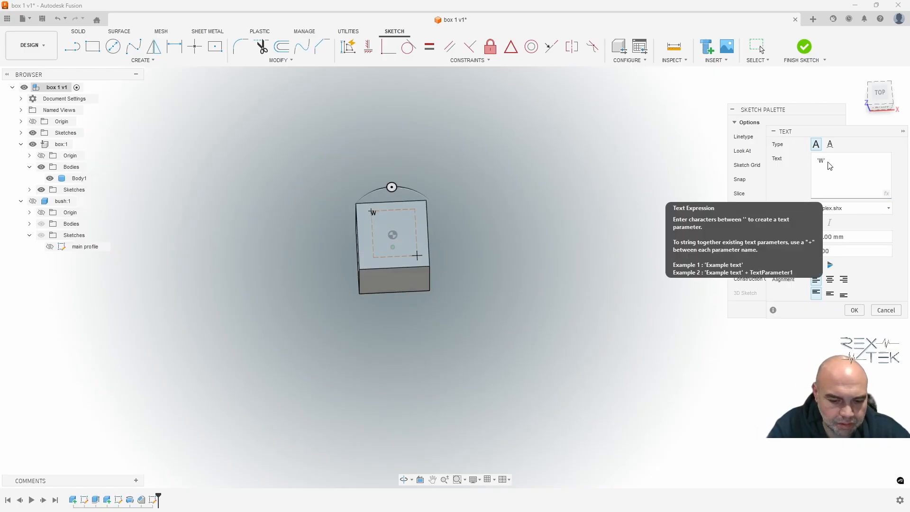
text(elcome to my fusion tuto)
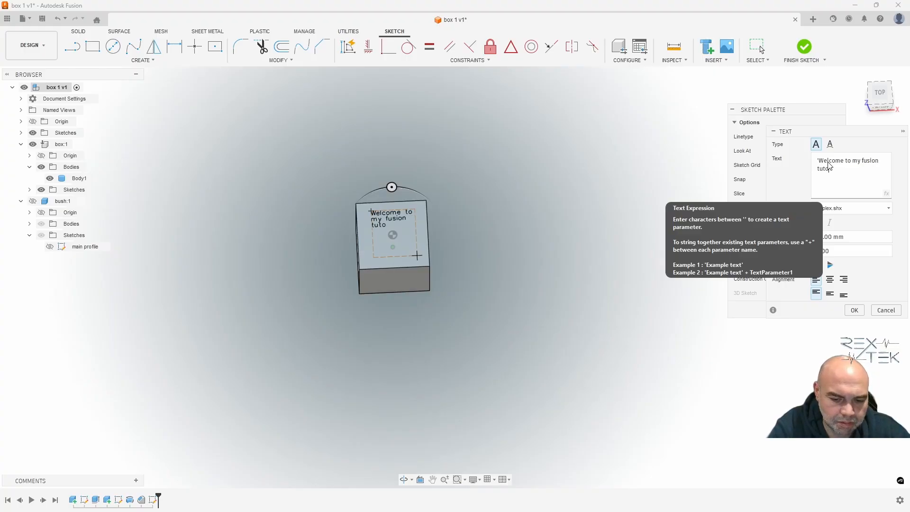
text(rial')
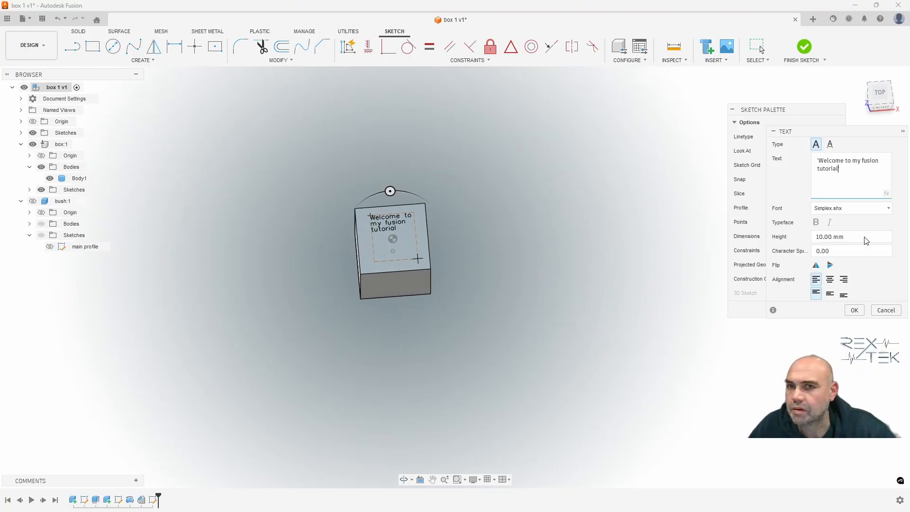
click(854, 311)
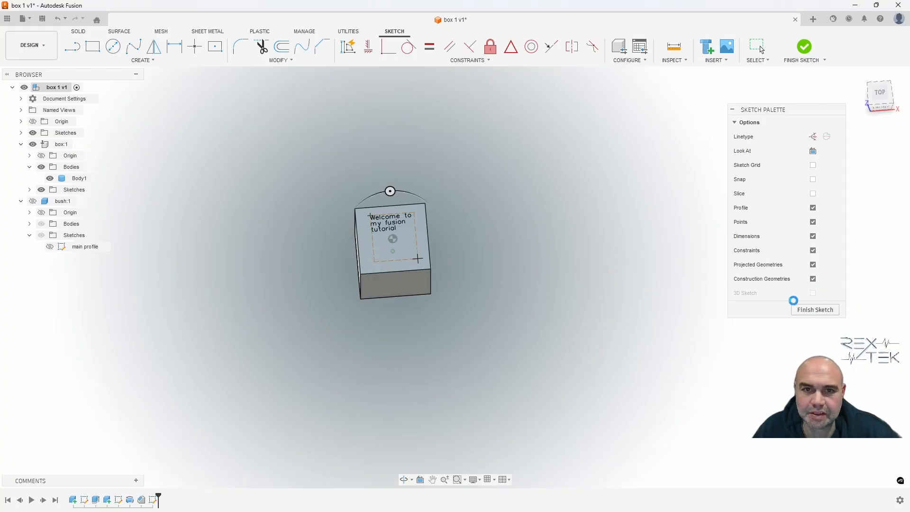
click(815, 310)
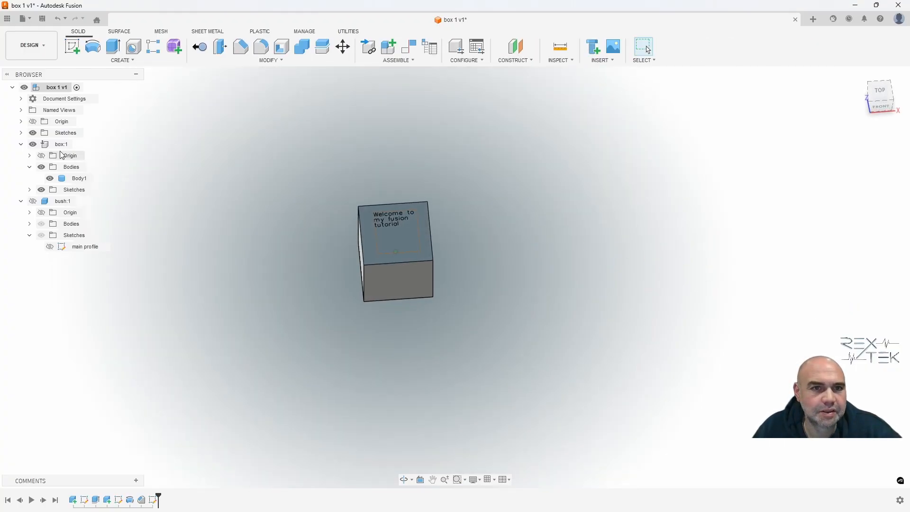
- Collapse the box and bush components in the browser and unground the box component from its parent
click(20, 145)
click(21, 156)
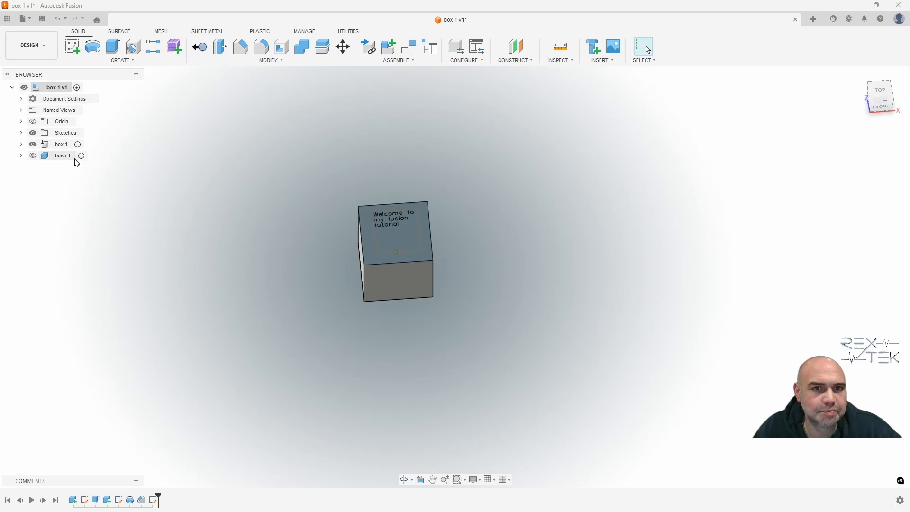
click(61, 145)
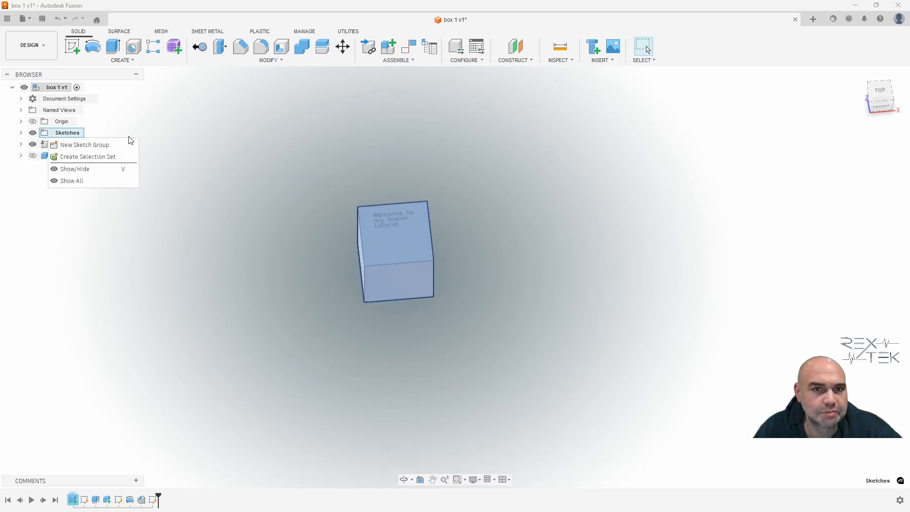
click(61, 133)
right_click(59, 147)
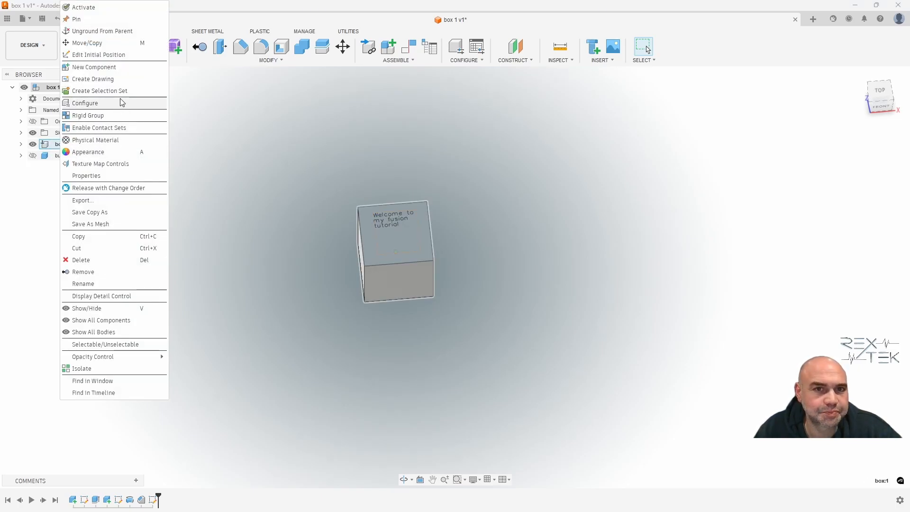
click(121, 31)
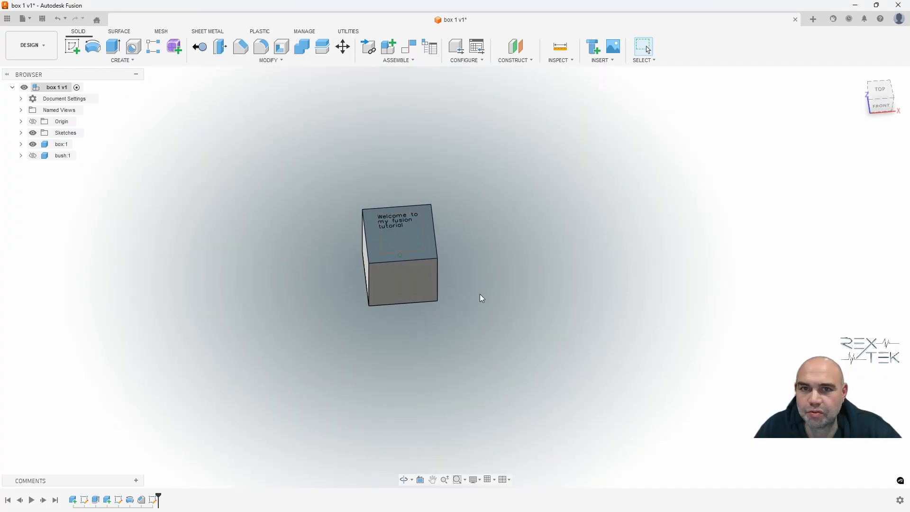
- Try moving the box component 475 mm along X and back to 225 mm, and cancel the move
click(343, 46)
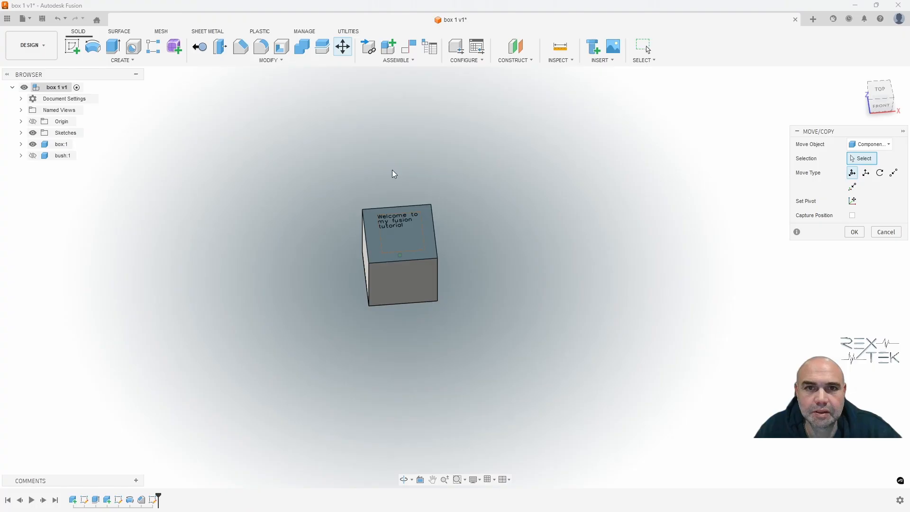
click(402, 243)
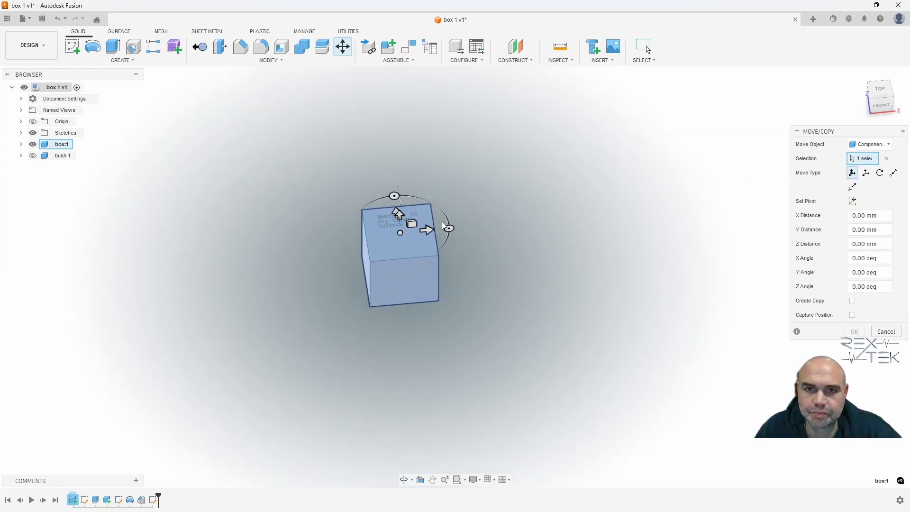
drag(443, 226, 642, 221)
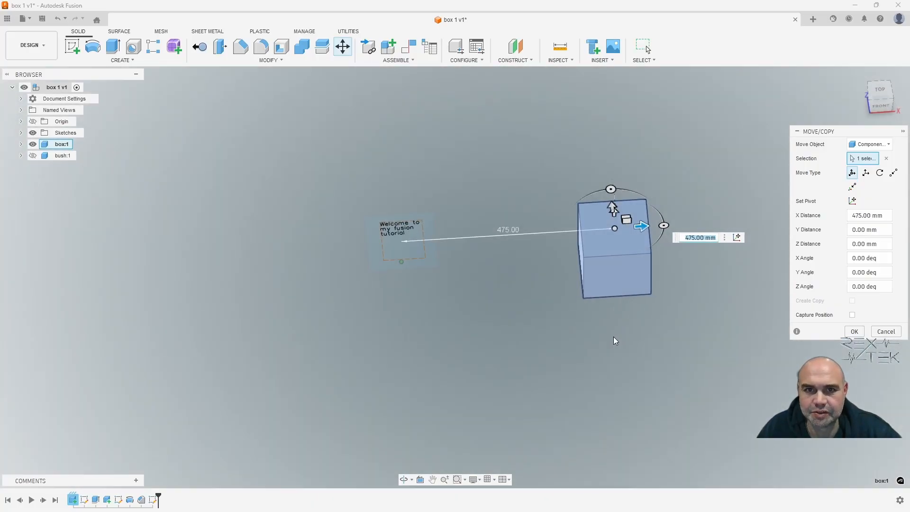
shift+middle_drag(615, 341, 641, 246)
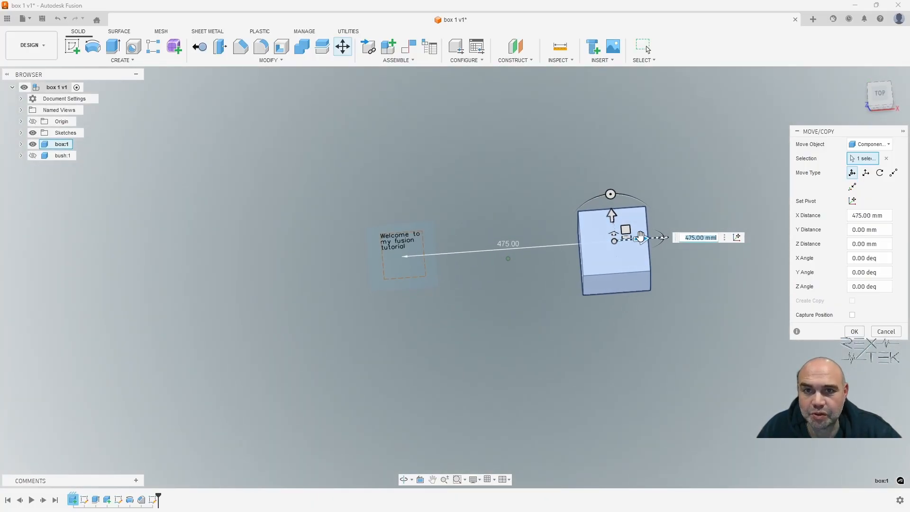
drag(646, 246, 529, 267)
mouse_move(682, 236)
shift+middle_down()
mouse_move(689, 213)
mouse_move(666, 249)
mouse_move(671, 244)
shift+middle_up()
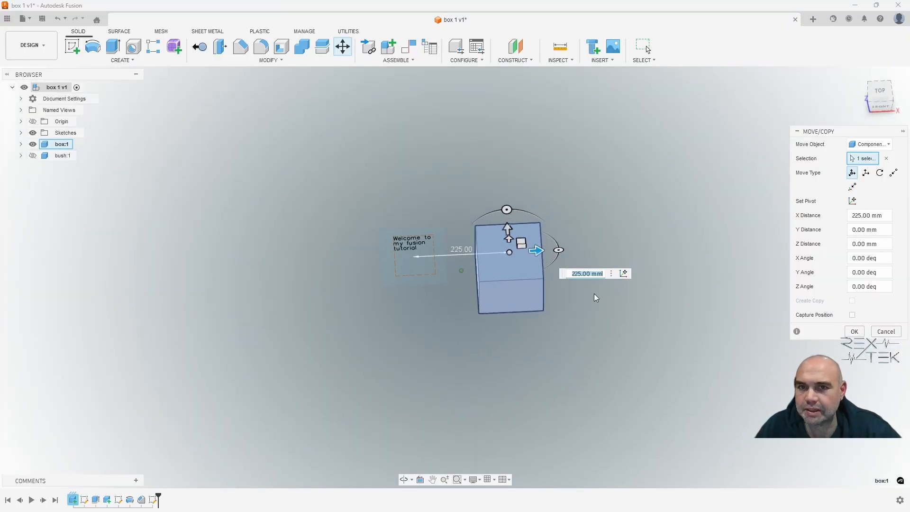
shift+middle_drag(595, 295, 599, 293)
click(899, 333)
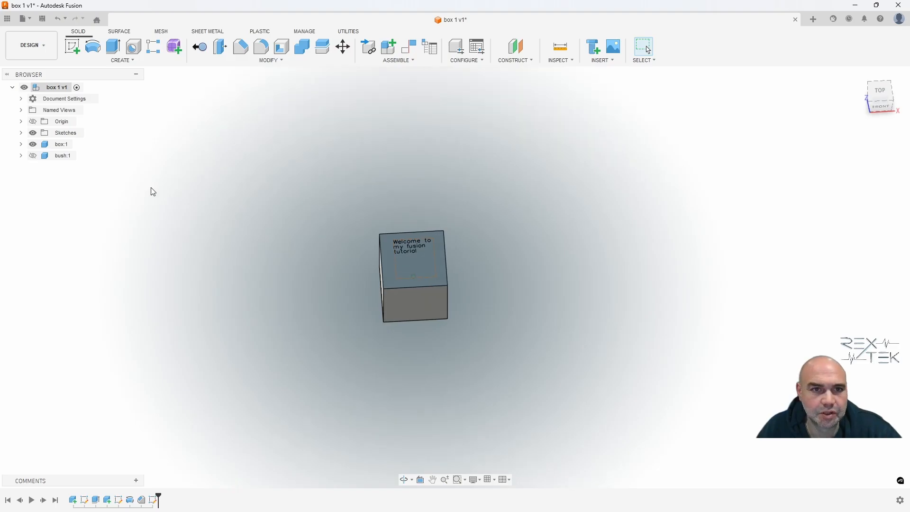
- Move the text sketch from the top-level sketches into the box component's sketches
click(21, 134)
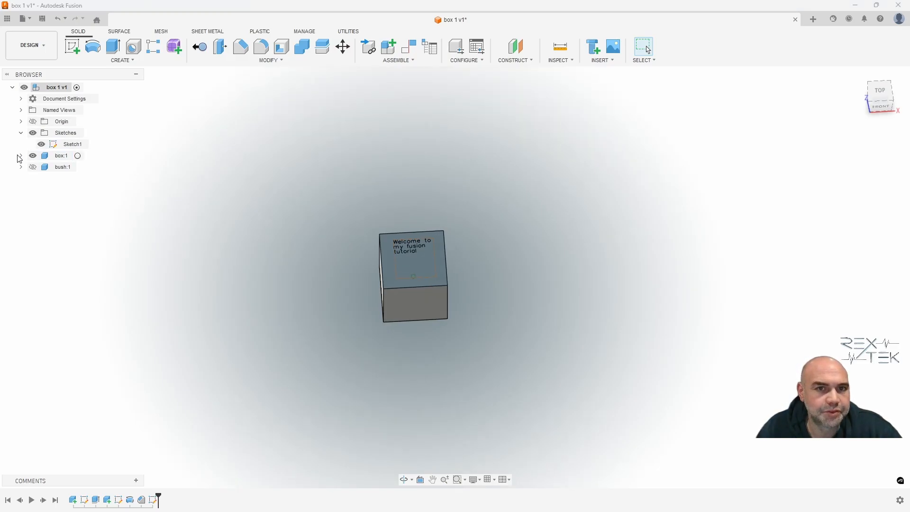
click(21, 155)
click(72, 144)
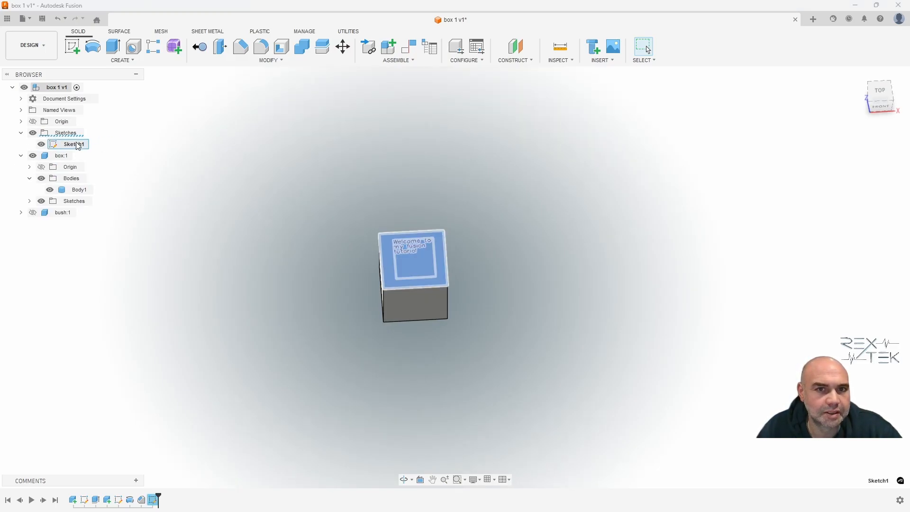
mouse_move(76, 144)
mouse_down()
mouse_move(109, 147)
mouse_move(116, 185)
mouse_move(75, 203)
mouse_up()
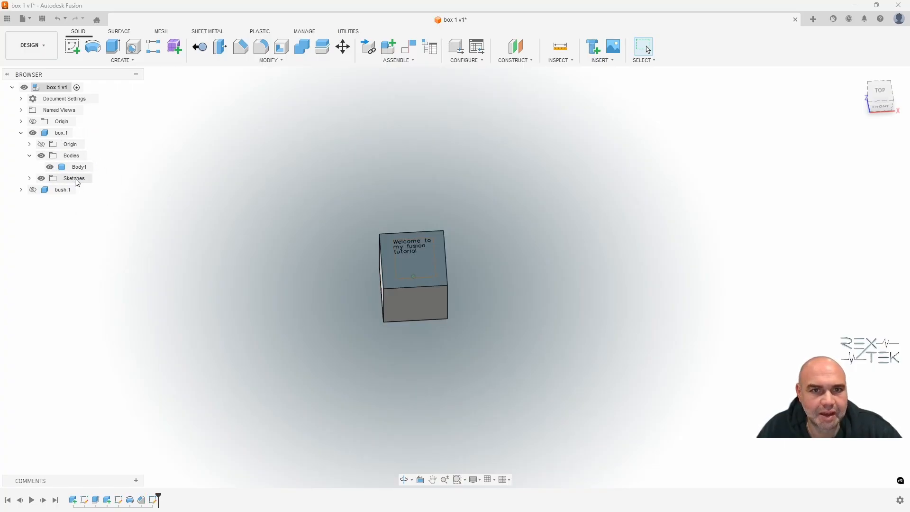
- Try moving the box component together with its text sketch 50 mm along X, and cancel the move
shift+middle_drag(223, 213, 284, 143)
click(343, 46)
click(451, 280)
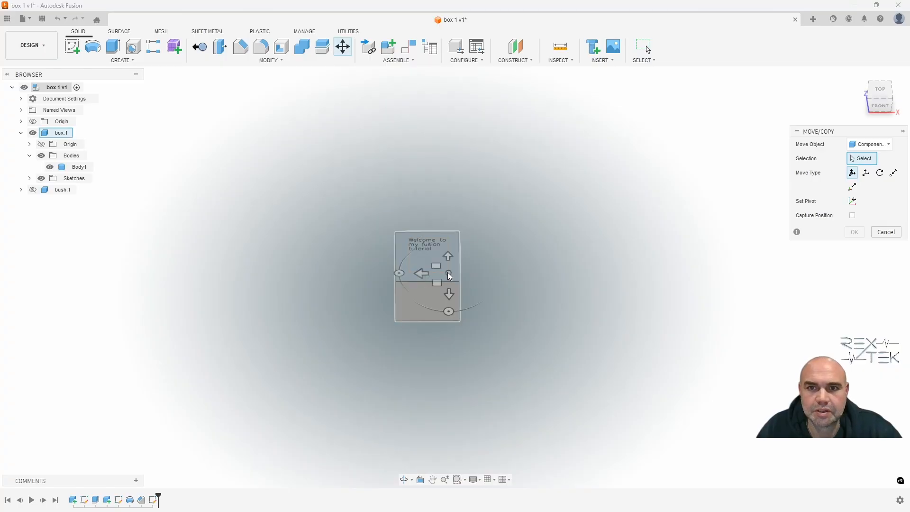
drag(878, 104, 890, 97)
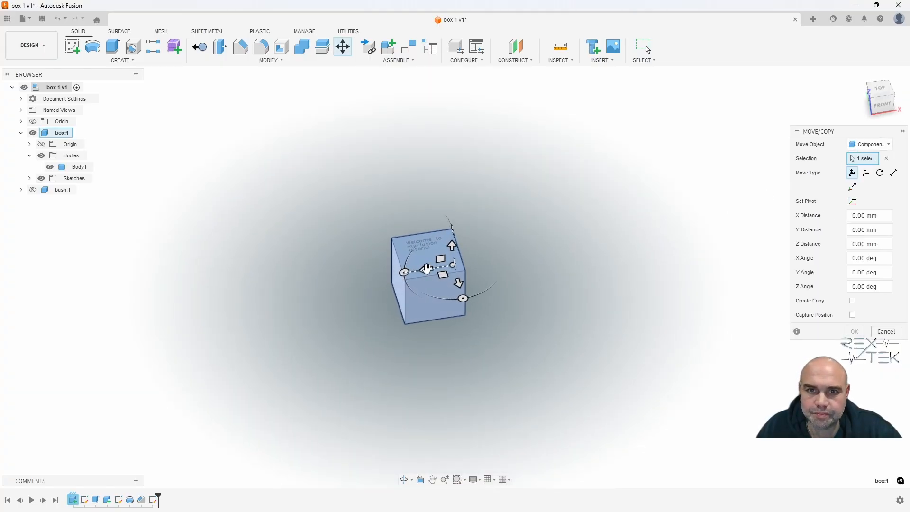
mouse_move(426, 269)
mouse_down()
mouse_move(524, 251)
mouse_move(362, 276)
mouse_move(332, 265)
mouse_move(422, 247)
mouse_move(436, 256)
mouse_up()
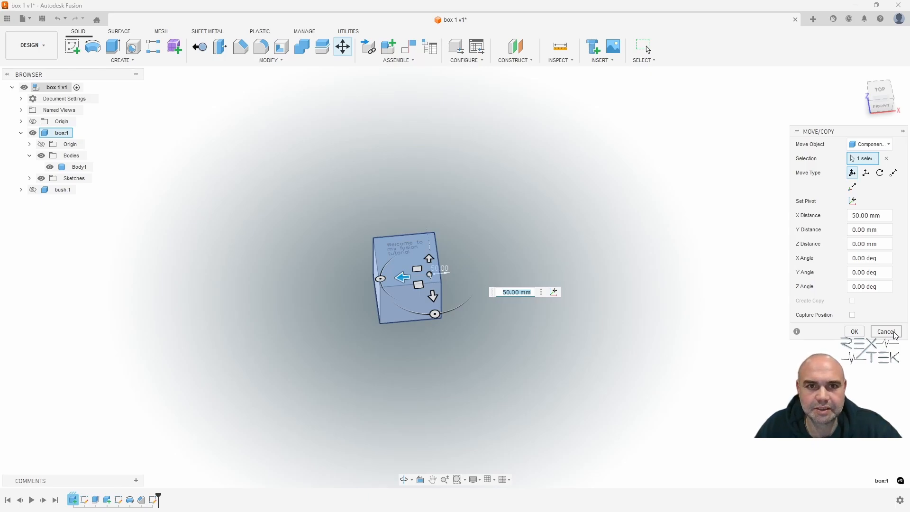
click(895, 334)
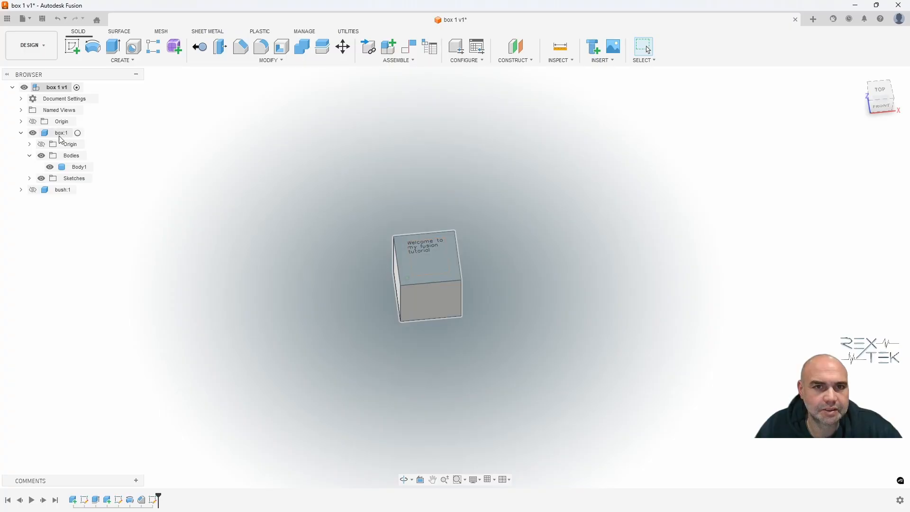
- Collapse the box component, try starting a new component under the top-level box 1 design, and cancel it
click(21, 133)
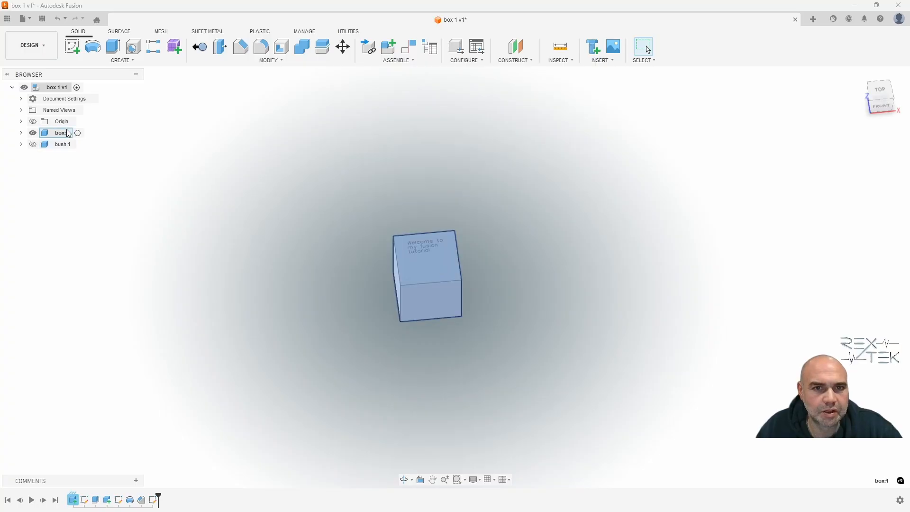
click(59, 145)
click(57, 87)
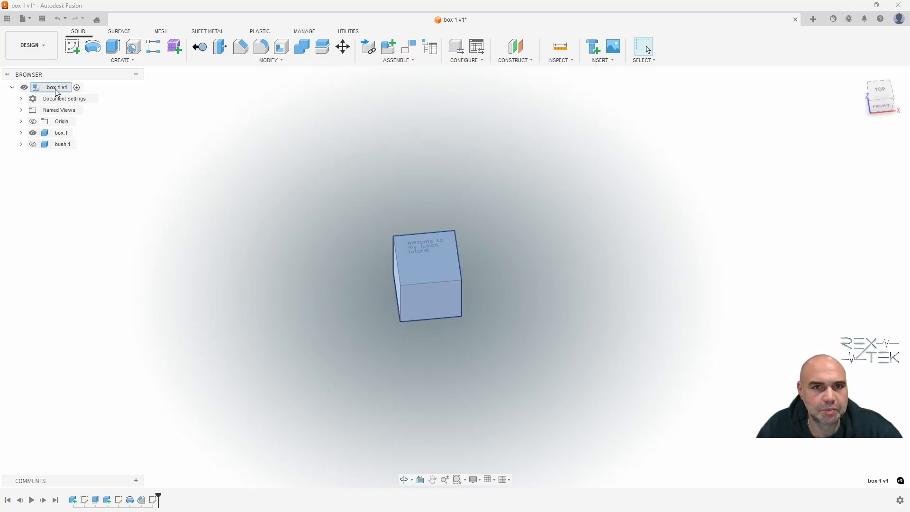
right_click(57, 90)
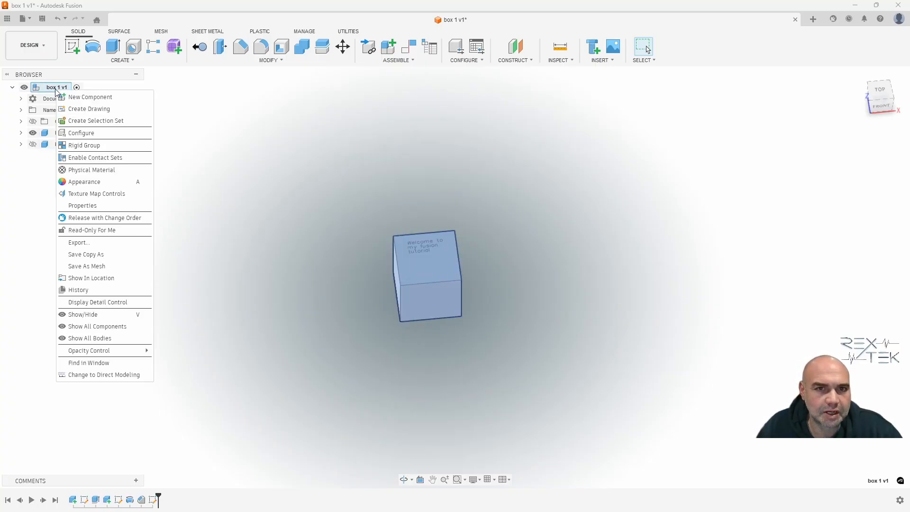
click(84, 98)
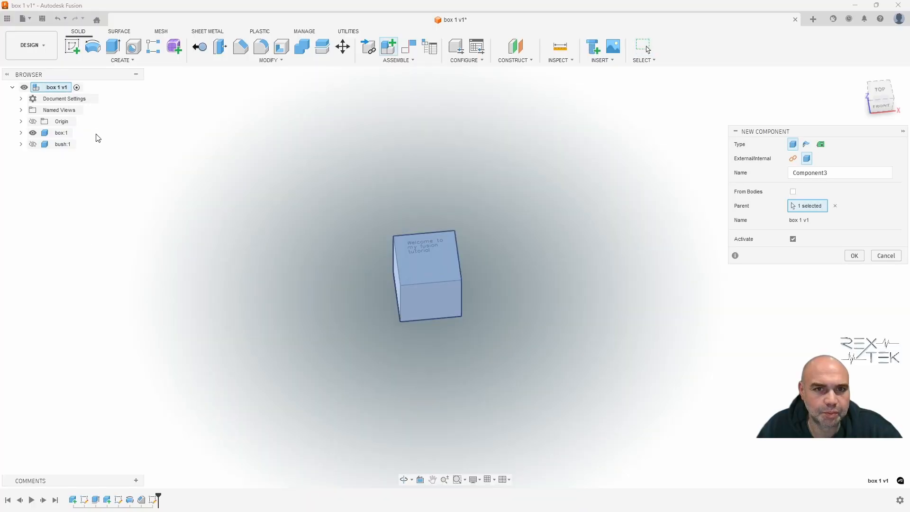
click(886, 256)
middle_drag(627, 342, 597, 328)
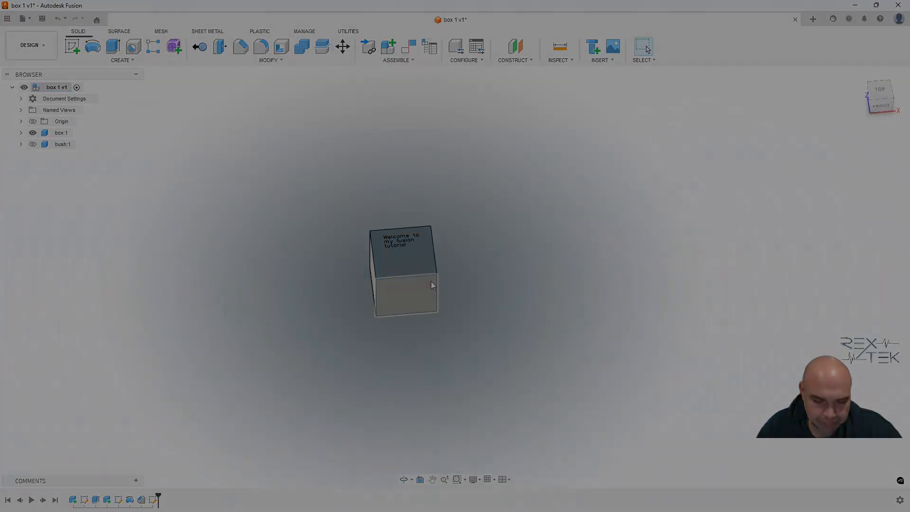